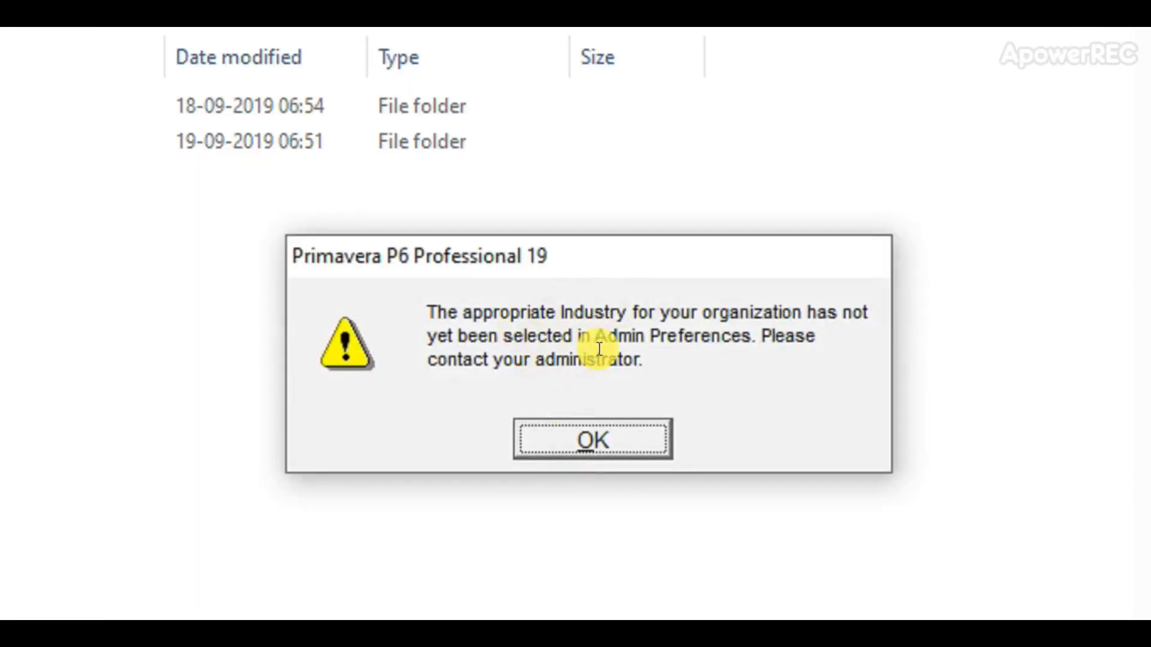
Dismiss the Admin Preferences industry warning and open the enterprise Projects window.
{"action": "left_click", "coordinate": [588, 429]}
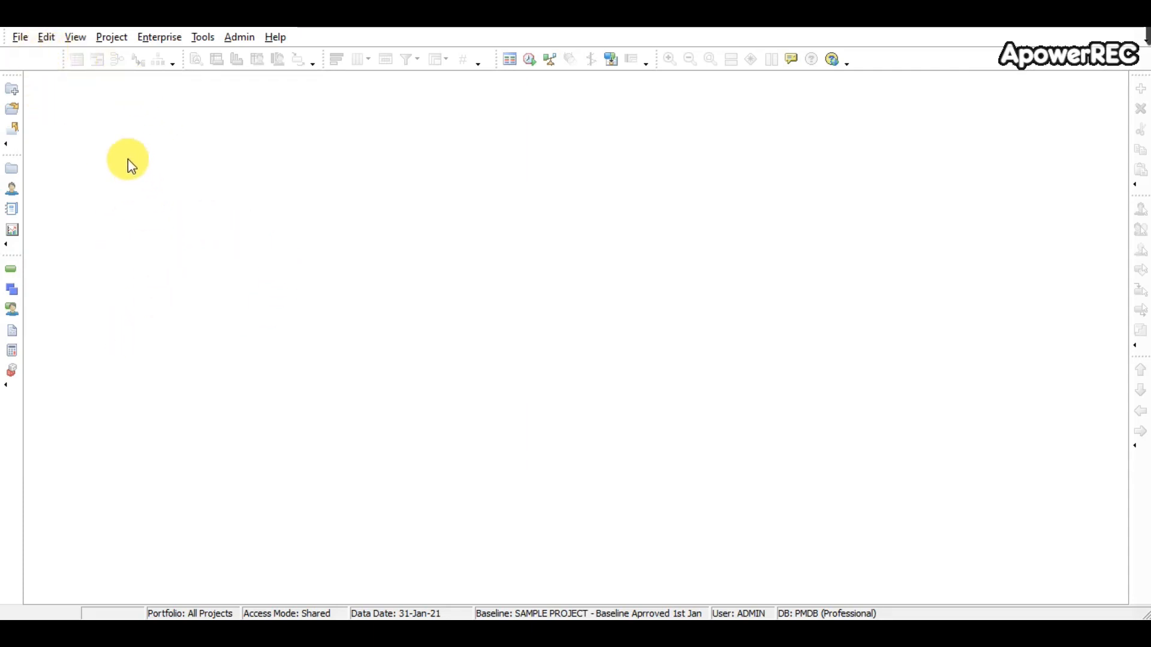
{"action": "left_click", "coordinate": [21, 39]}
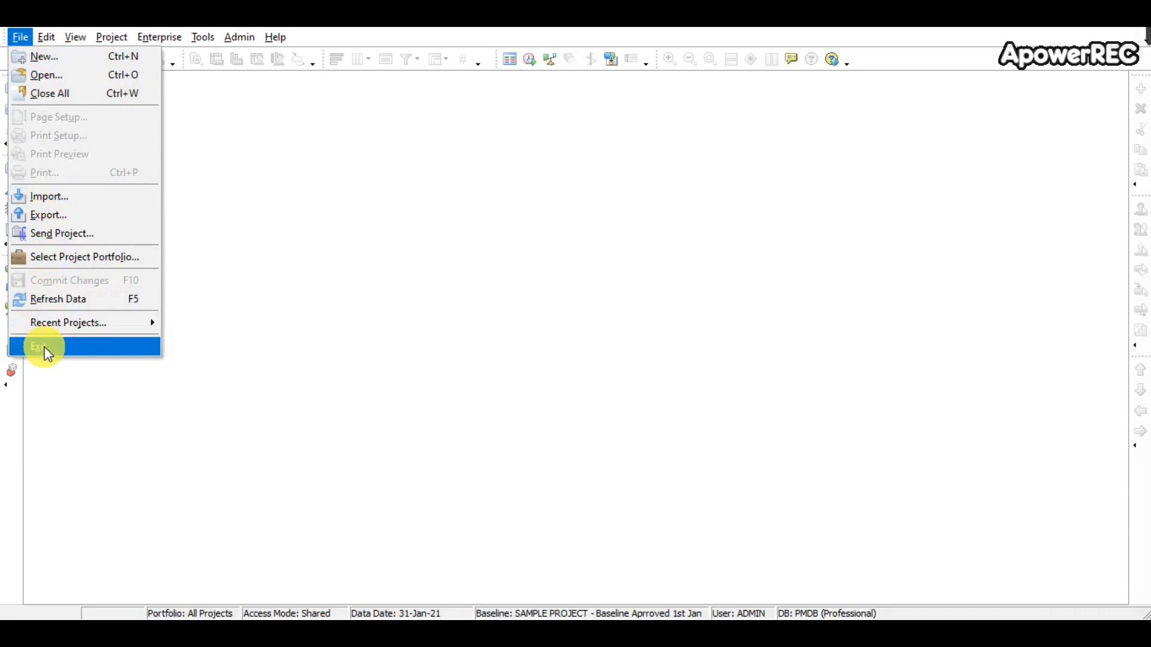
{"action": "mouse_move", "coordinate": [49, 41]}
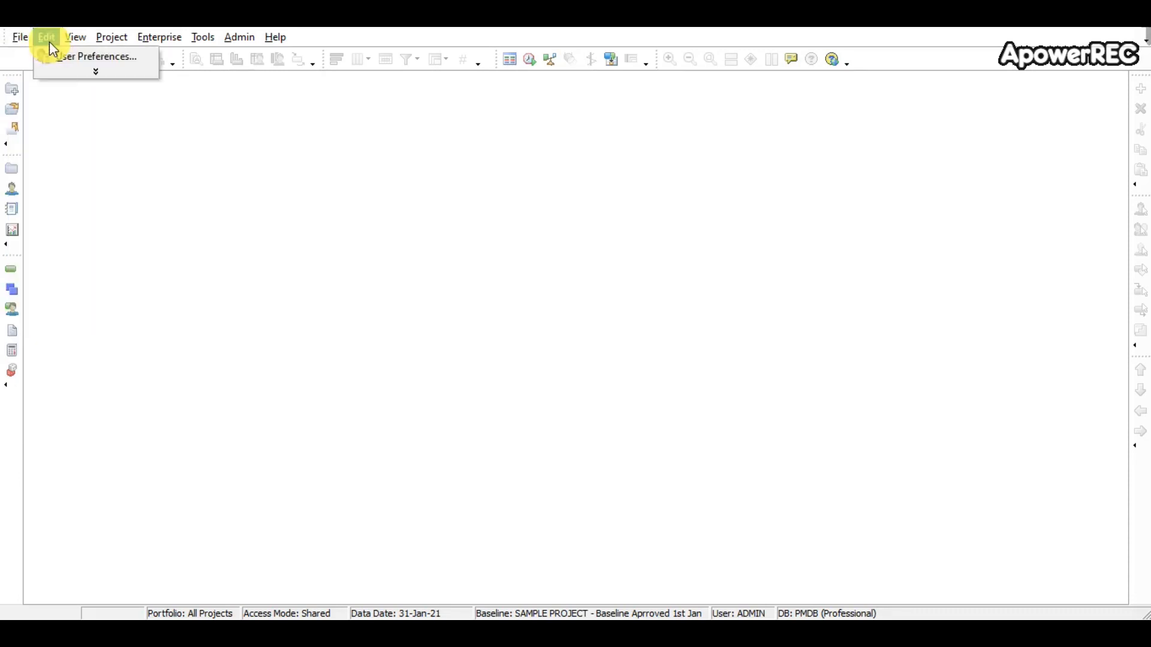
{"action": "left_click", "coordinate": [68, 69]}
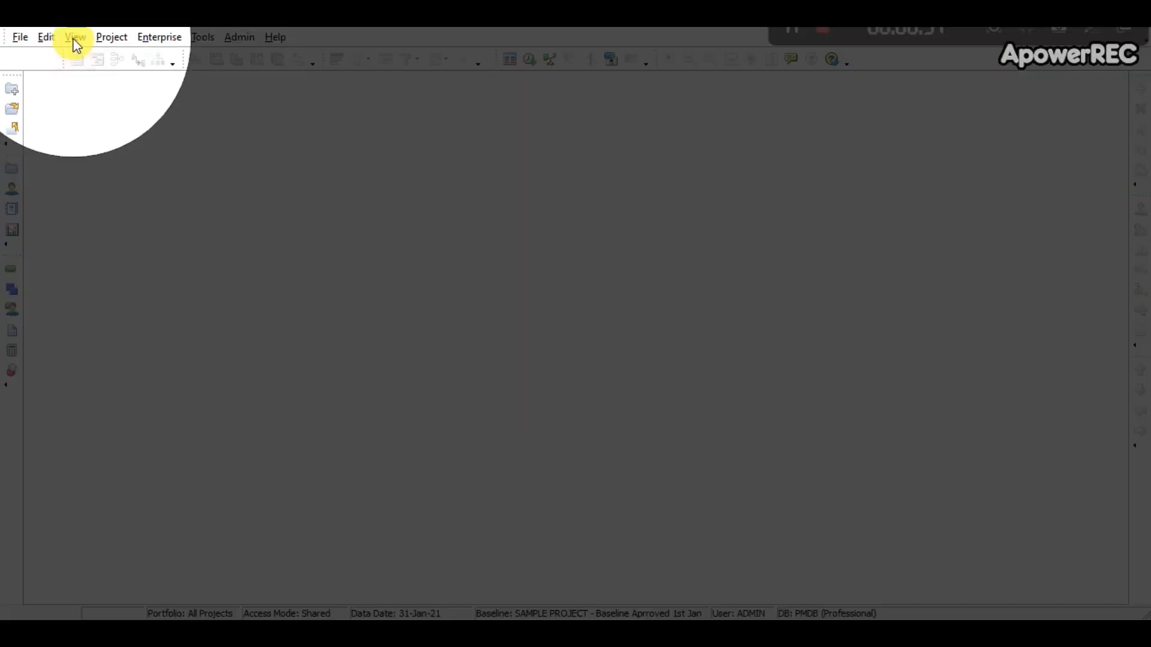
{"action": "left_click", "coordinate": [75, 39]}
{"action": "left_click", "coordinate": [110, 92]}
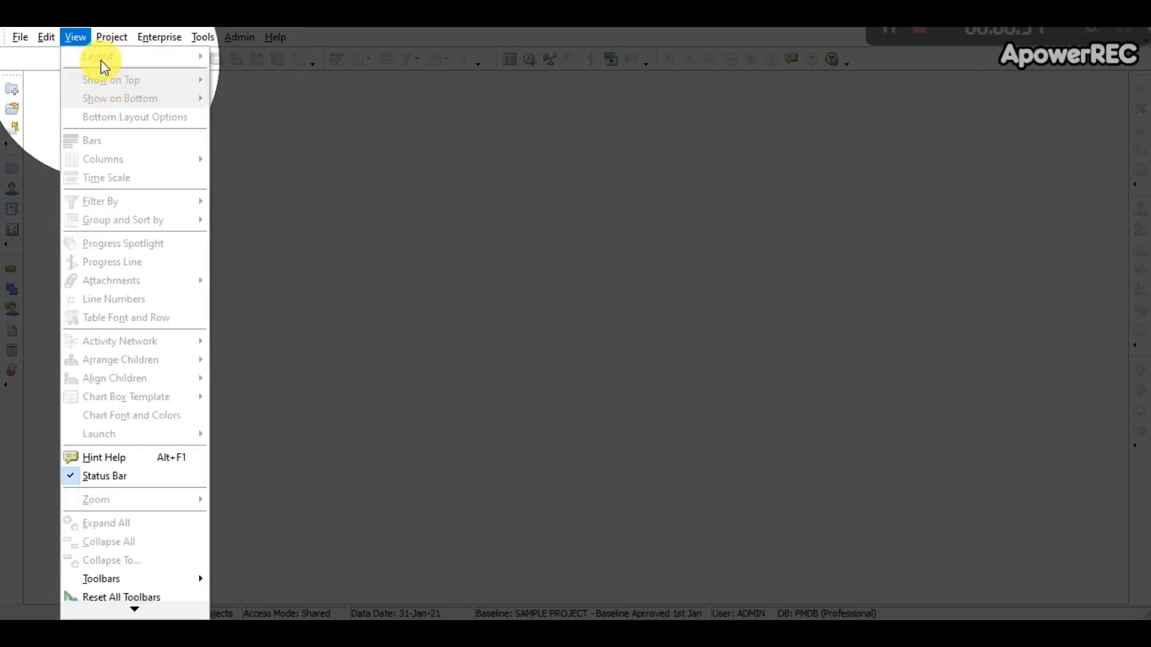
{"action": "mouse_move", "coordinate": [100, 42]}
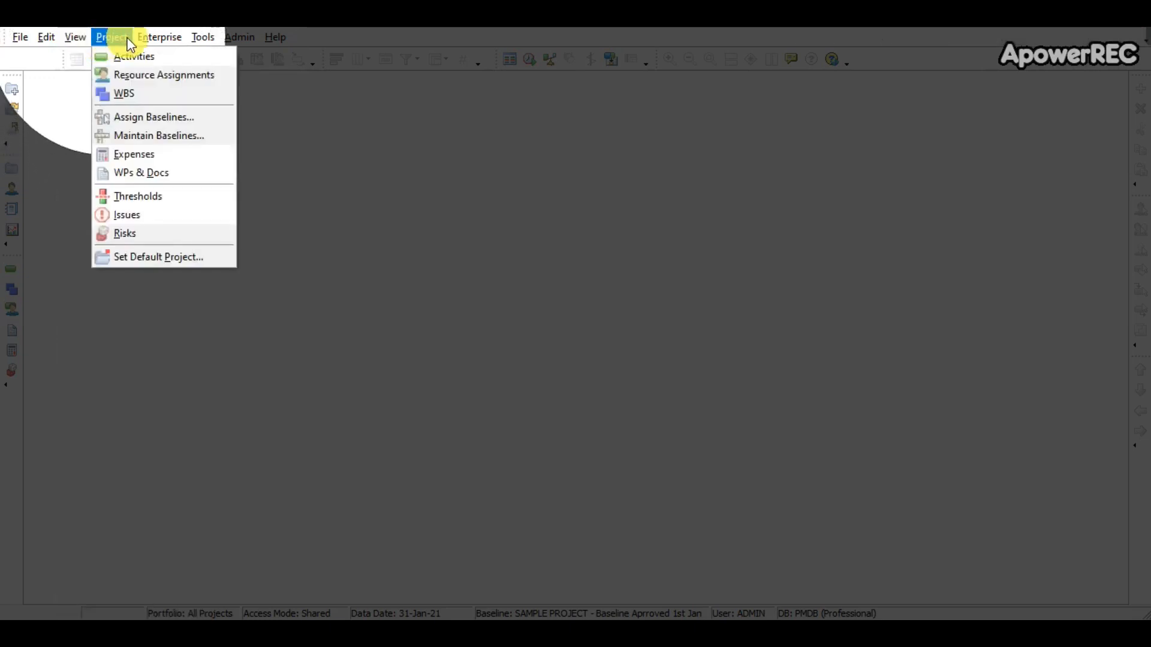
{"action": "left_click", "coordinate": [157, 54]}
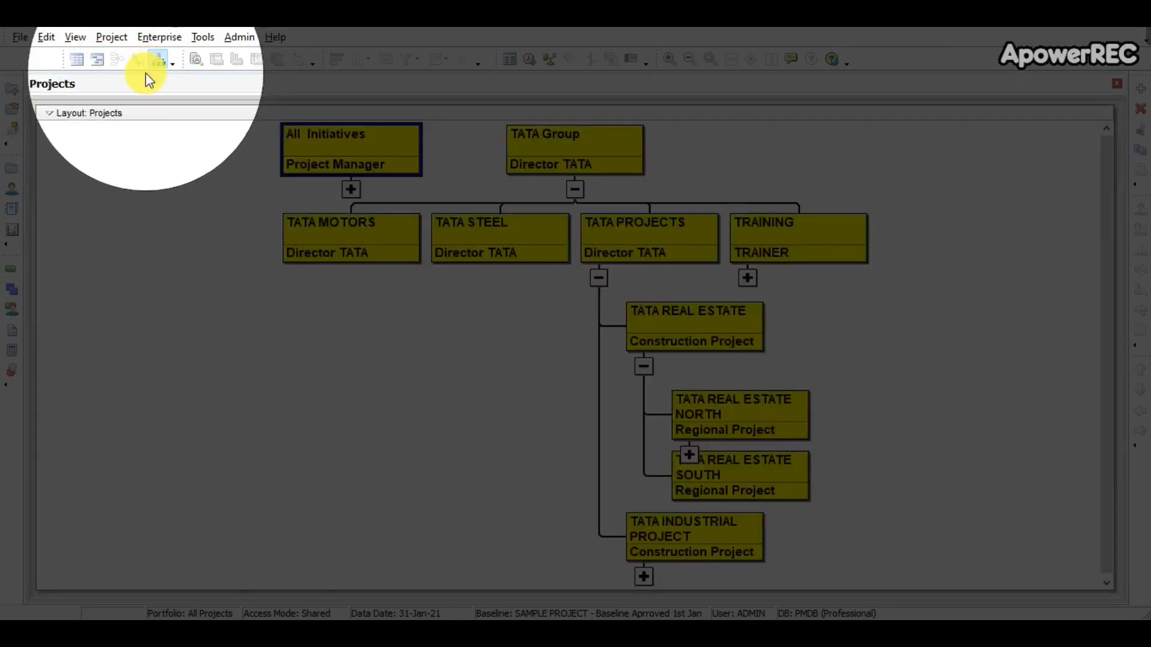
Show the enterprise projects as a table instead of a chart and review the available Enterprise commands.
{"action": "left_click", "coordinate": [147, 36]}
{"action": "left_click", "coordinate": [150, 39]}
{"action": "left_click", "coordinate": [148, 35]}
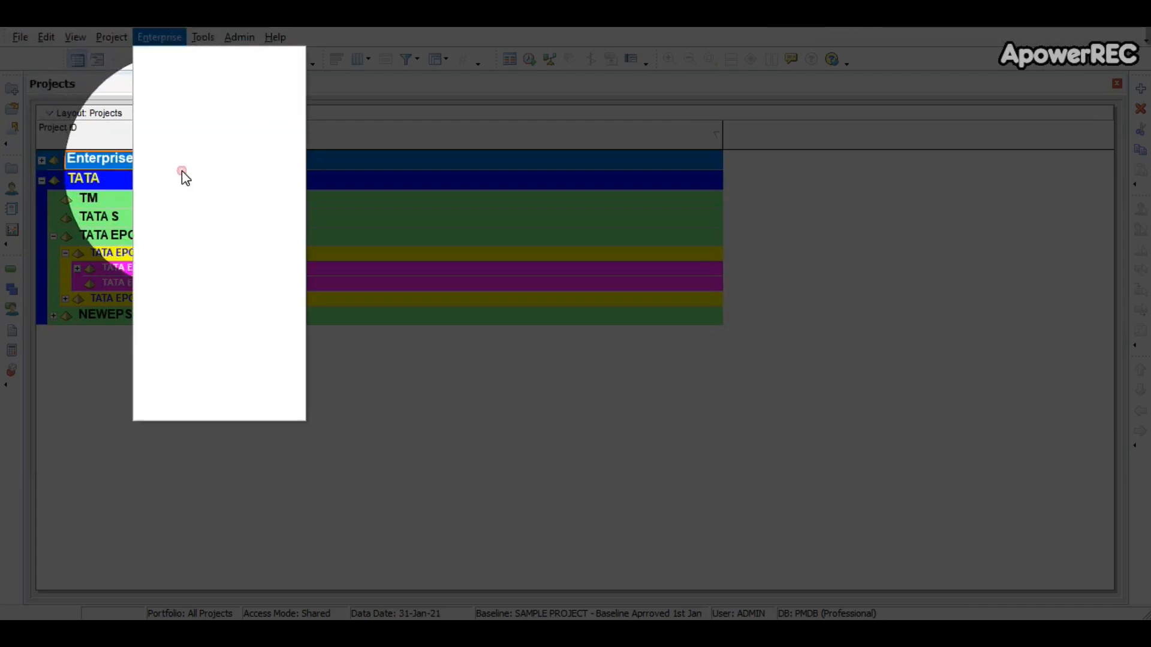
{"action": "left_click", "coordinate": [182, 175]}
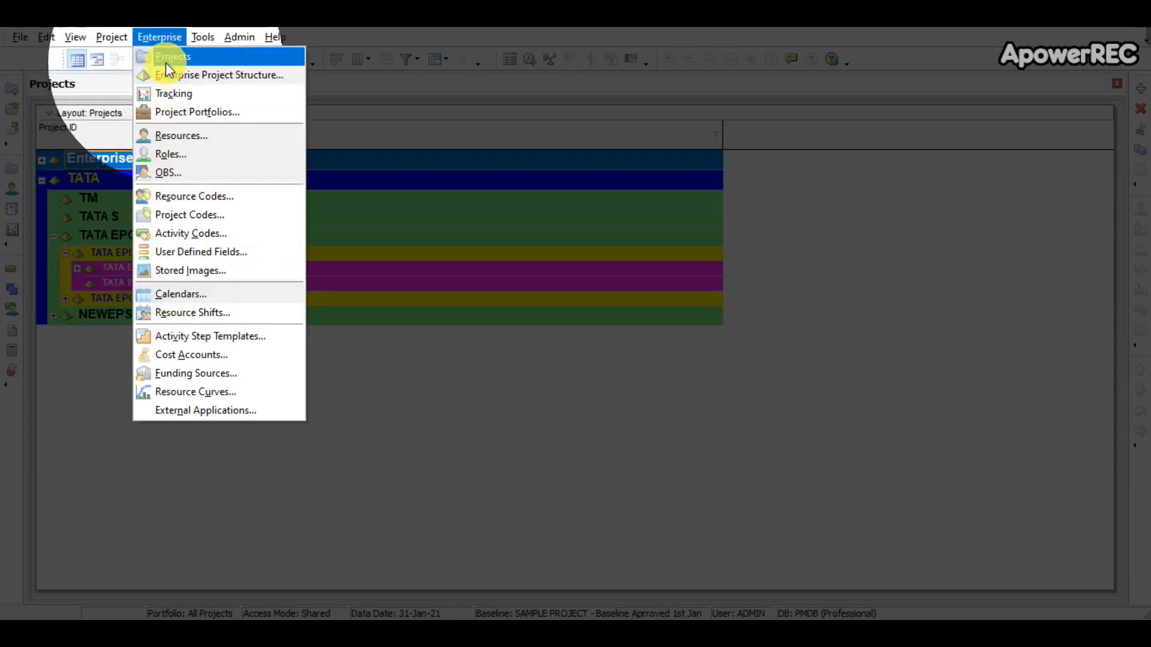
{"action": "left_click", "coordinate": [160, 37]}
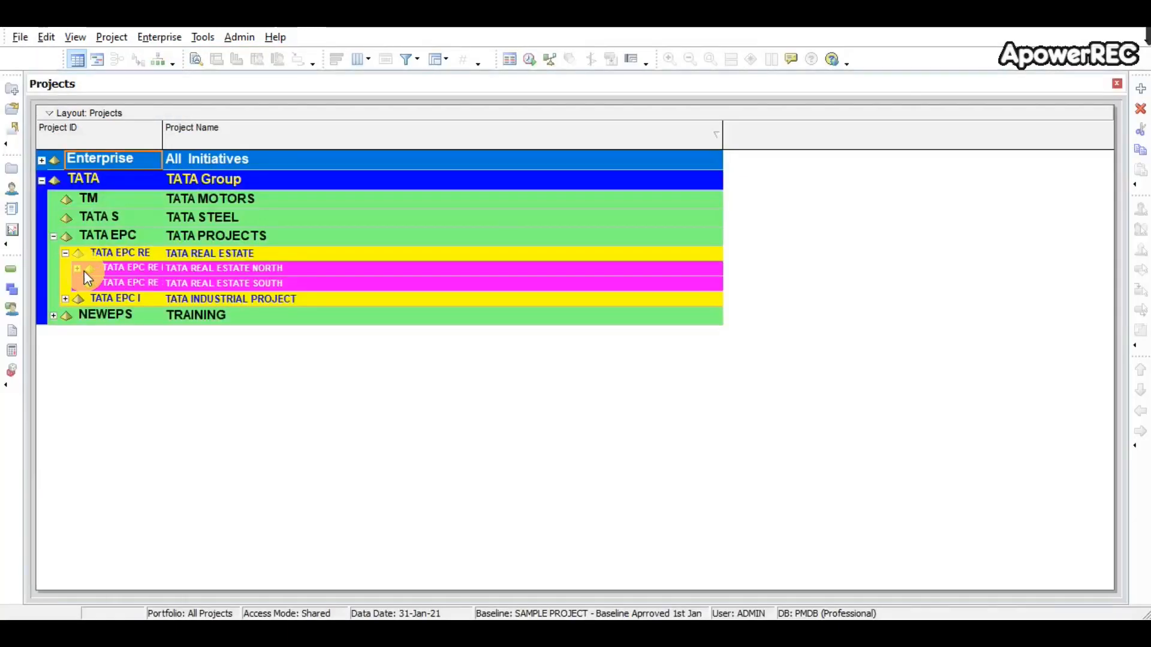
Expand TATA REAL ESTATE NORTH in the project hierarchy and open SAMPLE PROJECT.
{"action": "left_click", "coordinate": [77, 268]}
{"action": "left_click", "coordinate": [155, 299]}
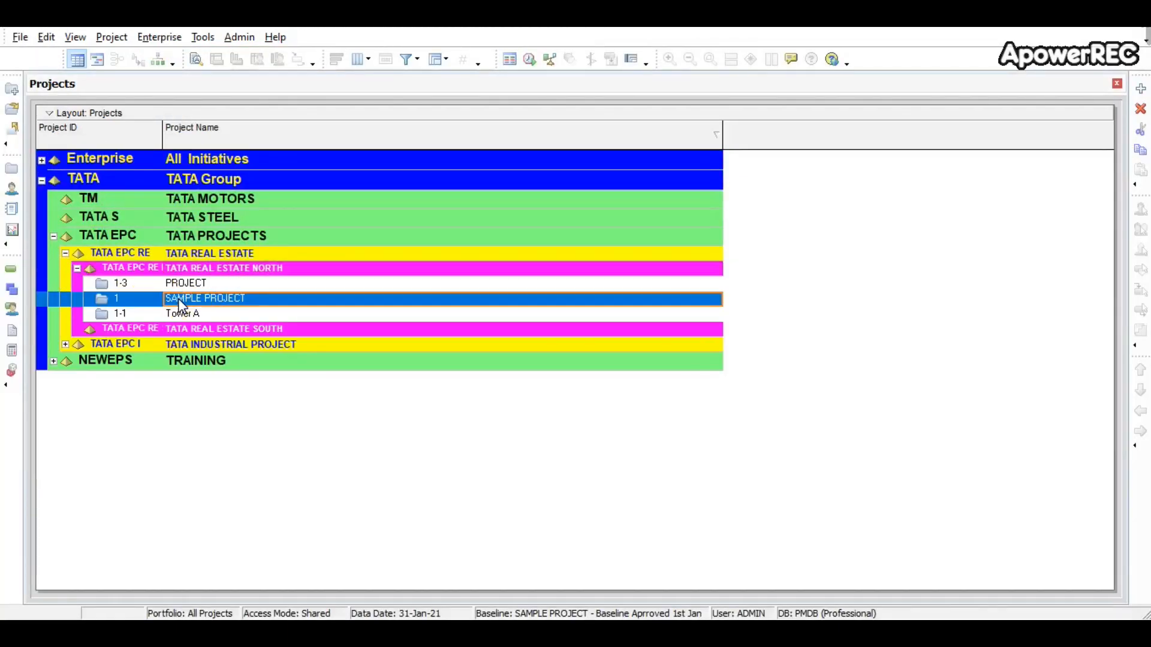
{"action": "right_click", "coordinate": [175, 299]}
{"action": "left_click", "coordinate": [217, 209]}
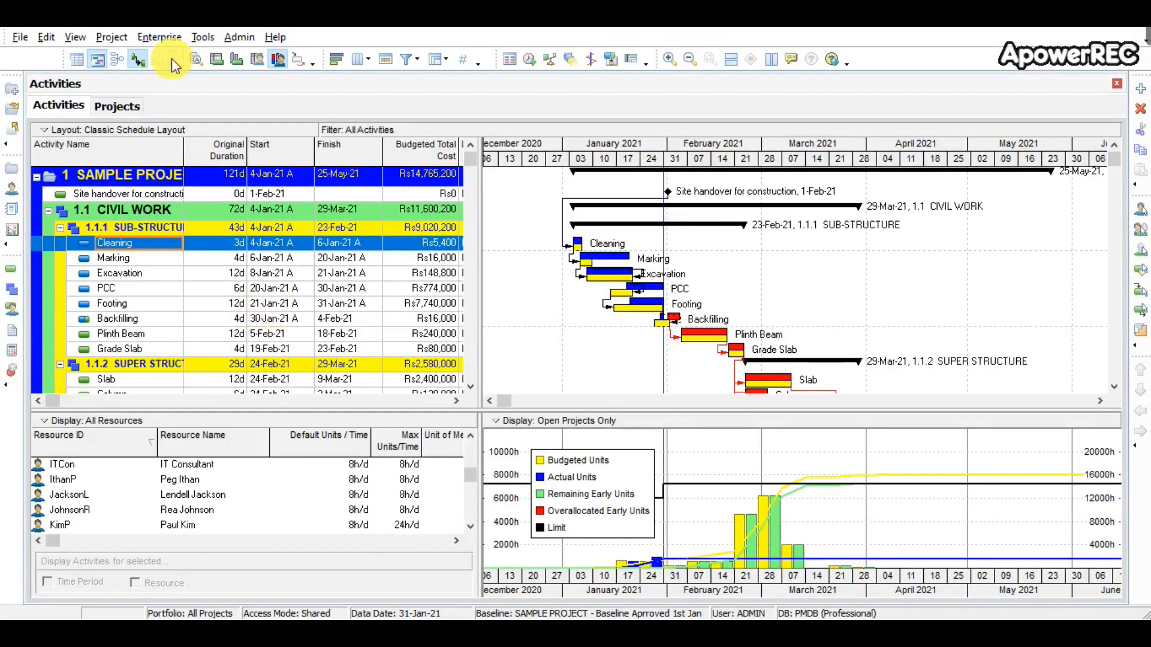
Hide the bottom layout containing the resource list and usage profile.
{"action": "left_click", "coordinate": [75, 38]}
{"action": "mouse_move", "coordinate": [96, 56]}
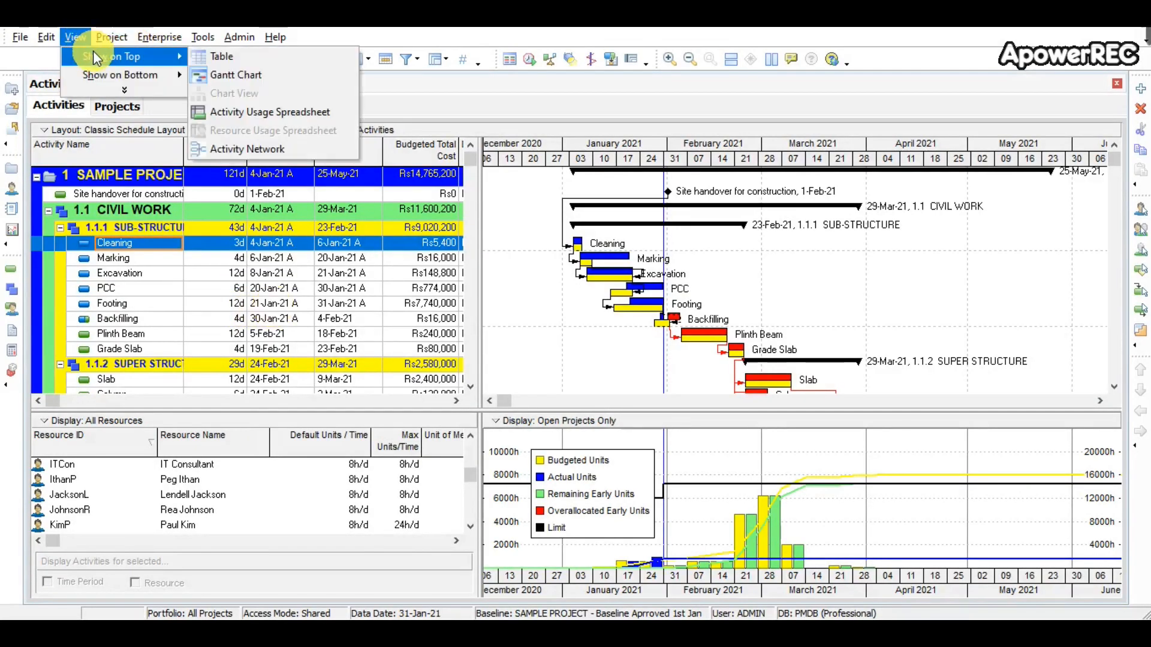
{"action": "mouse_move", "coordinate": [135, 77]}
{"action": "left_click", "coordinate": [207, 77]}
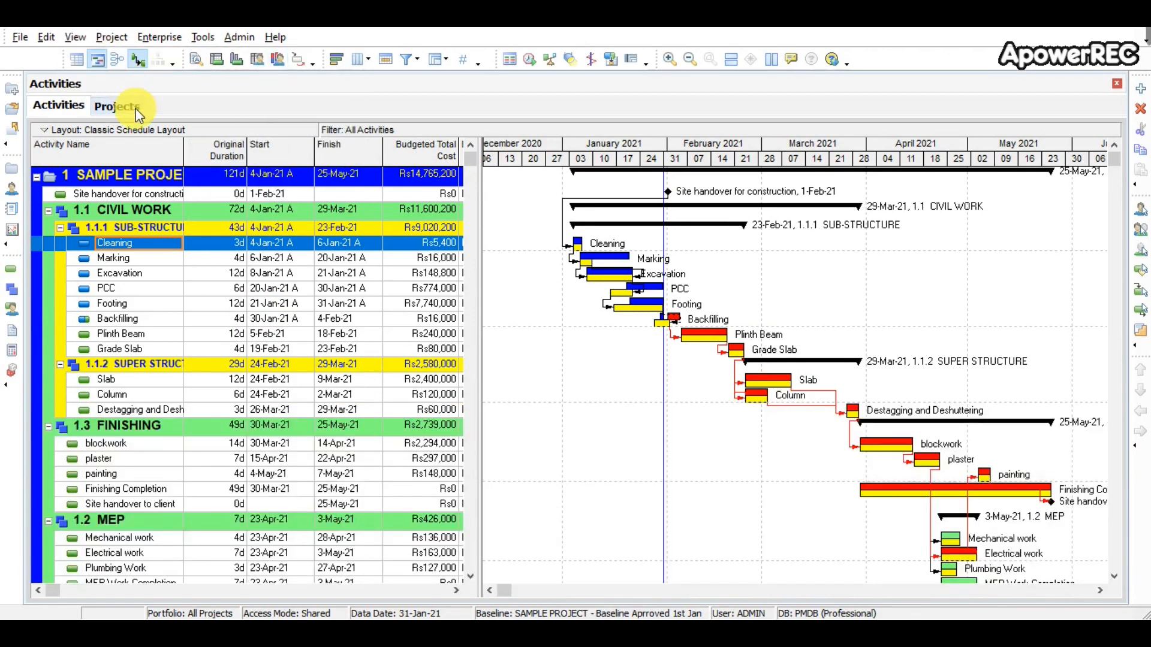
Show the activities as a Table in the top layout and switch back to the Gantt Chart.
{"action": "left_click", "coordinate": [82, 38]}
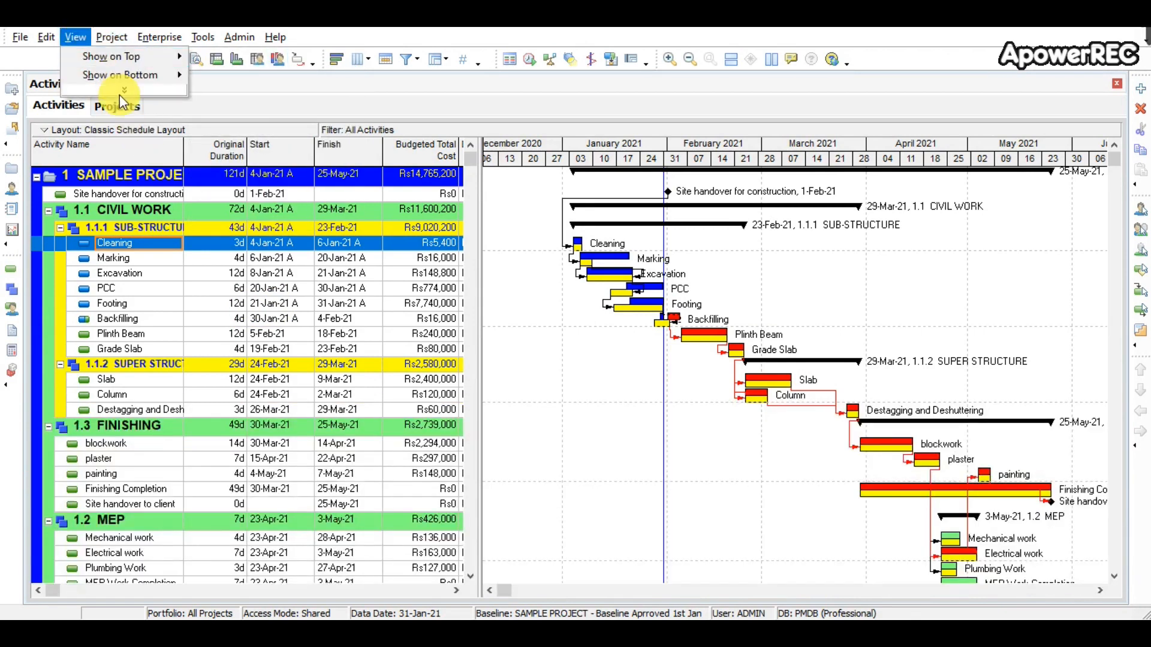
{"action": "mouse_move", "coordinate": [121, 83]}
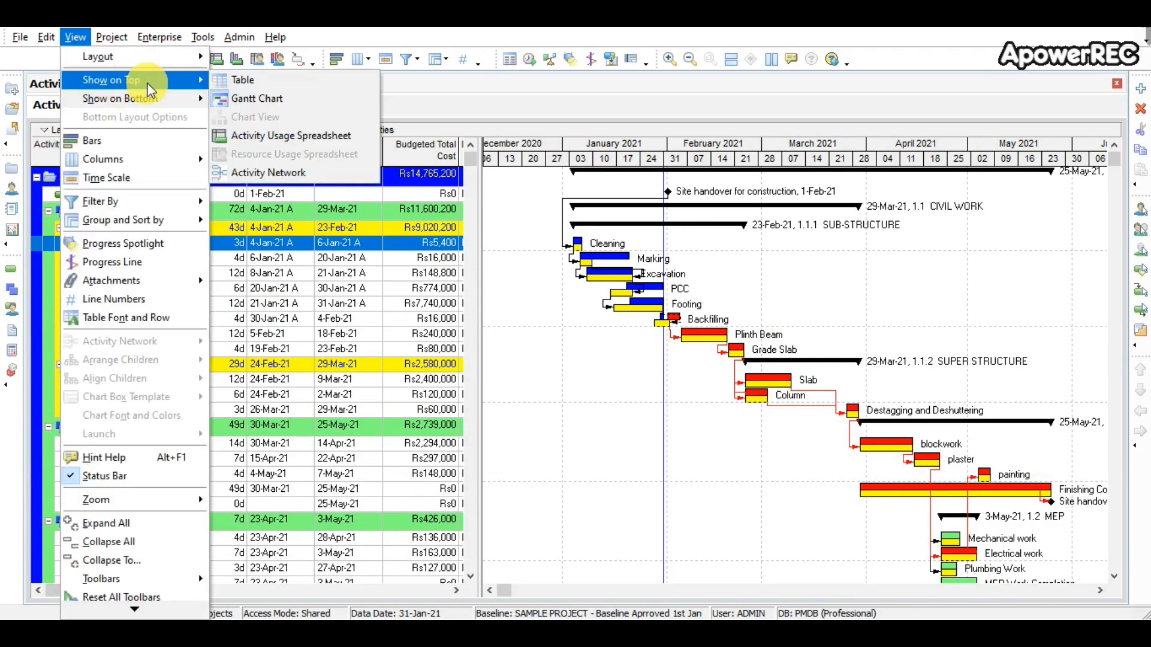
{"action": "left_click", "coordinate": [244, 78]}
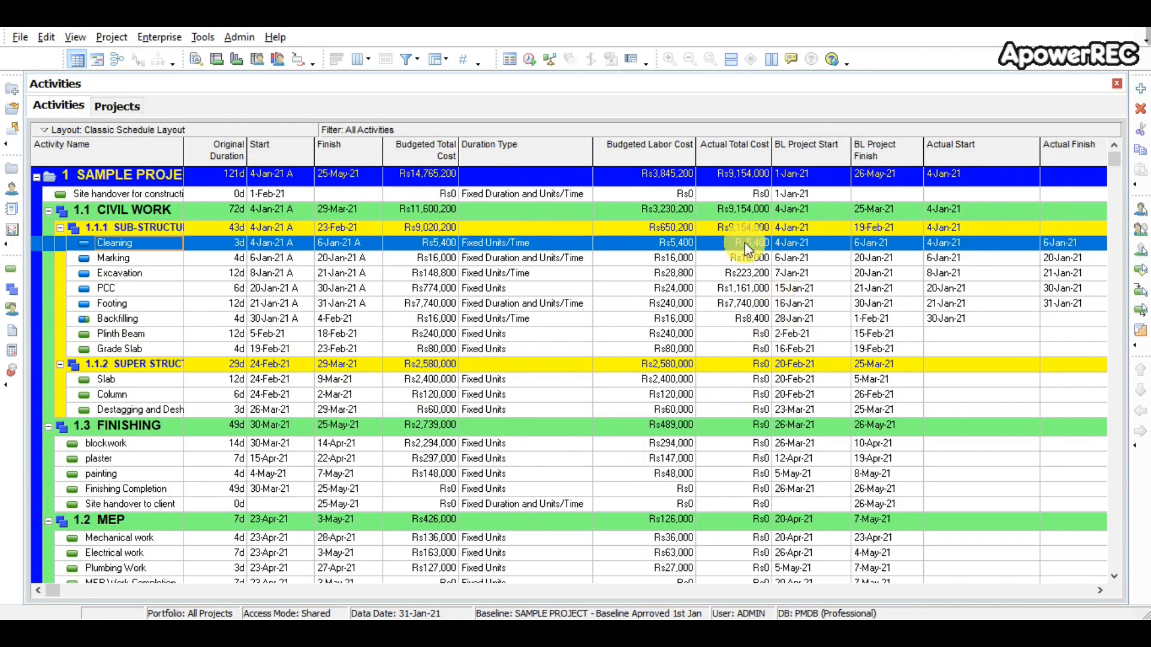
{"action": "left_click", "coordinate": [71, 36]}
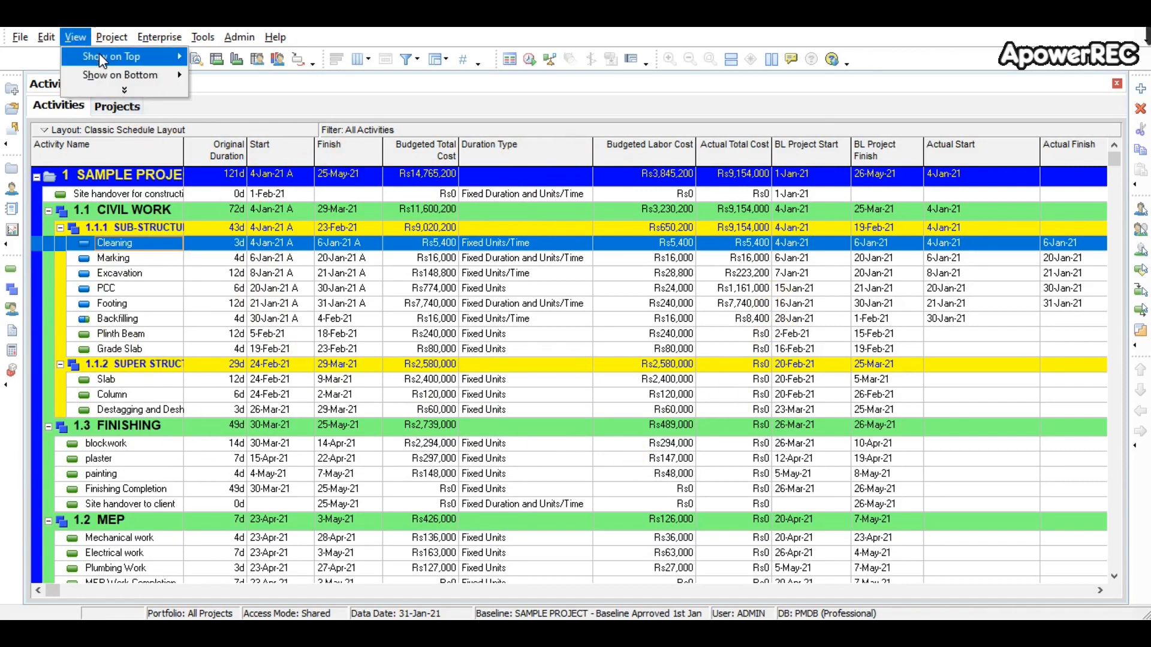
{"action": "mouse_move", "coordinate": [120, 57]}
{"action": "left_click", "coordinate": [221, 75]}
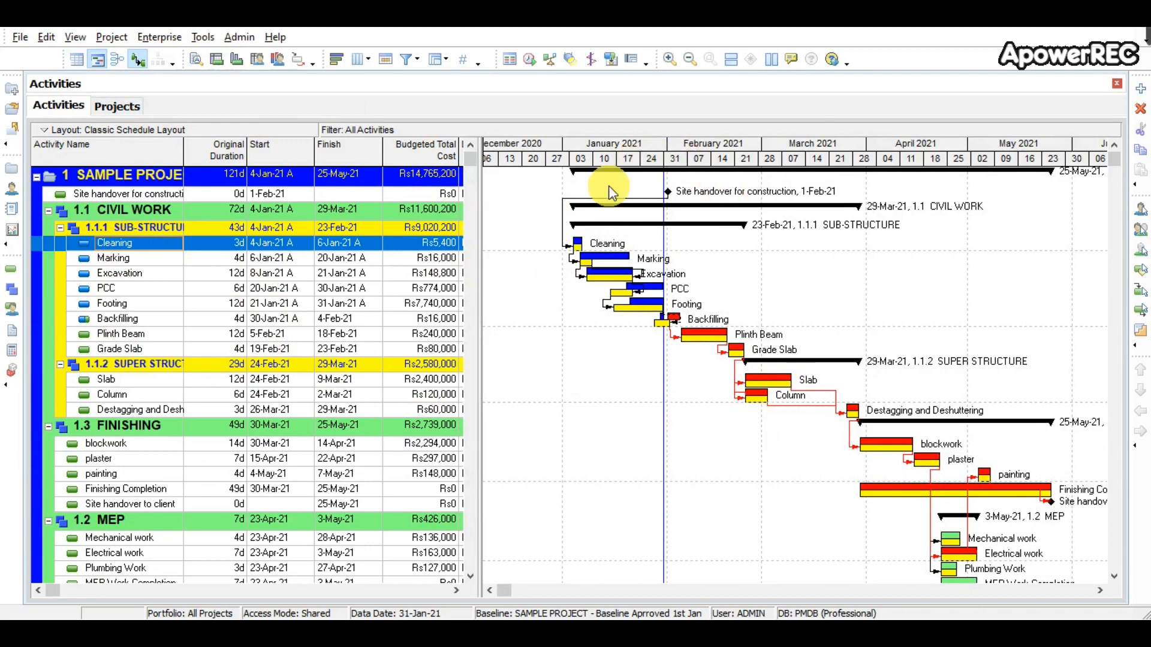
Show the activity details in the bottom layout beneath the Gantt Chart.
{"action": "left_click", "coordinate": [75, 37]}
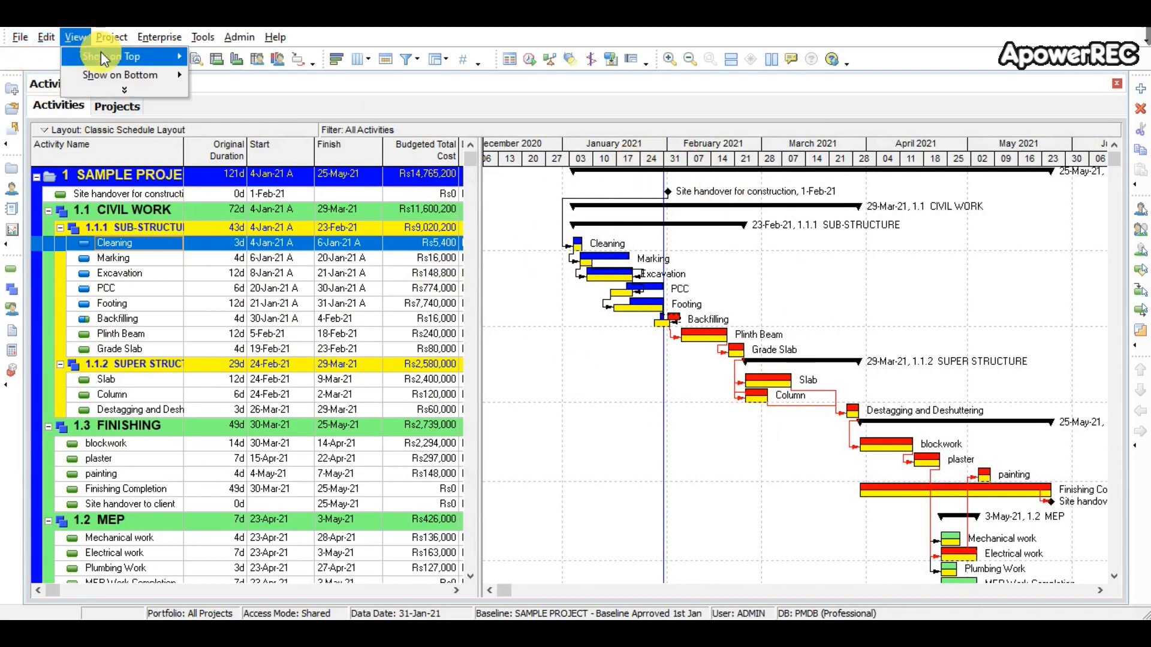
{"action": "mouse_move", "coordinate": [122, 60]}
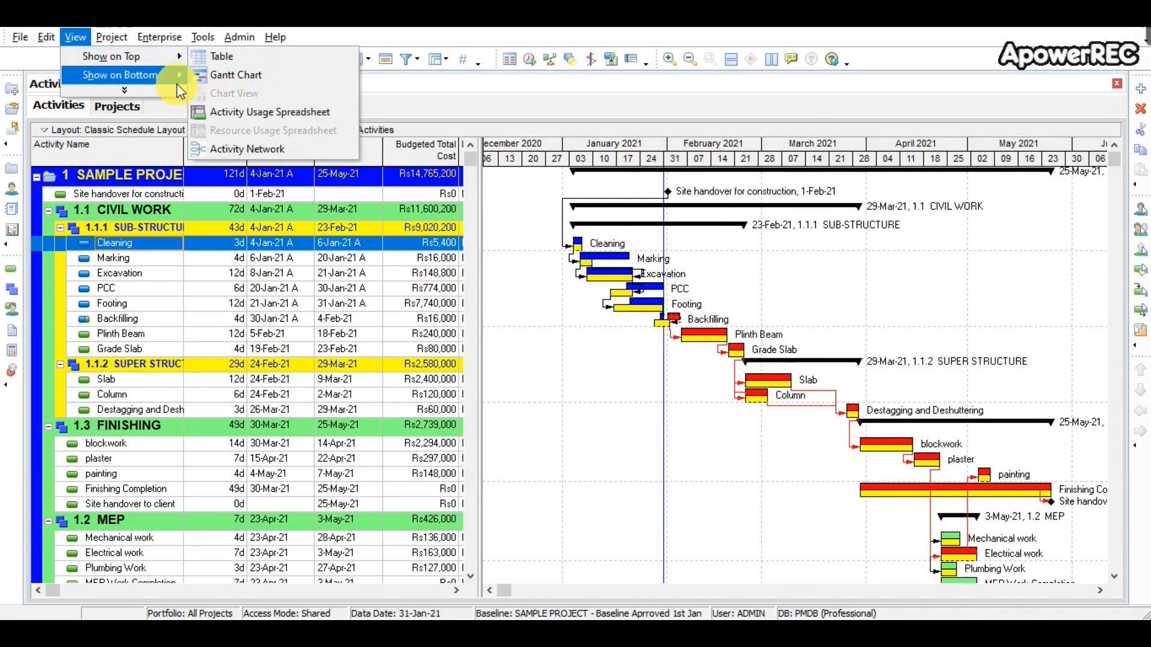
{"action": "left_click", "coordinate": [203, 76]}
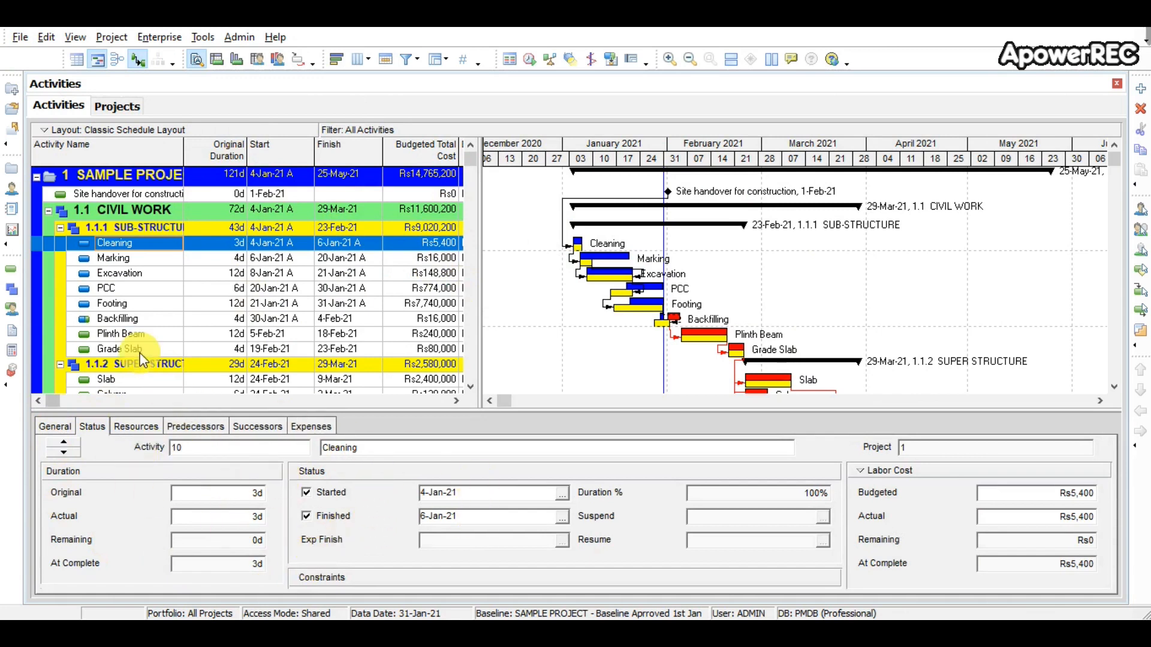
View the Projects window and return to the Activities window.
{"action": "left_click", "coordinate": [54, 106]}
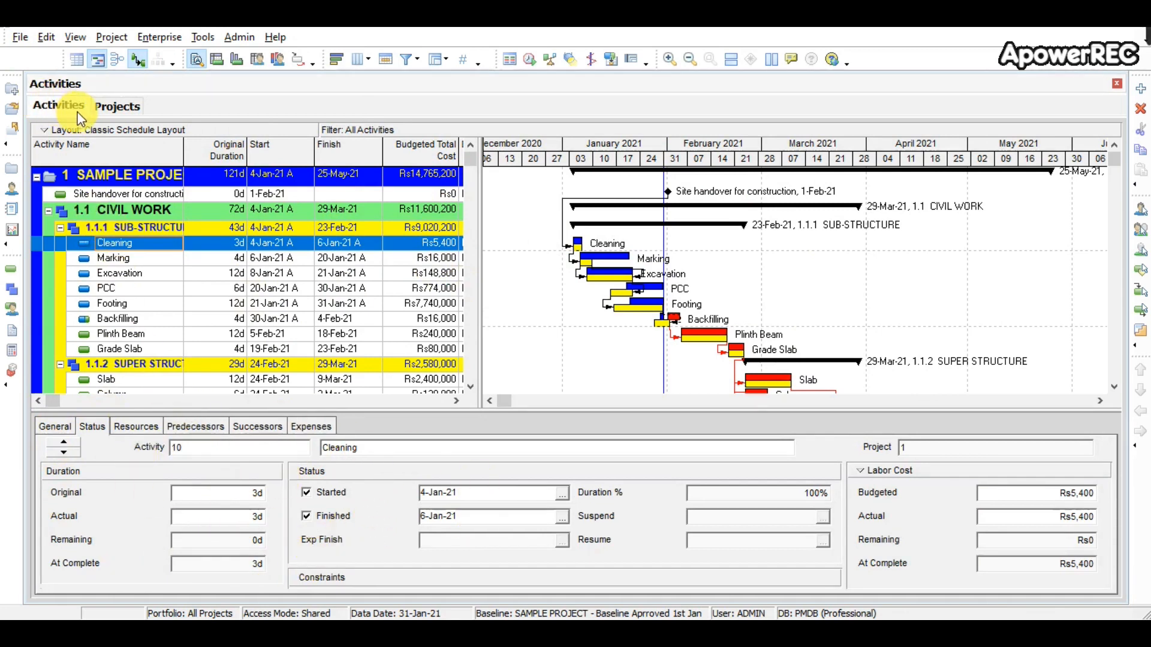
{"action": "left_click", "coordinate": [104, 110]}
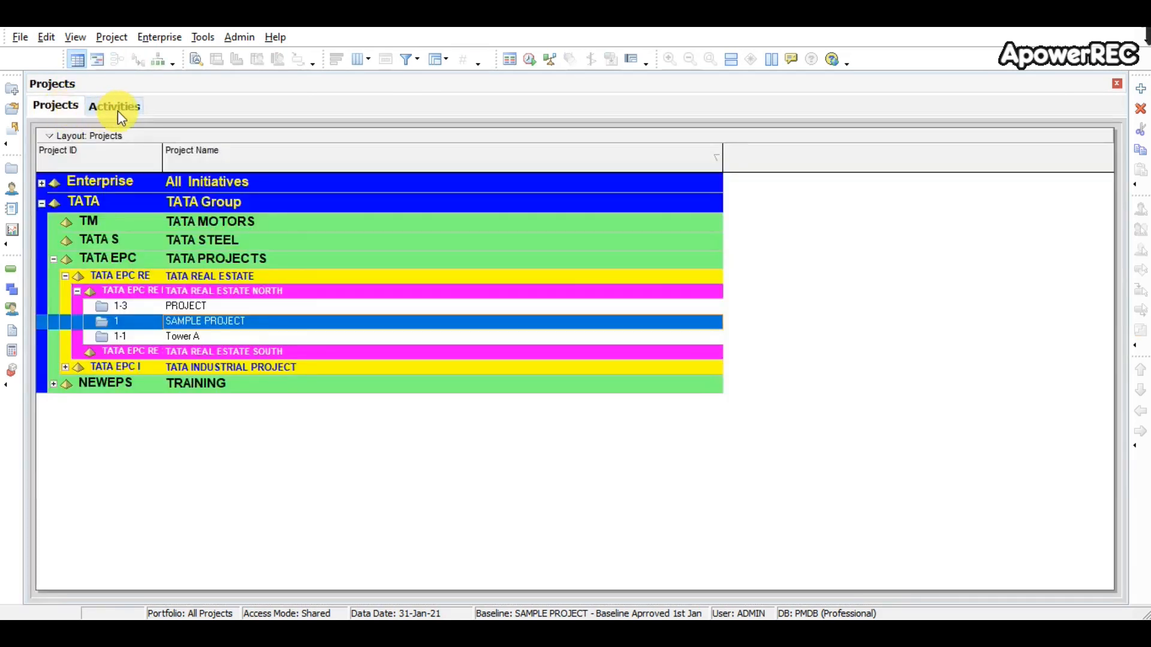
{"action": "left_click", "coordinate": [118, 110]}
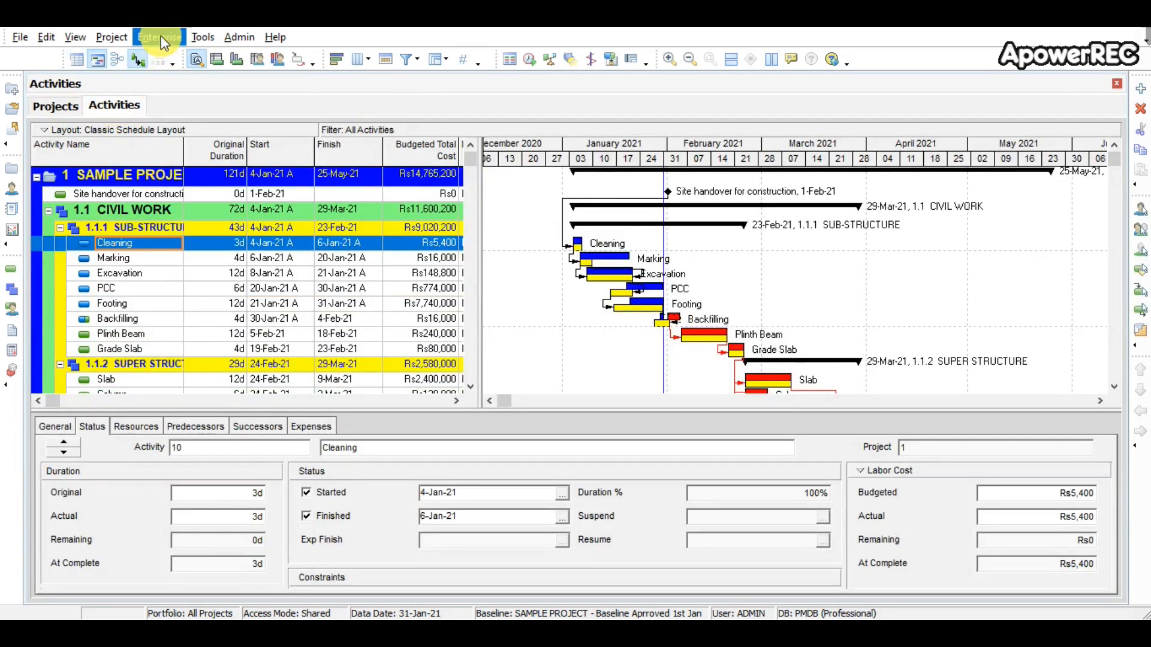
View the Enterprise Project Structure (EPS) and close it.
{"action": "left_click", "coordinate": [160, 35]}
{"action": "left_click", "coordinate": [165, 73]}
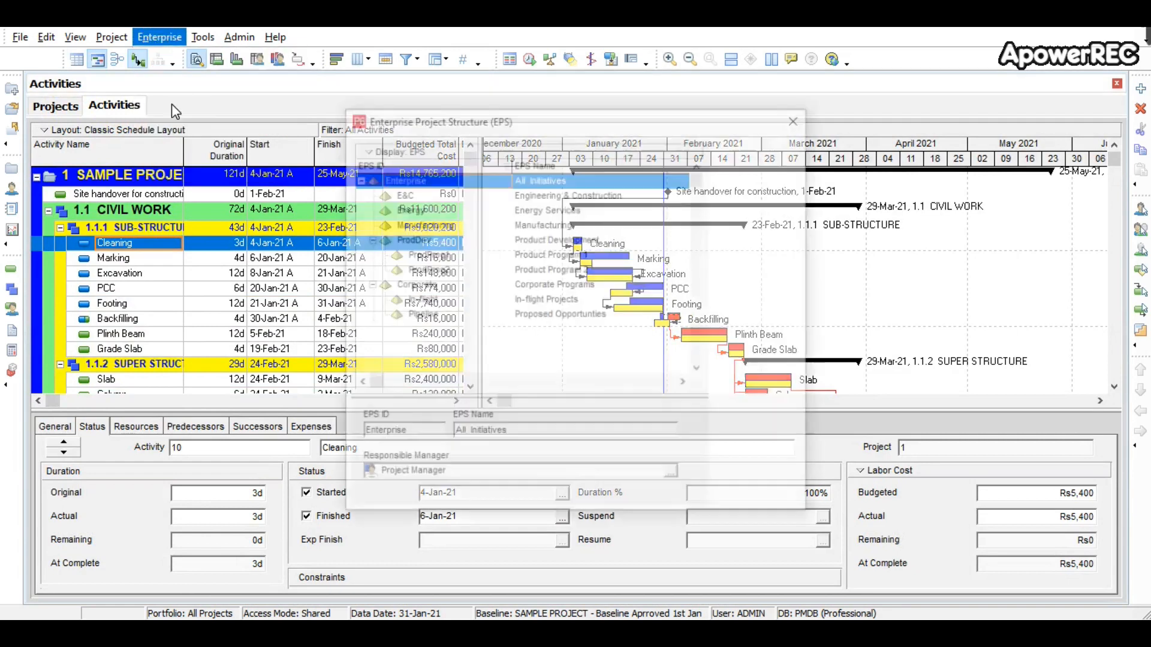
{"action": "left_click", "coordinate": [798, 118]}
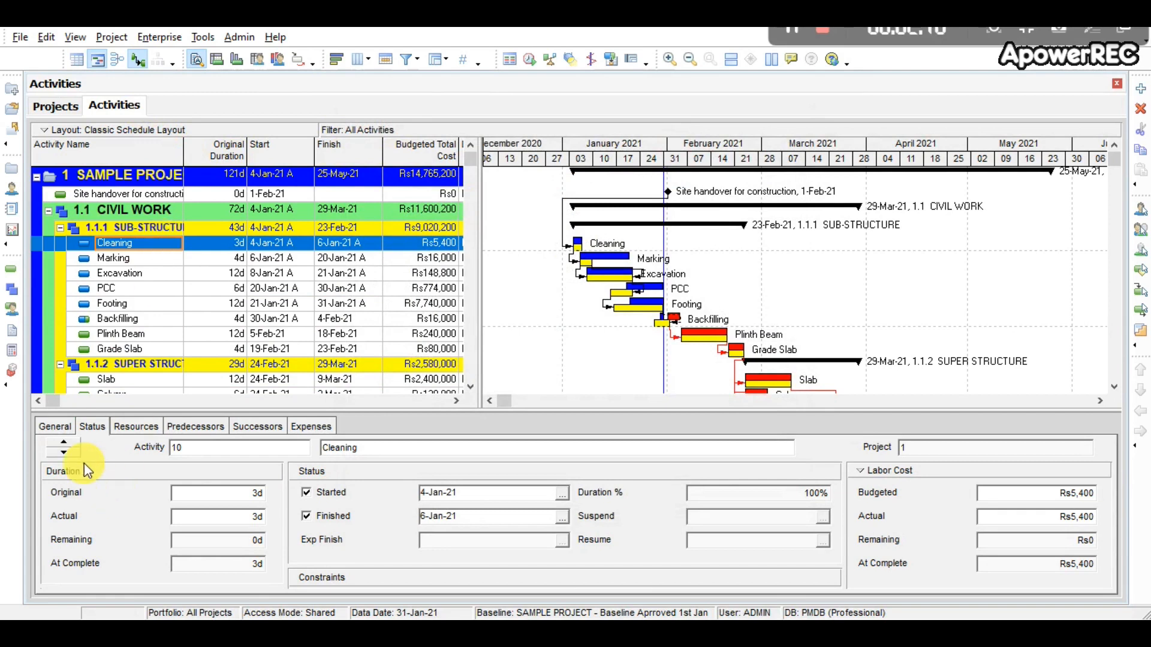
Add Relationships to the displayed activity details and show the Cleaning activity's predecessors and successors.
{"action": "left_click", "coordinate": [63, 429]}
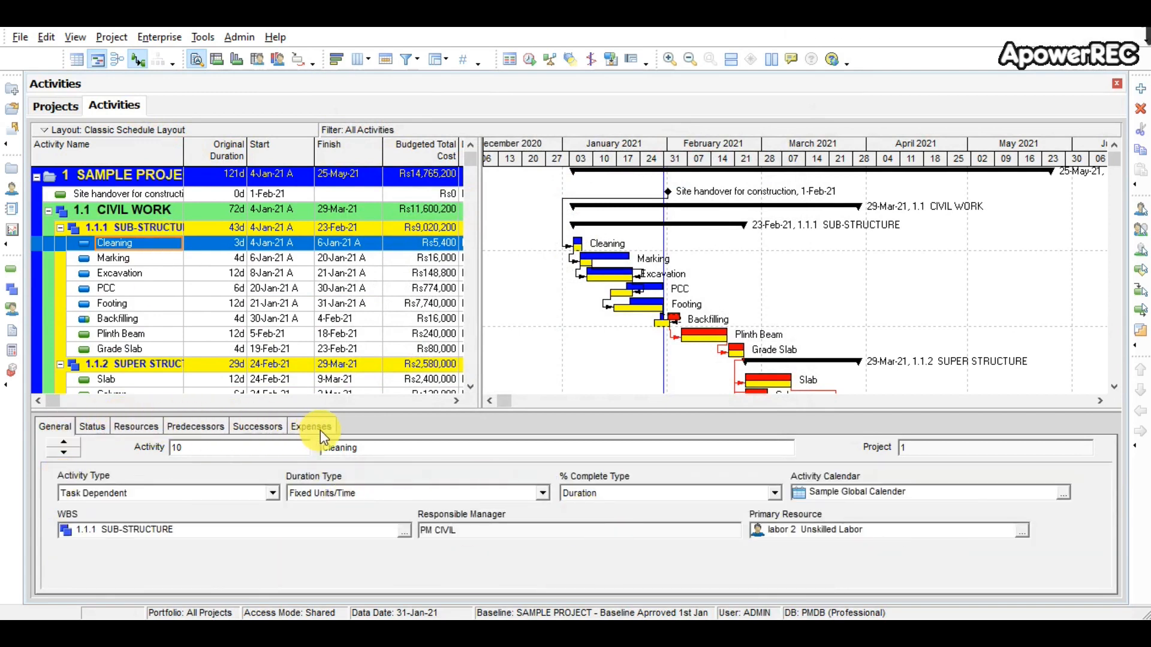
{"action": "right_click", "coordinate": [363, 430]}
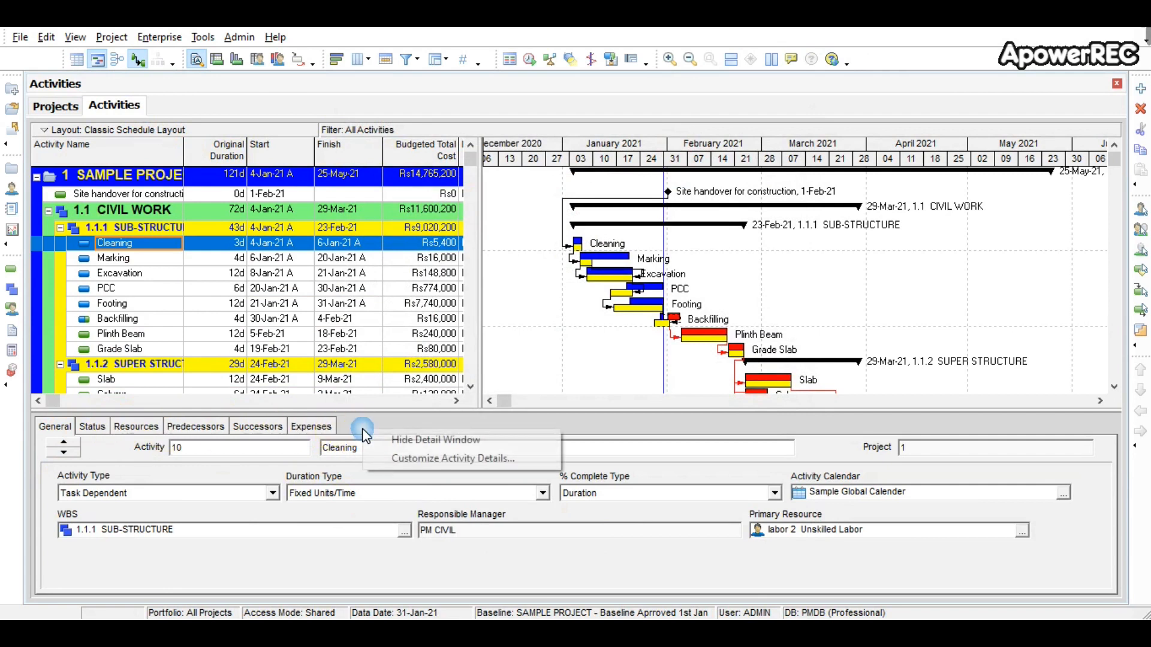
{"action": "left_click", "coordinate": [412, 463]}
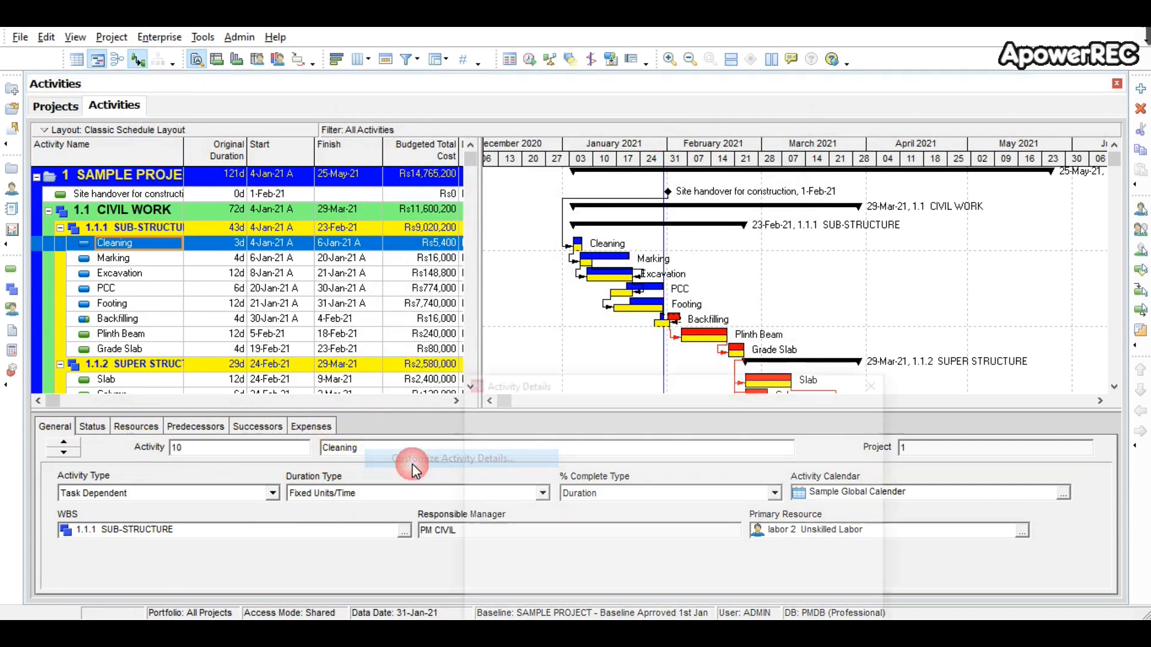
{"action": "left_click_drag", "start_coordinate": [517, 396], "coordinate": [376, 149]}
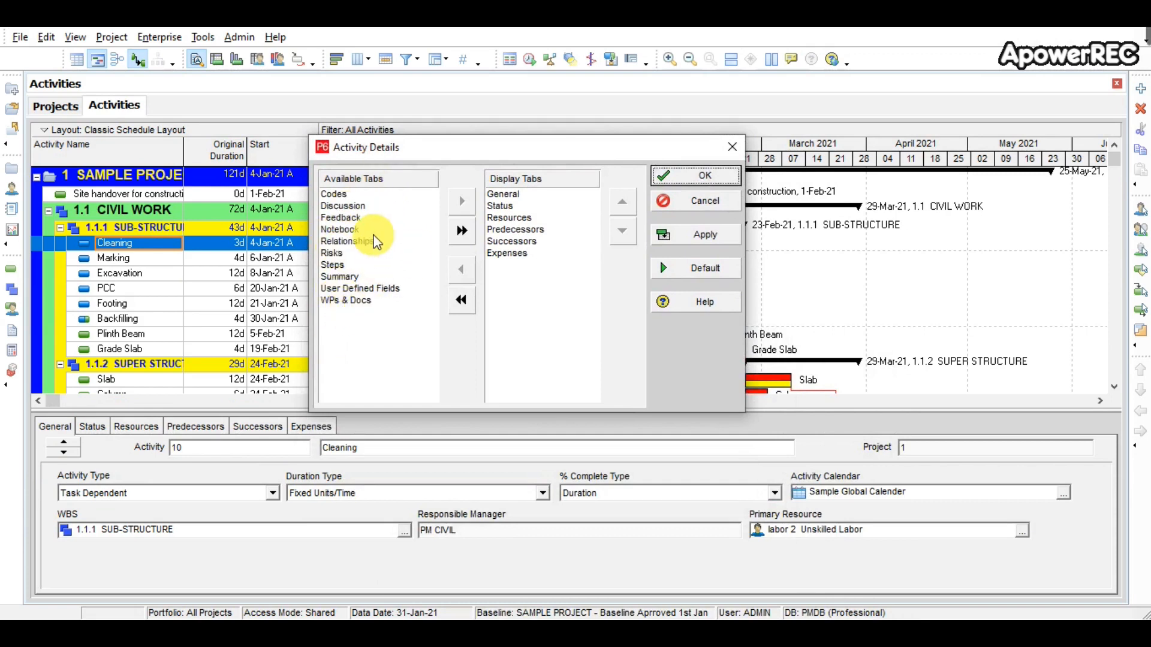
{"action": "left_click", "coordinate": [350, 243]}
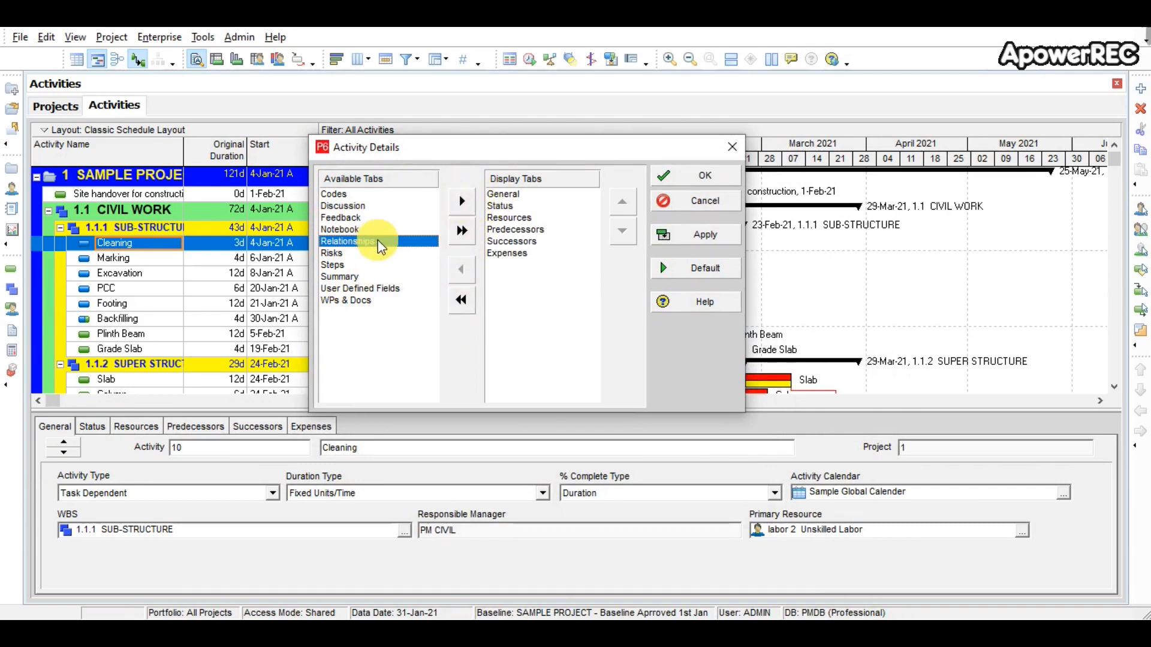
{"action": "left_click", "coordinate": [467, 205]}
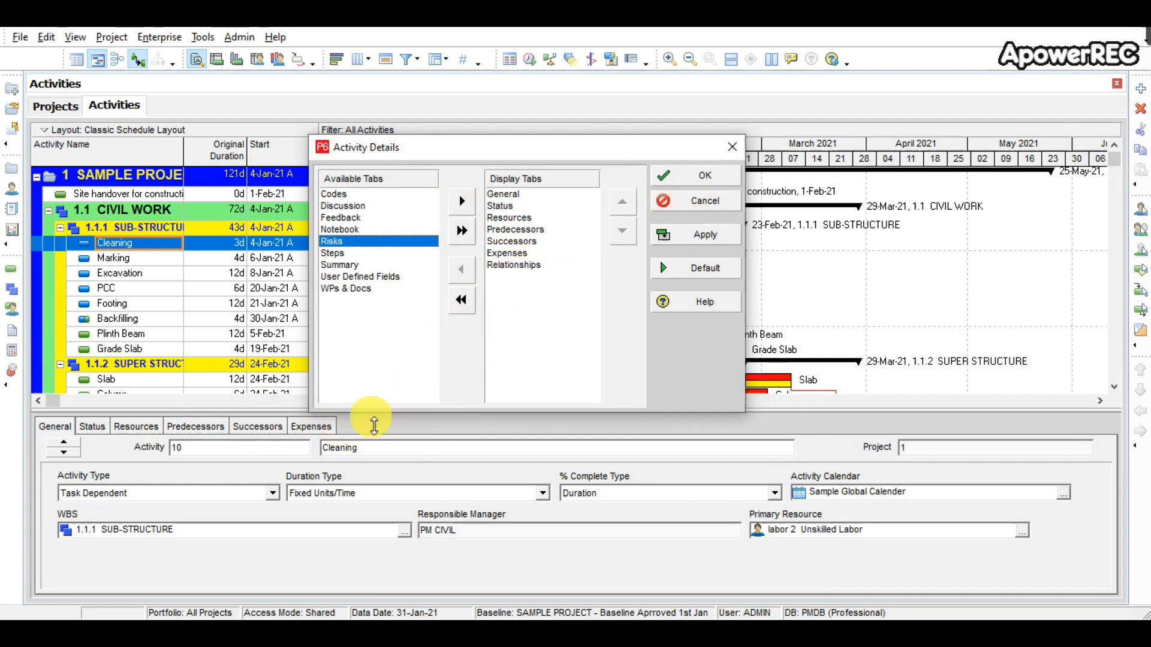
{"action": "left_click", "coordinate": [698, 176]}
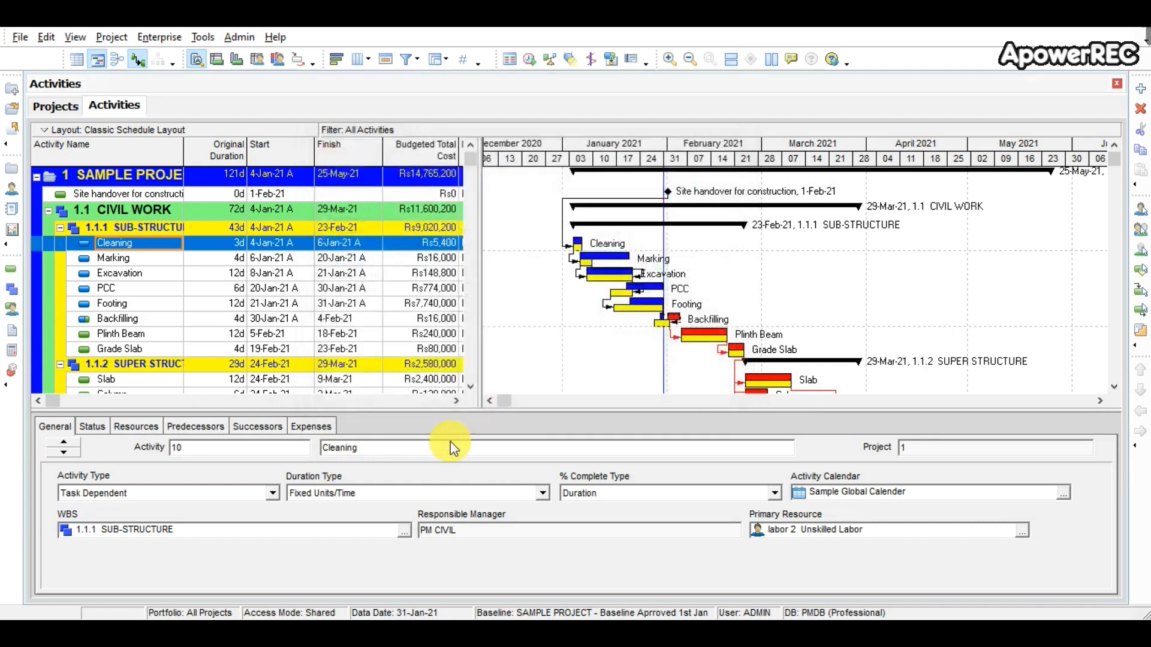
{"action": "left_click", "coordinate": [367, 427]}
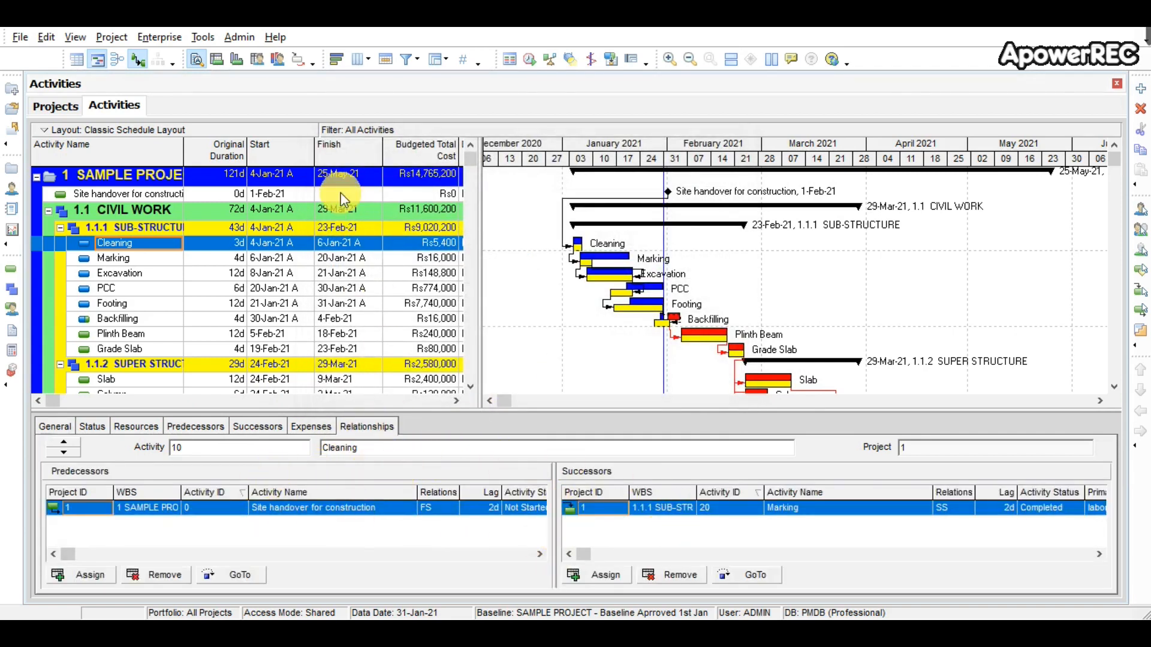
Open the column settings for the activity table and look through the available Costs fields.
{"action": "right_click", "coordinate": [340, 146]}
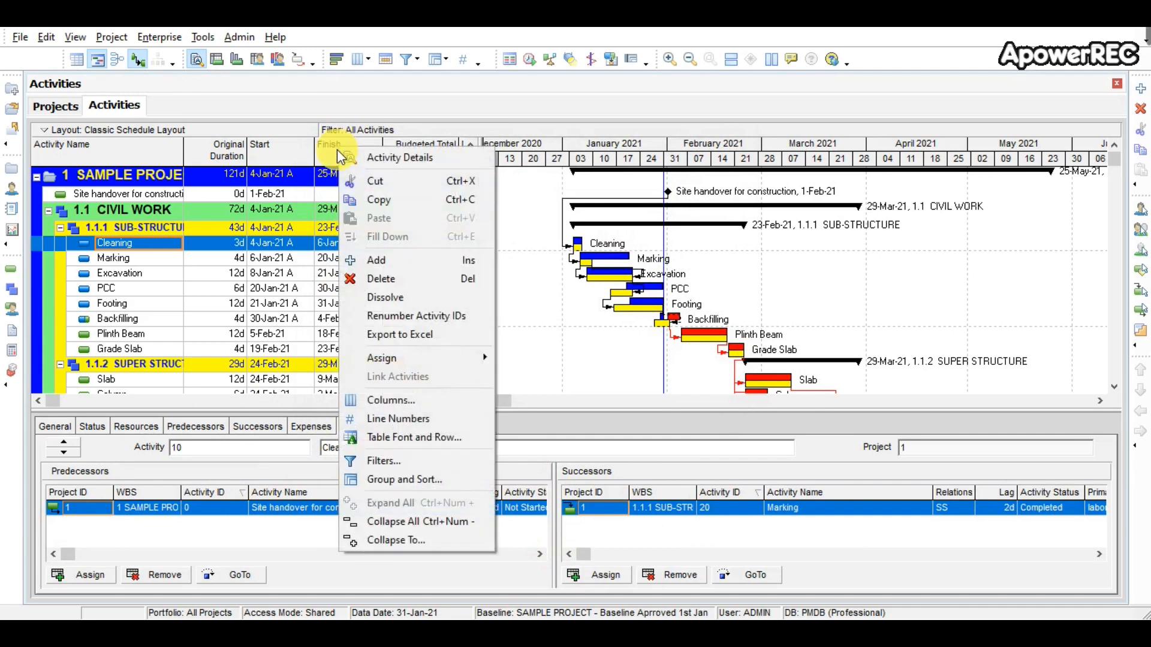
{"action": "left_click", "coordinate": [382, 404]}
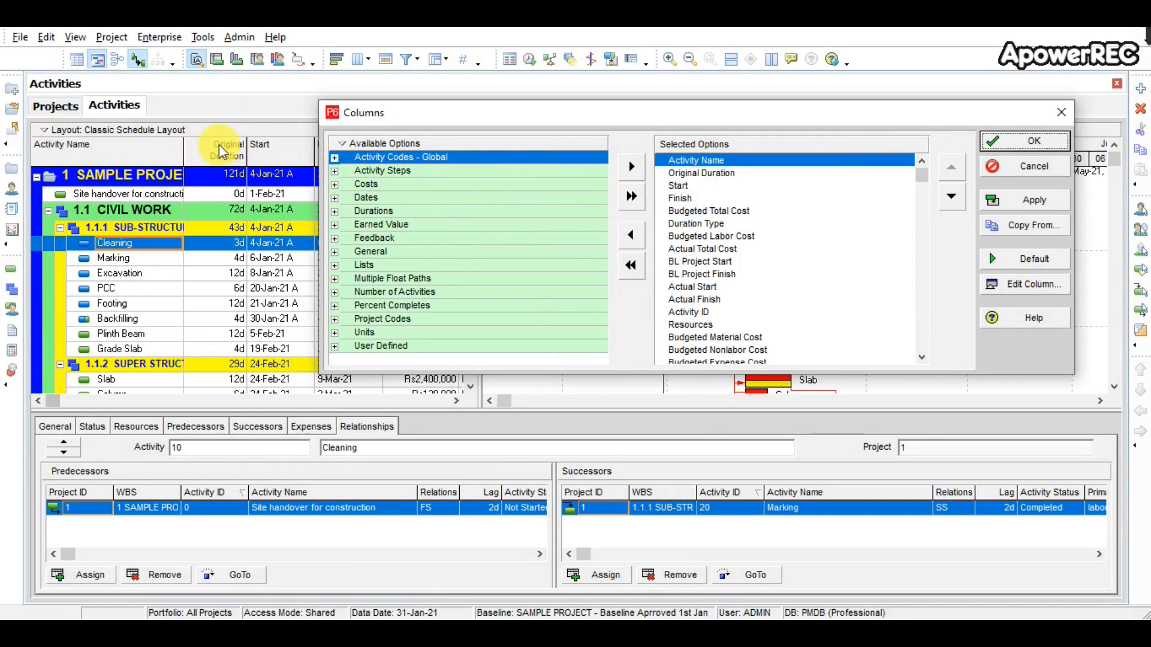
{"action": "left_click", "coordinate": [335, 185]}
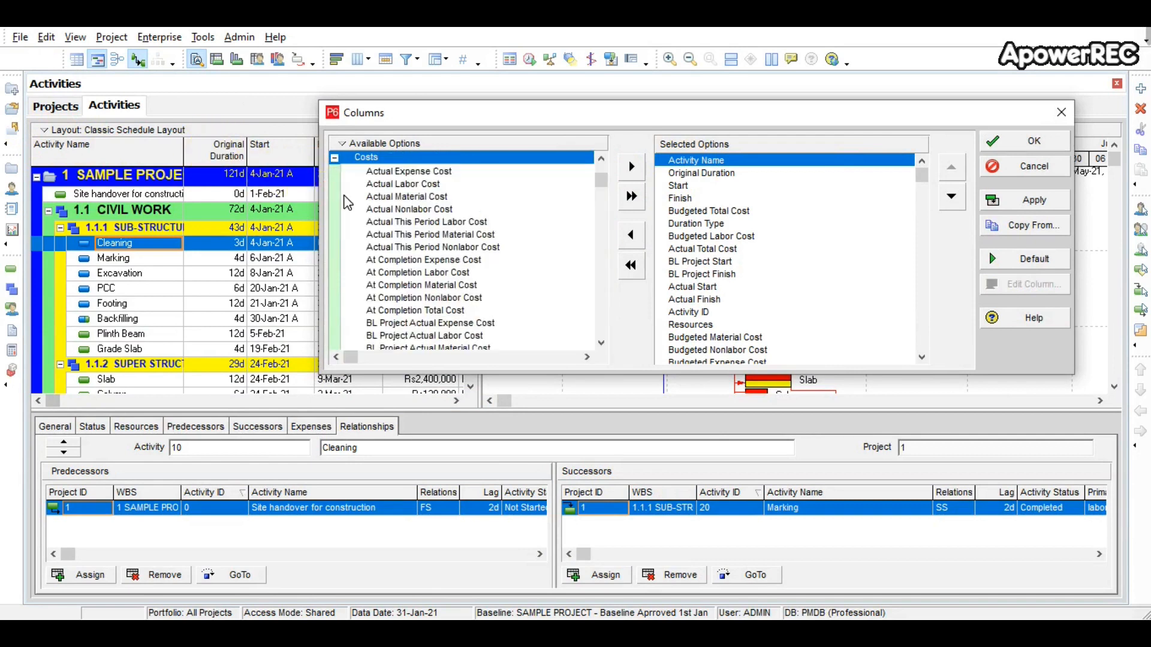
{"action": "left_click", "coordinate": [399, 186]}
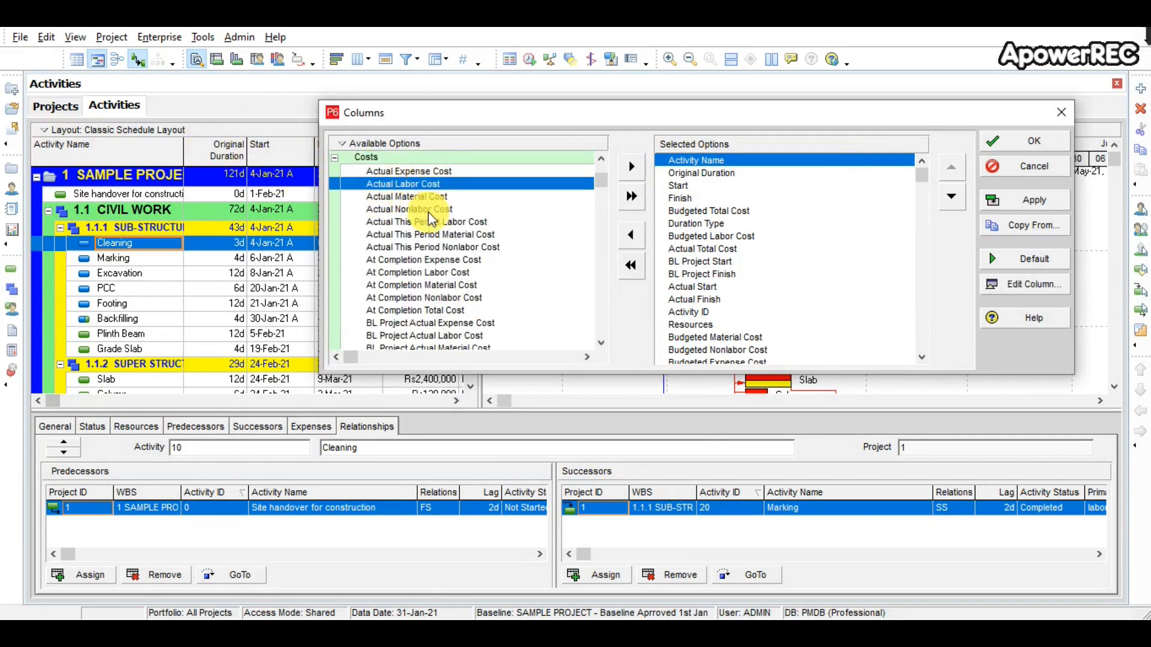
{"action": "left_click_drag", "start_coordinate": [605, 191], "coordinate": [597, 287]}
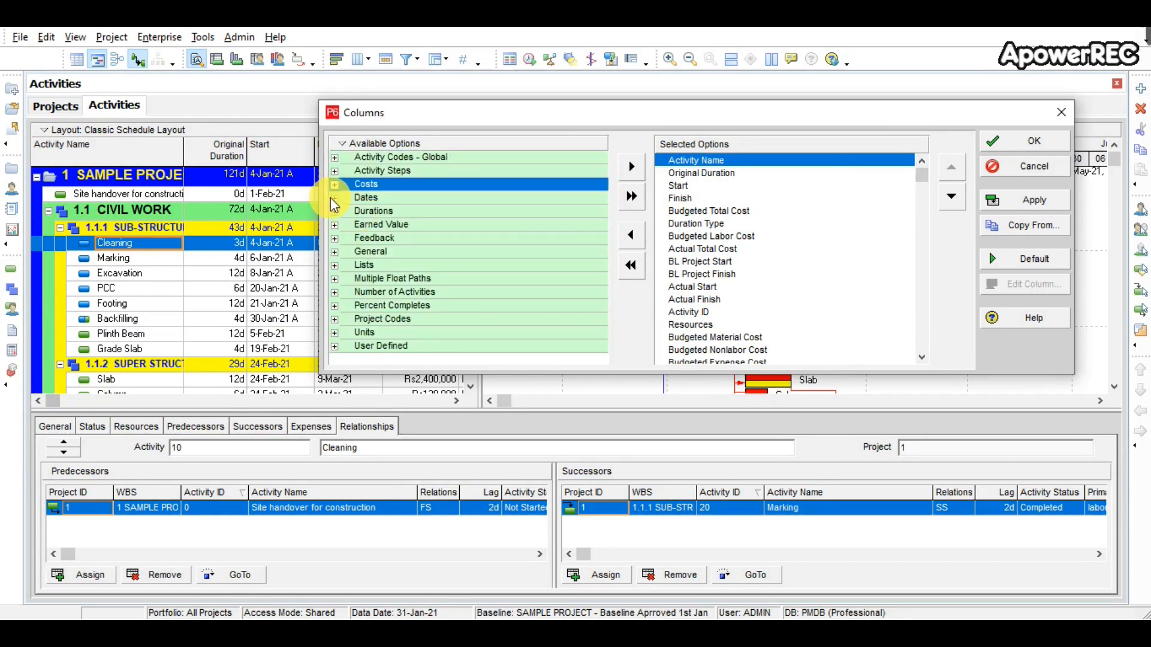
{"action": "left_click", "coordinate": [334, 198]}
{"action": "left_click", "coordinate": [334, 158]}
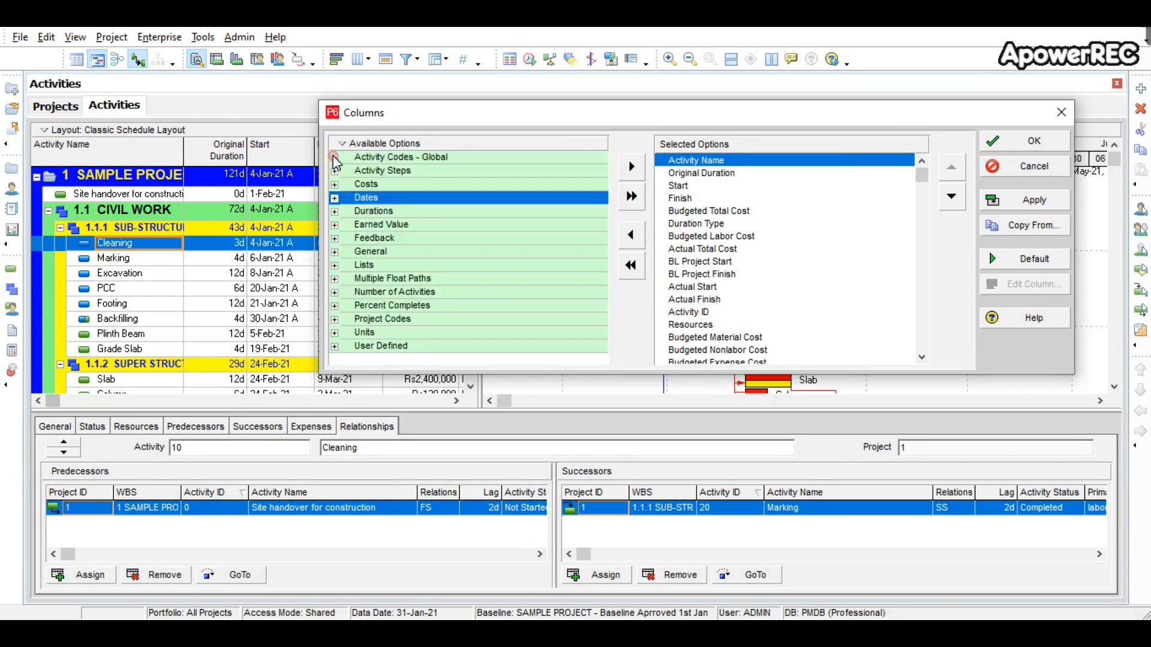
{"action": "left_click", "coordinate": [505, 216]}
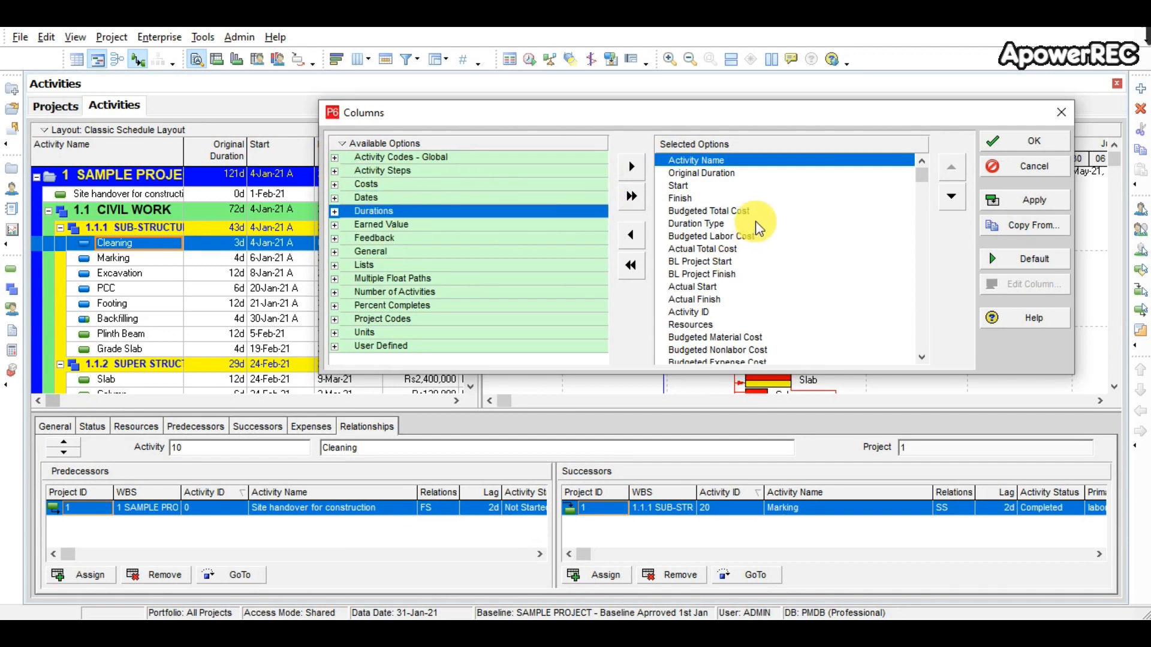
Add Total Float from the Durations category to the activity table and place it right after Original Duration.
{"action": "left_click", "coordinate": [335, 212]}
{"action": "left_click", "coordinate": [386, 311]}
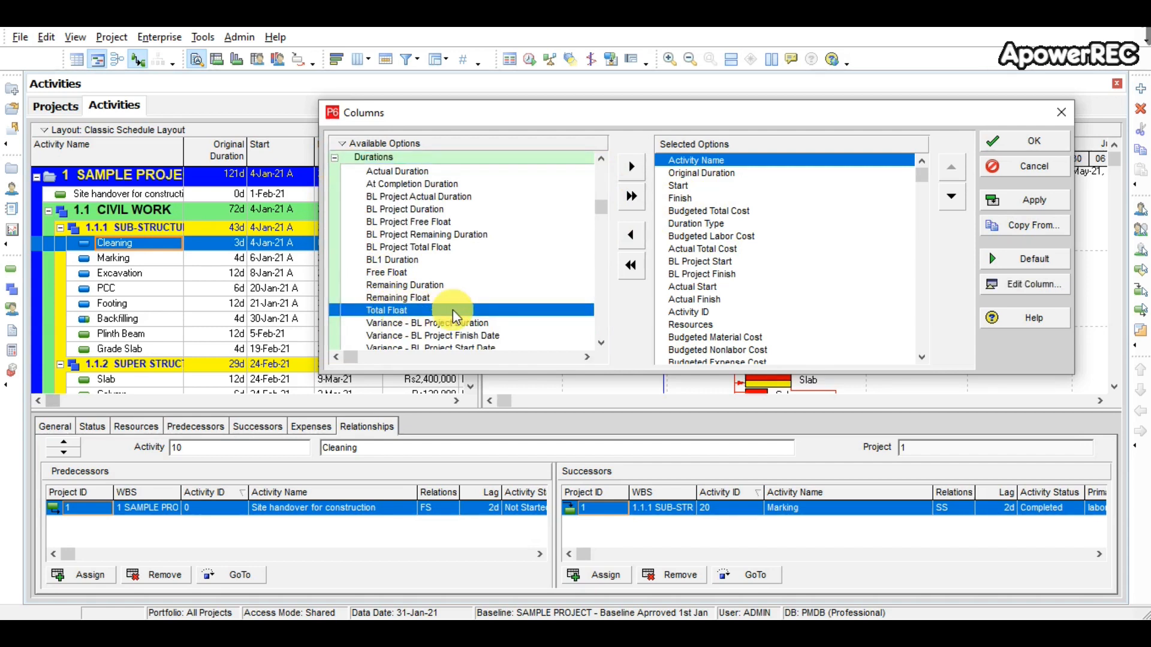
{"action": "left_click", "coordinate": [631, 166]}
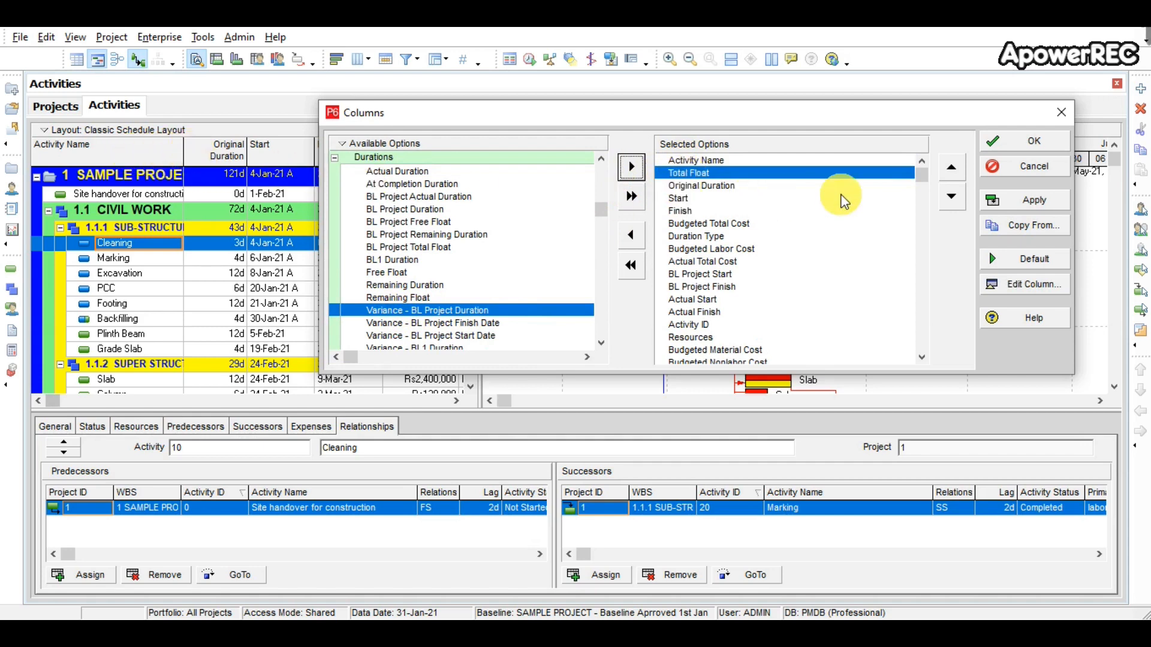
{"action": "left_click", "coordinate": [1018, 200]}
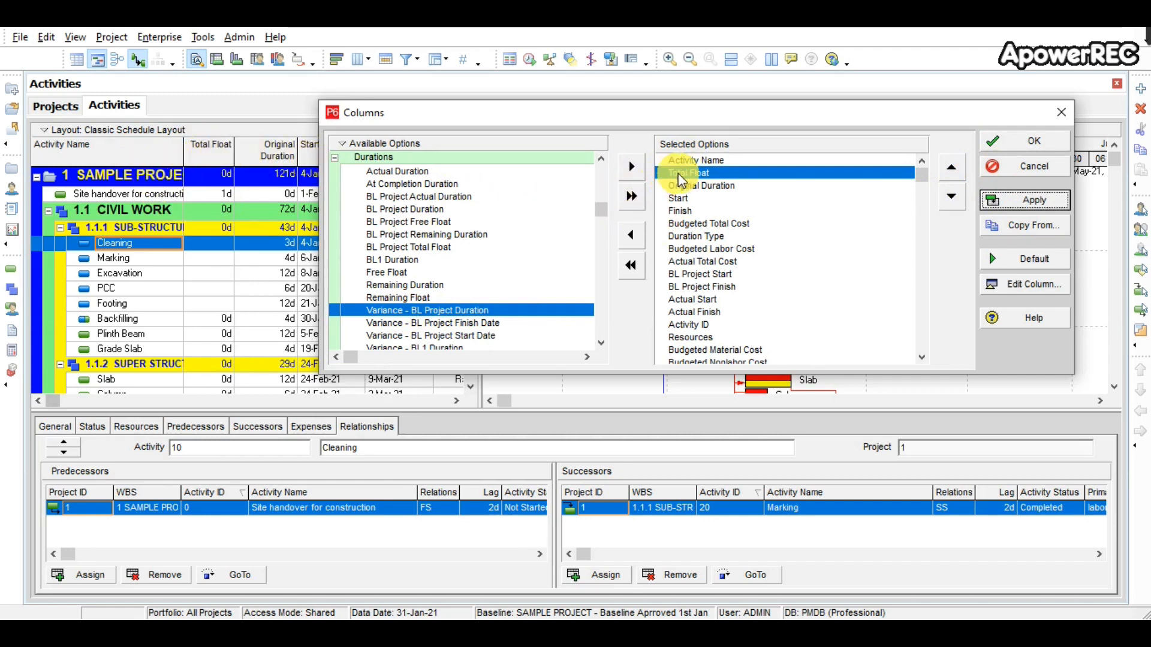
{"action": "left_click", "coordinate": [951, 196]}
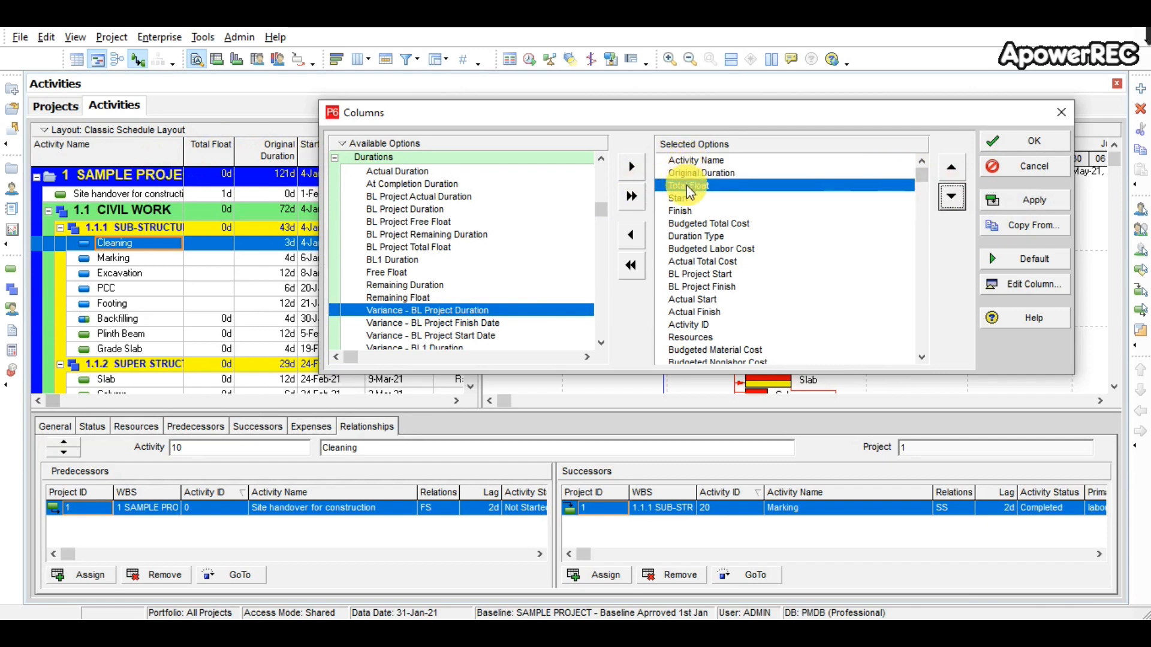
{"action": "left_click", "coordinate": [996, 200]}
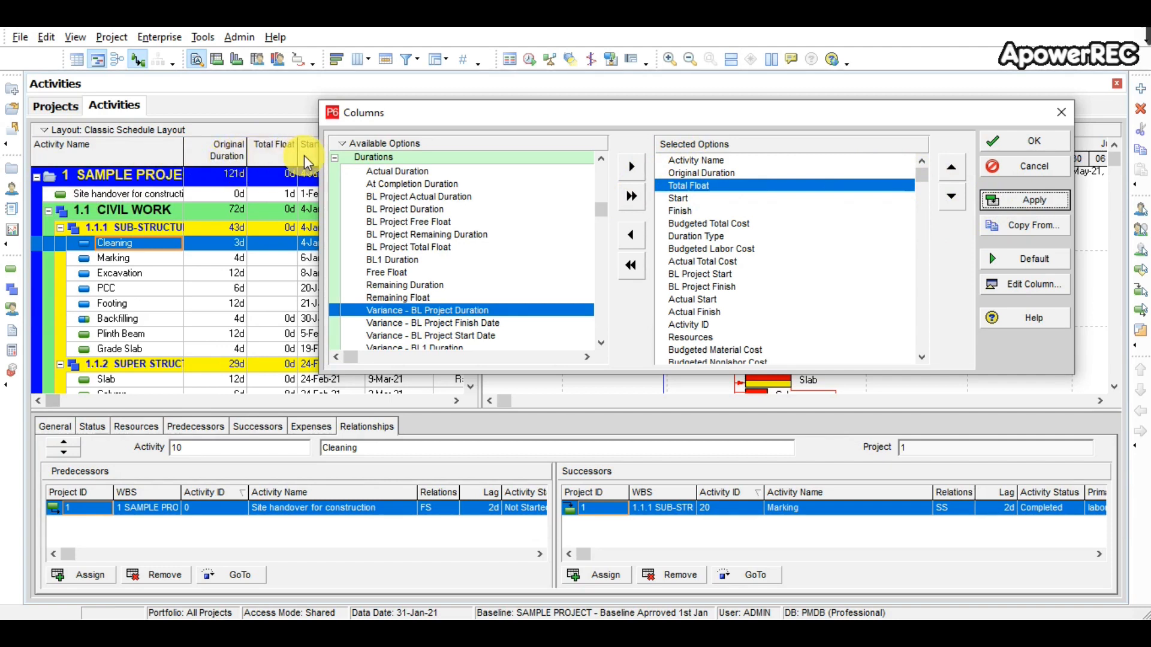
Search the available column options for "cost" and step through several matches.
{"action": "right_click", "coordinate": [340, 143]}
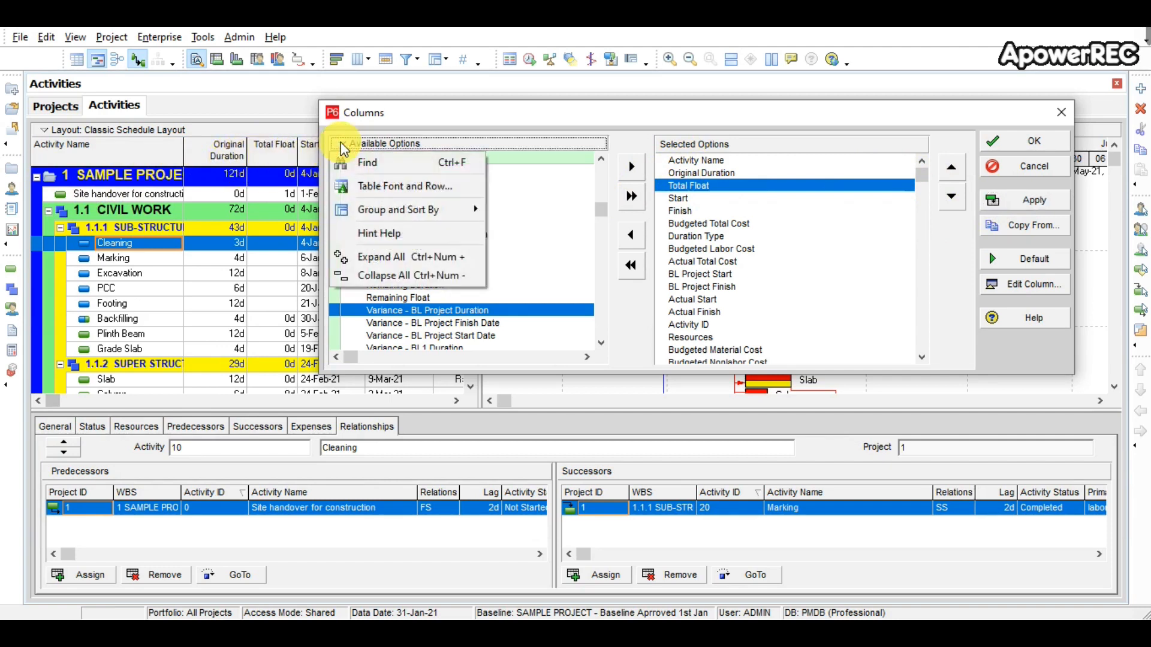
{"action": "left_click", "coordinate": [354, 160]}
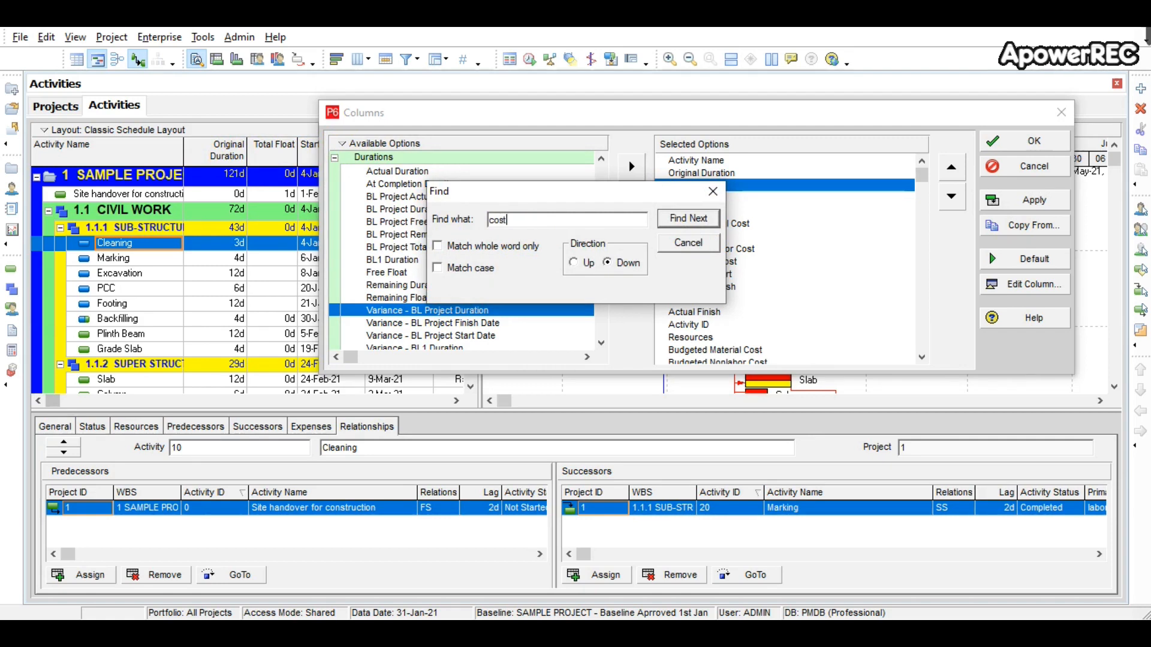
{"action": "left_click", "coordinate": [688, 218]}
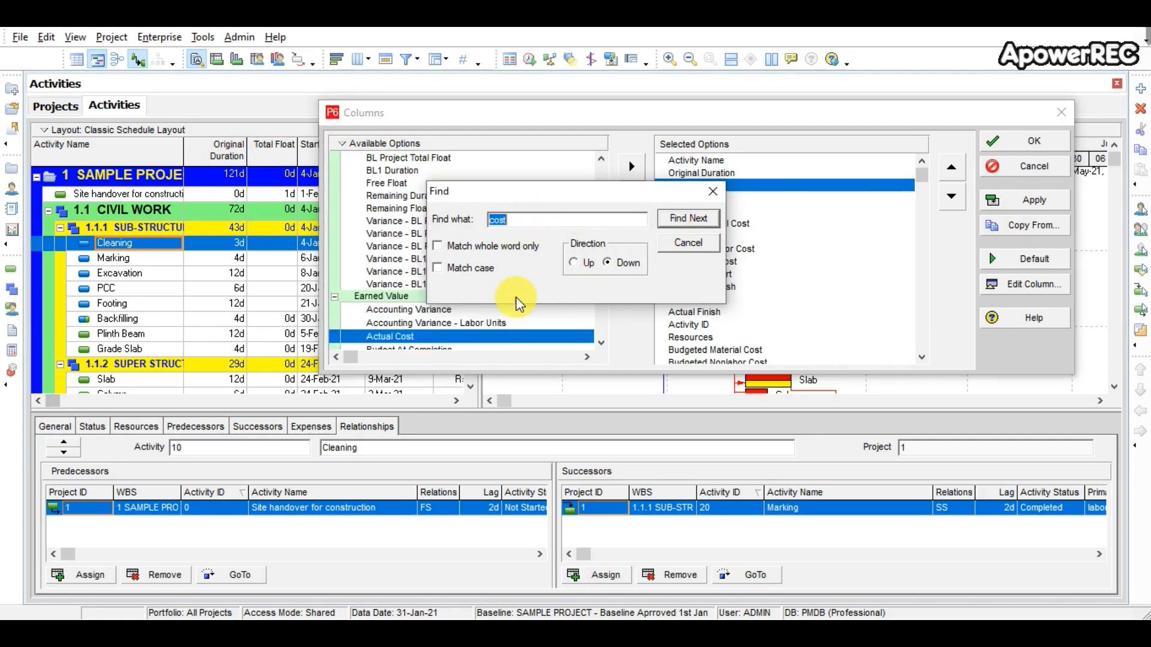
{"action": "left_click", "coordinate": [689, 221]}
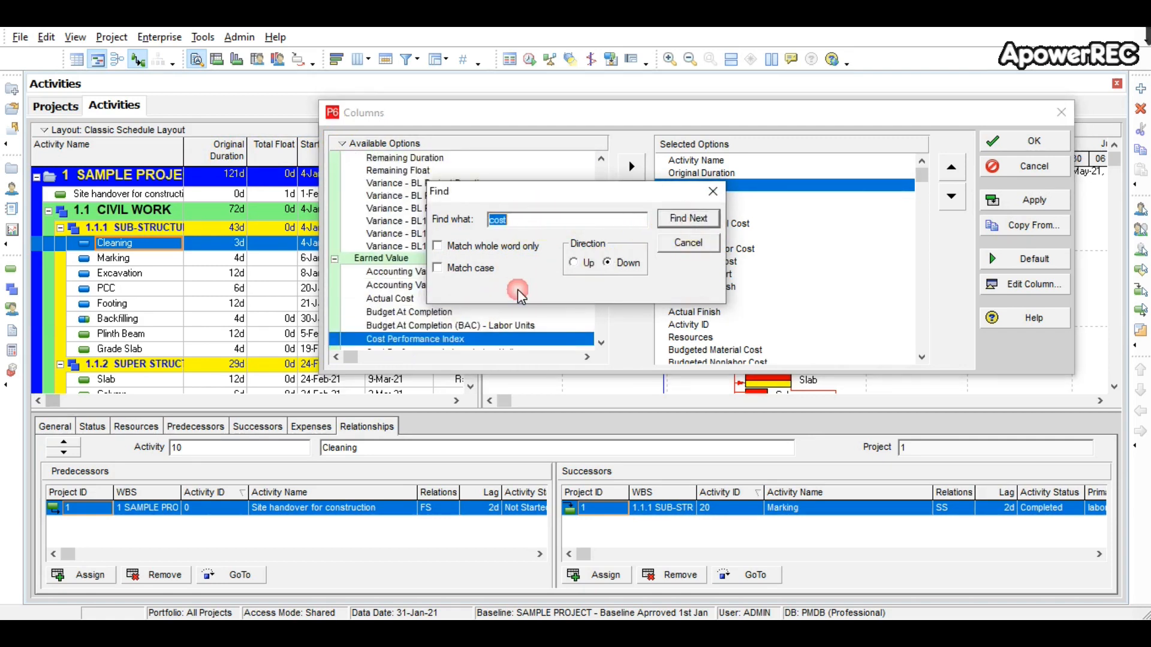
{"action": "left_click", "coordinate": [675, 217]}
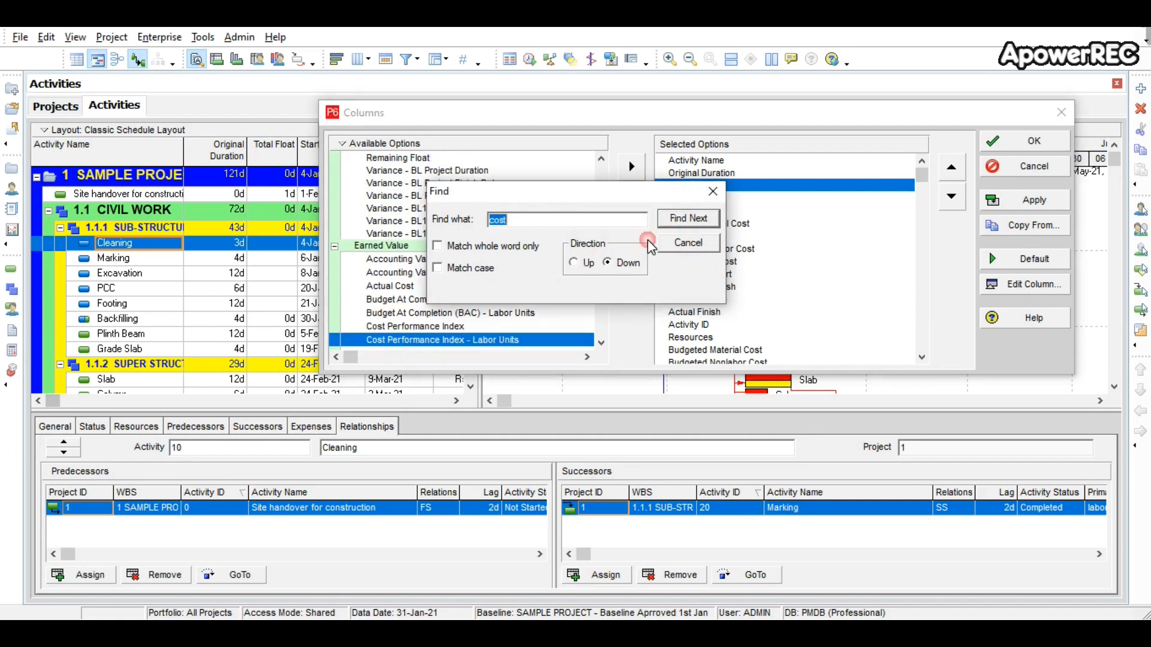
{"action": "left_click", "coordinate": [712, 191]}
Display the available column options as a plain list instead of by category and browse through it.
{"action": "right_click", "coordinate": [374, 147]}
{"action": "mouse_move", "coordinate": [521, 202]}
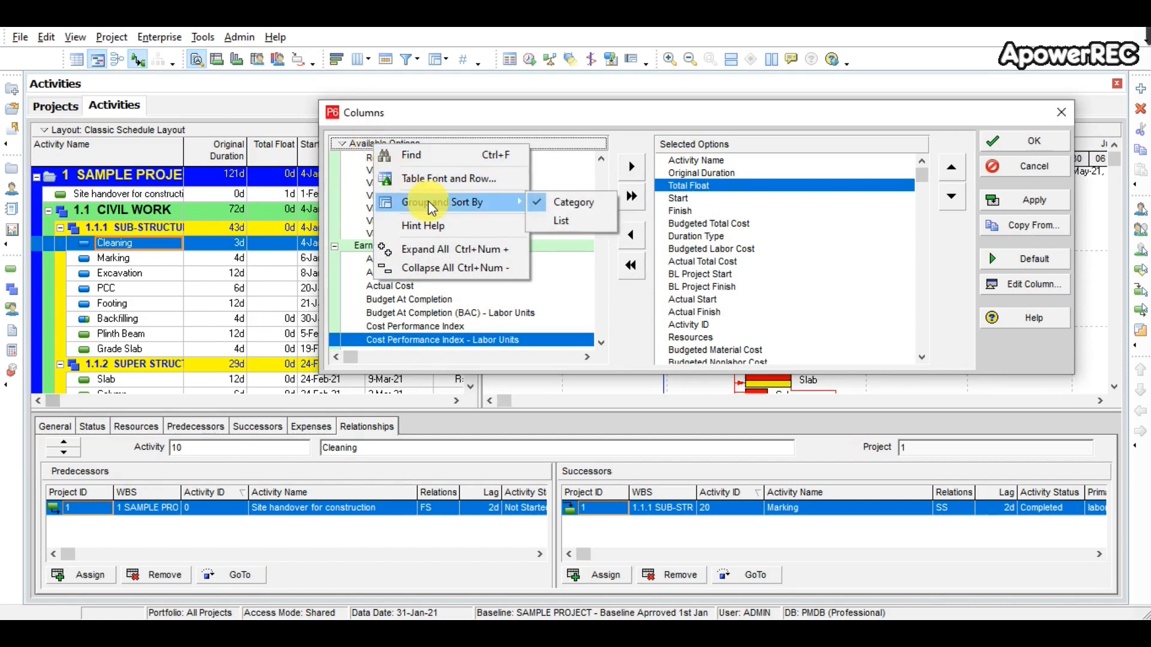
{"action": "left_click", "coordinate": [545, 218]}
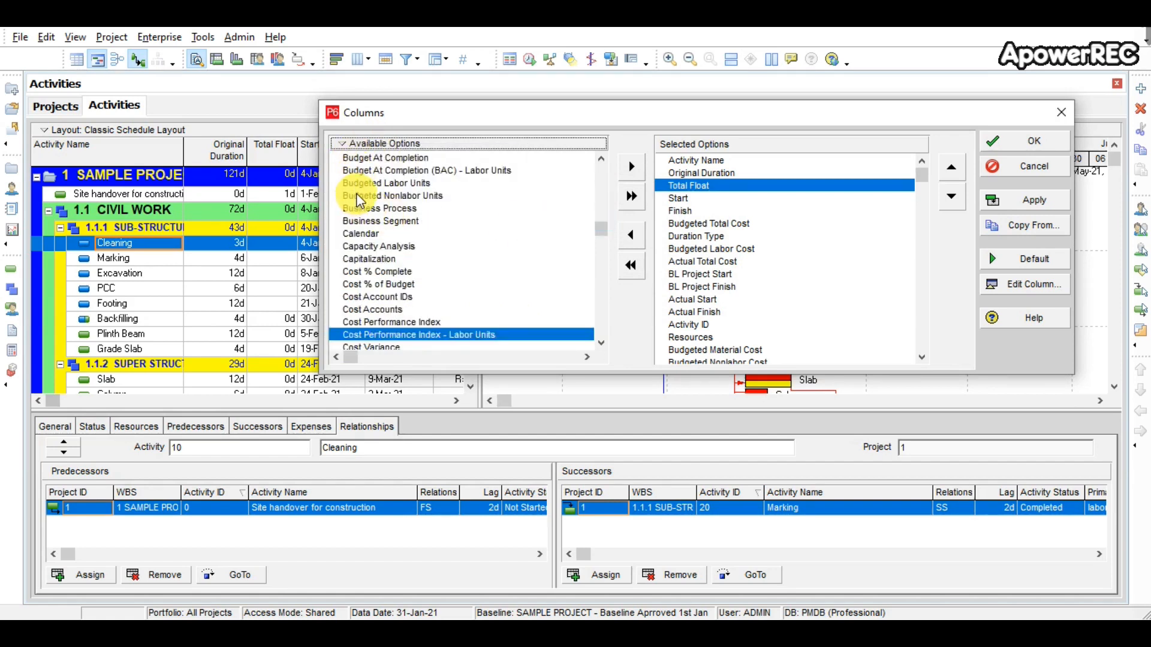
{"action": "left_click_drag", "start_coordinate": [603, 239], "coordinate": [609, 174]}
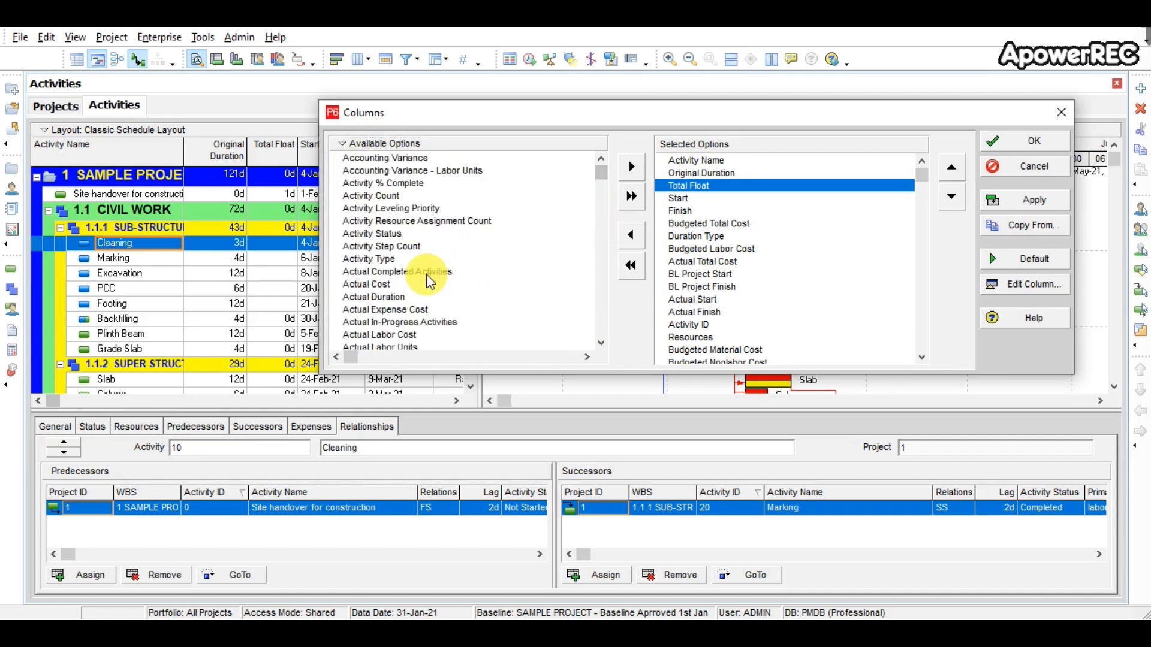
{"action": "mouse_move", "coordinate": [597, 180]}
{"action": "left_mouse_down"}
{"action": "mouse_move", "coordinate": [602, 218]}
{"action": "mouse_move", "coordinate": [601, 196]}
{"action": "left_mouse_up"}
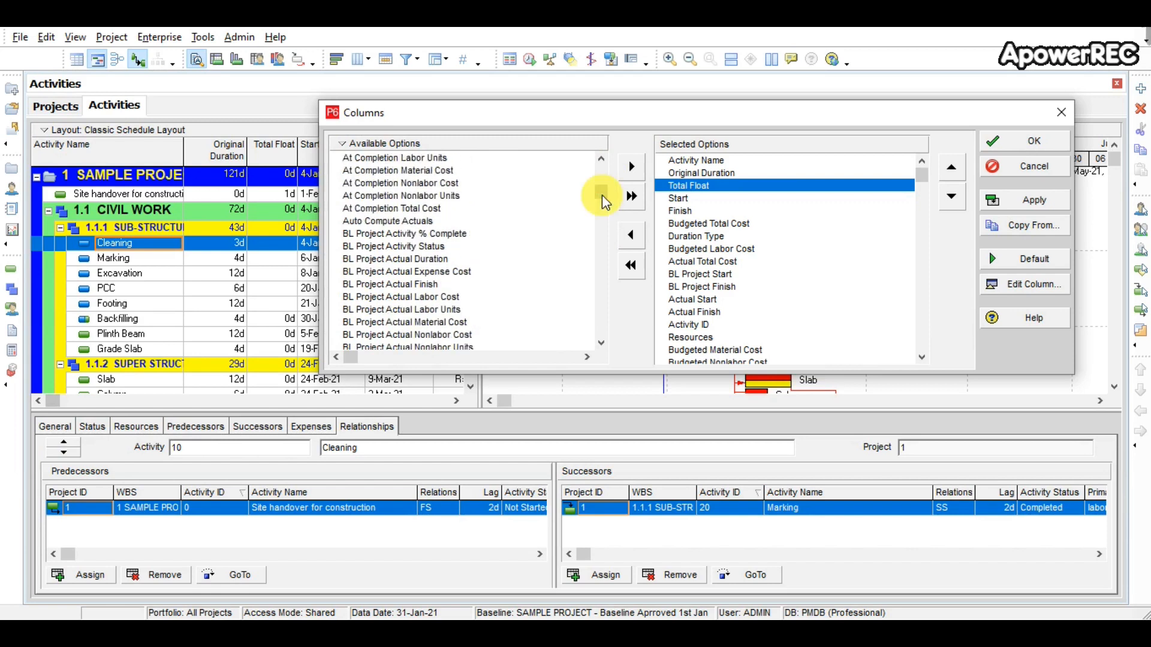
Add At Completion Total Cost to the activity table directly after Activity Name and accept the column settings.
{"action": "left_click", "coordinate": [384, 209]}
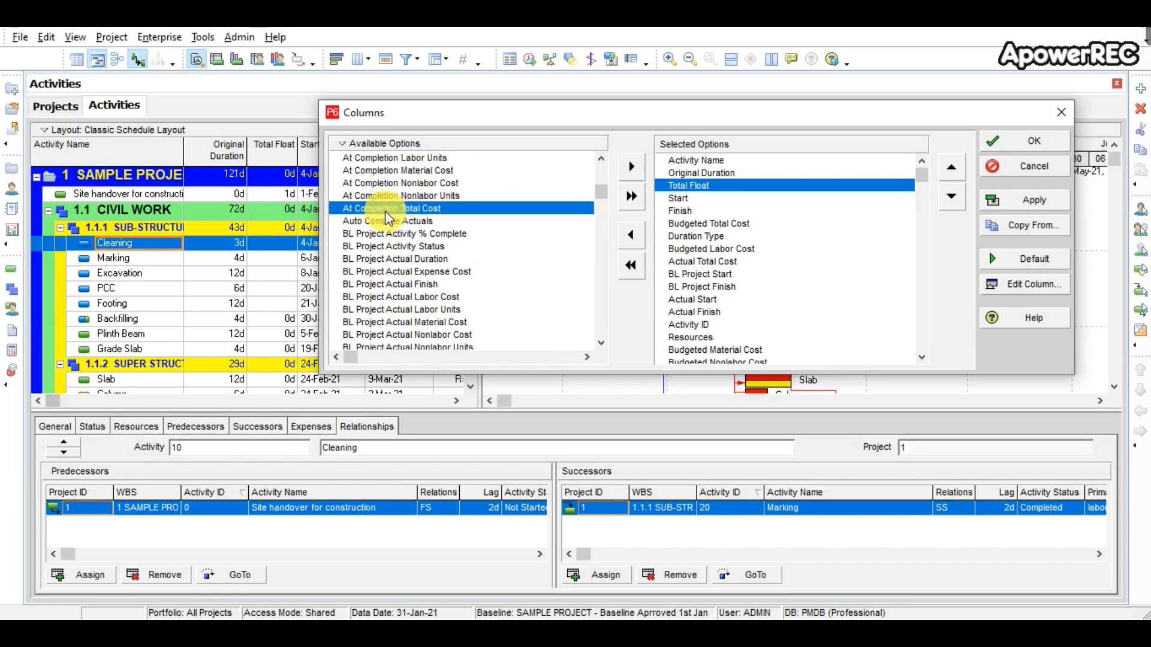
{"action": "left_click", "coordinate": [688, 174]}
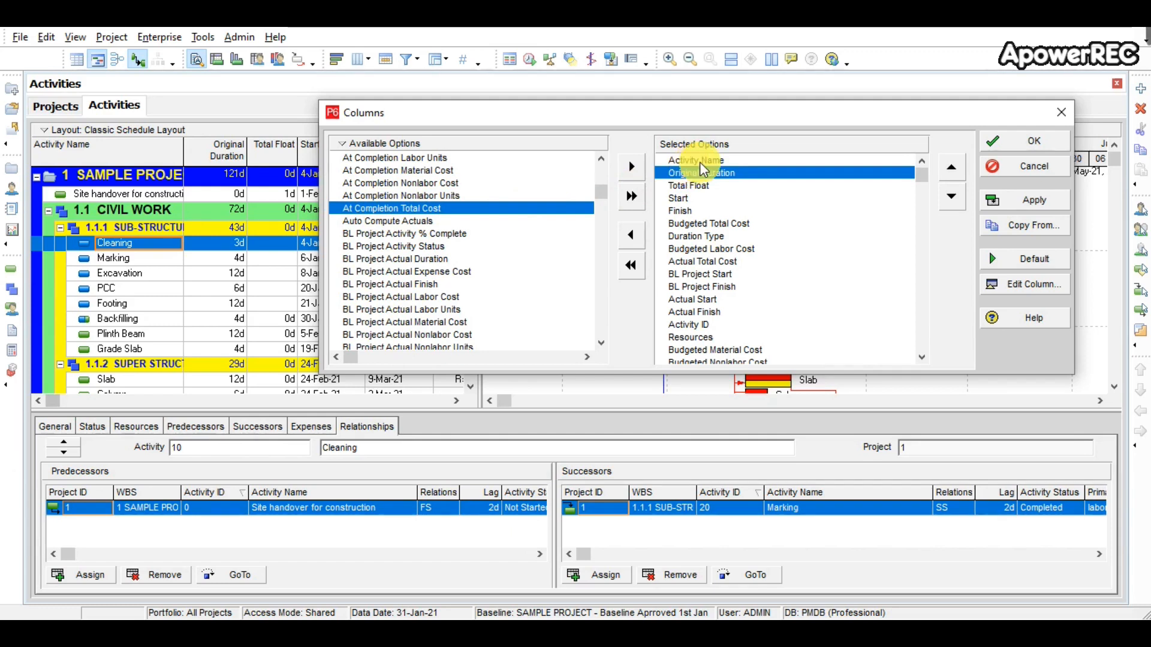
{"action": "left_click", "coordinate": [631, 174]}
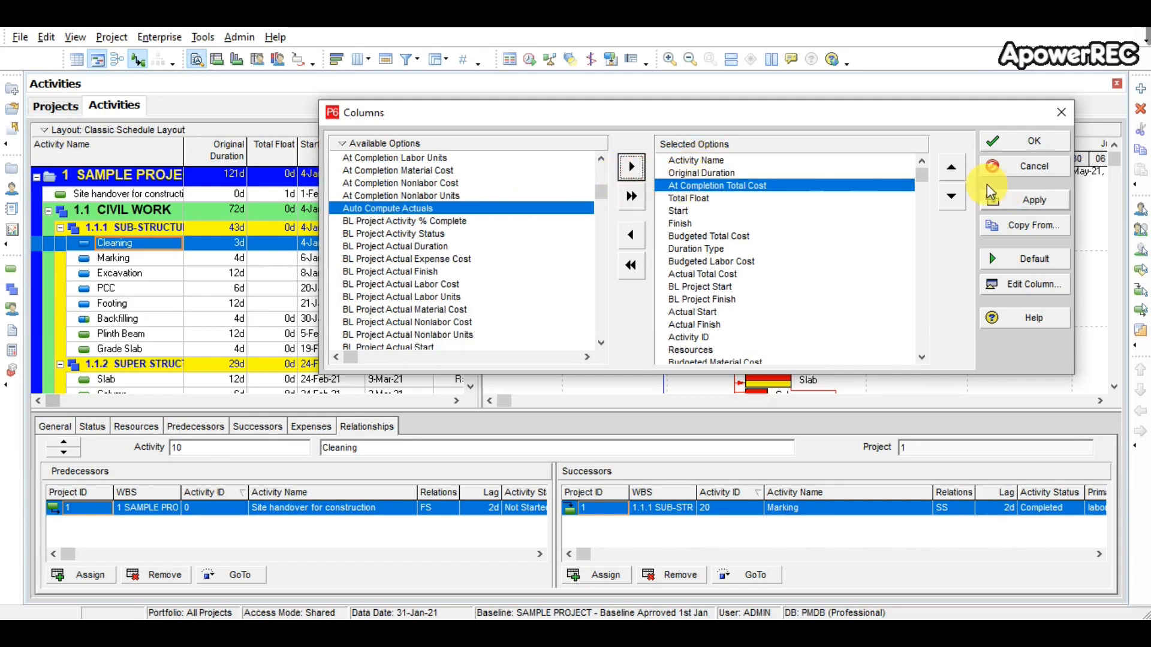
{"action": "left_click", "coordinate": [953, 174]}
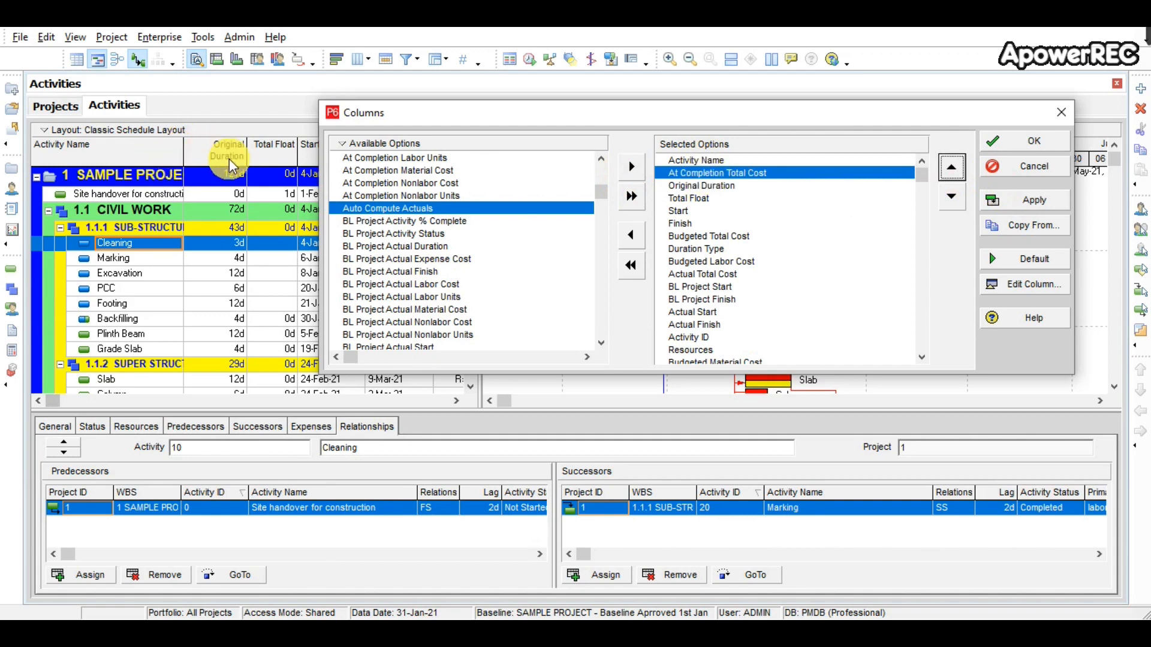
{"action": "left_click", "coordinate": [1032, 199]}
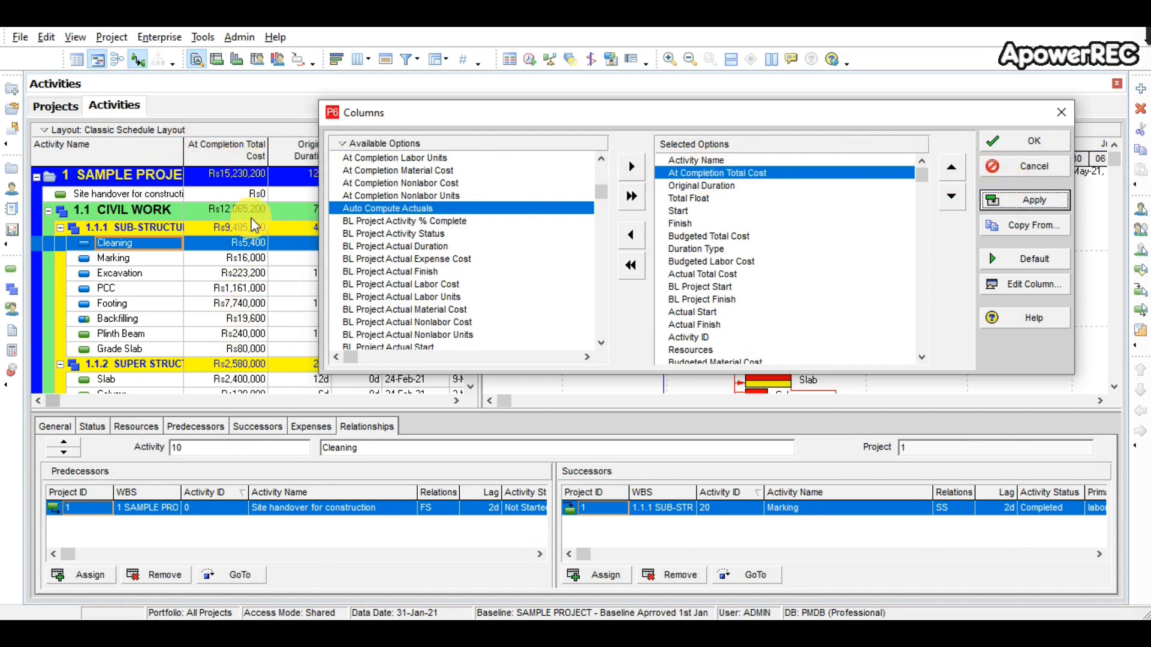
{"action": "left_click", "coordinate": [999, 150]}
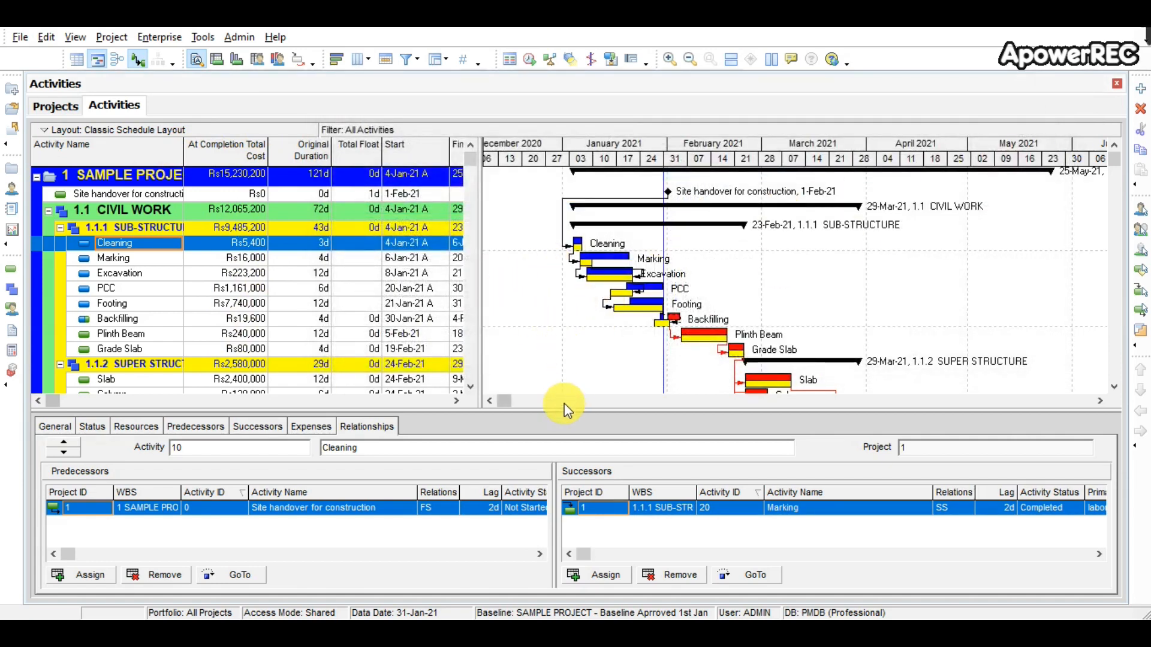
Select the Footing activity and show the Activity Table in the bottom layout.
{"action": "left_click", "coordinate": [114, 303]}
{"action": "left_click", "coordinate": [75, 37]}
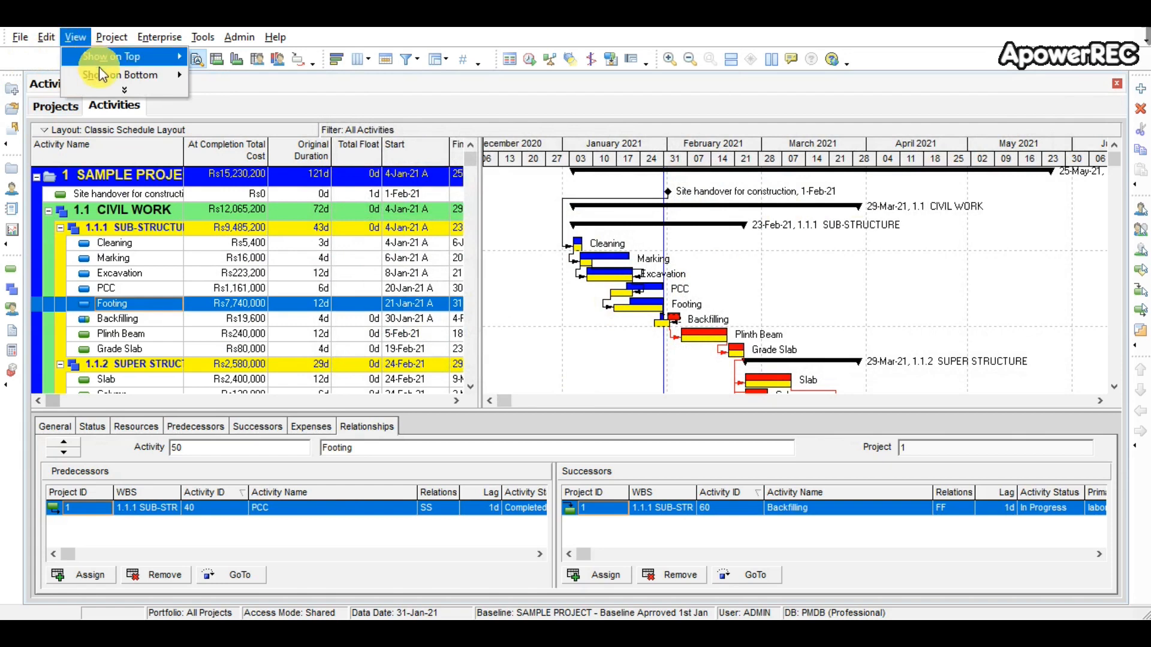
{"action": "mouse_move", "coordinate": [114, 77]}
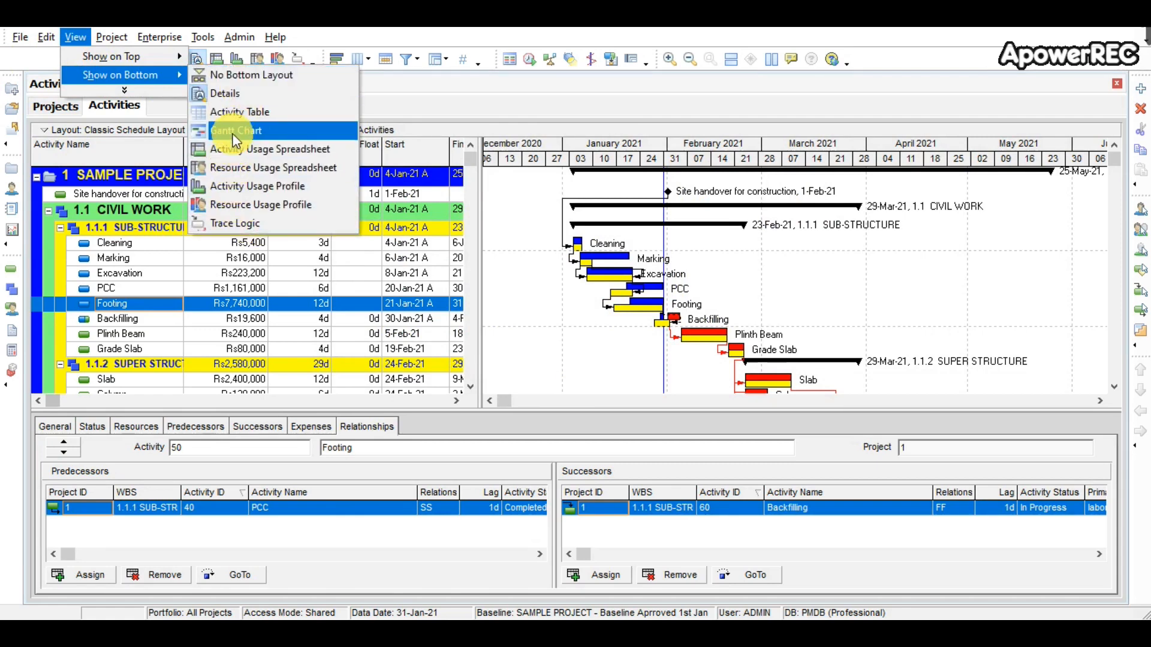
{"action": "left_click", "coordinate": [234, 115]}
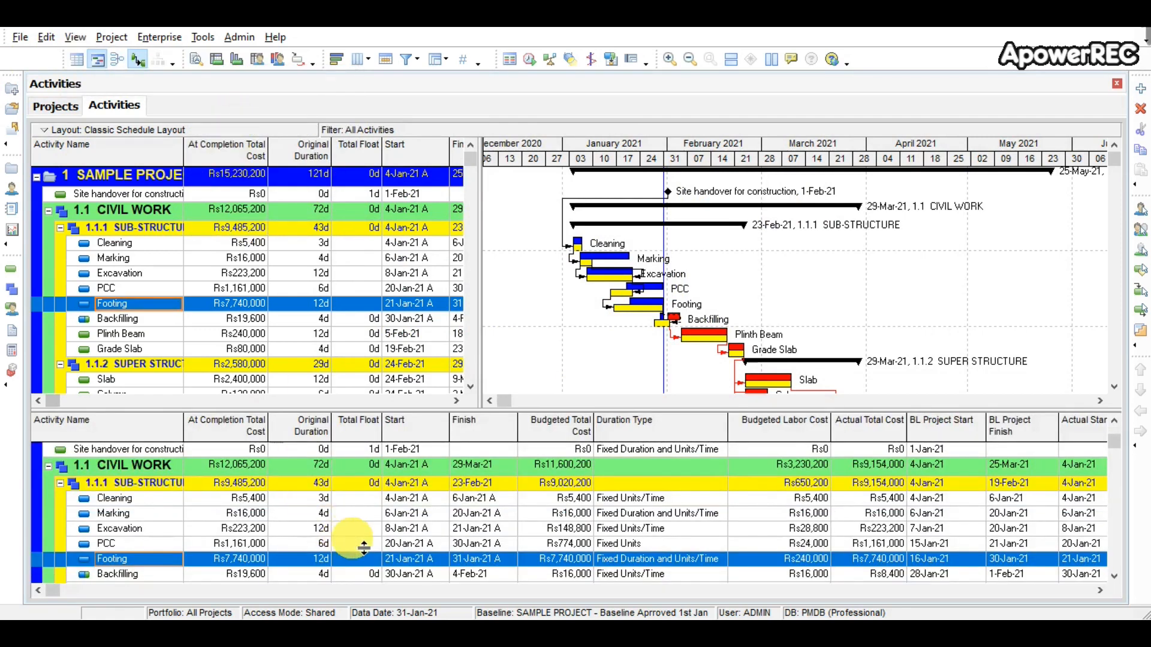
Show the Gantt Chart in the top layout.
{"action": "left_click", "coordinate": [106, 38]}
{"action": "mouse_move", "coordinate": [75, 37]}
{"action": "mouse_move", "coordinate": [120, 55]}
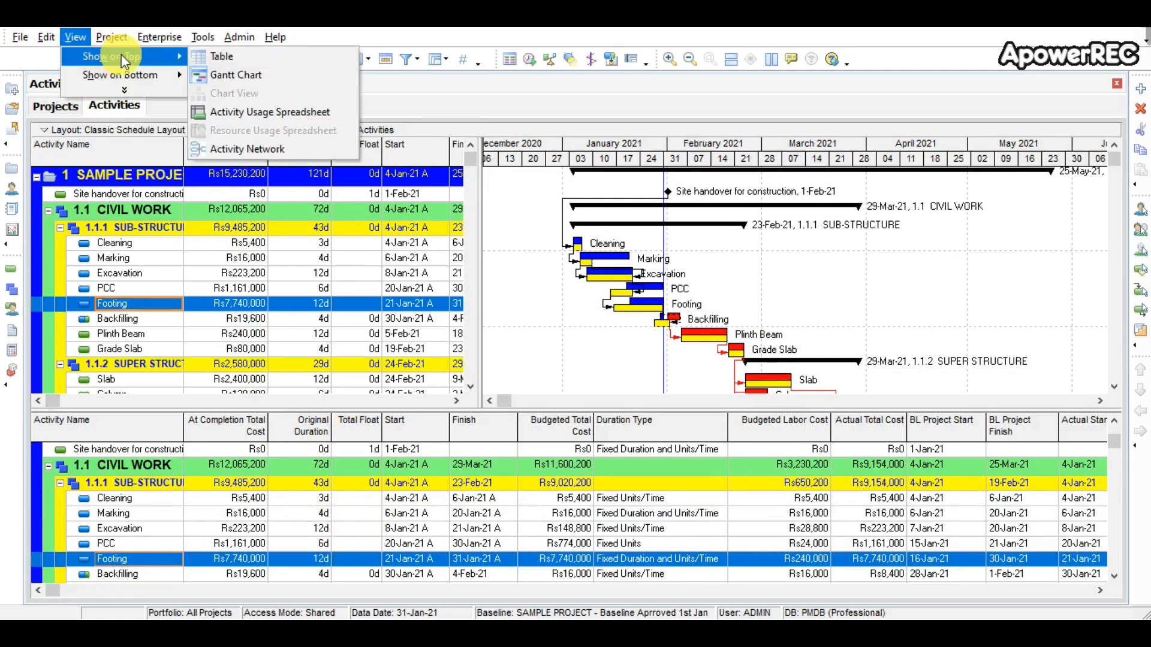
{"action": "left_click", "coordinate": [210, 75]}
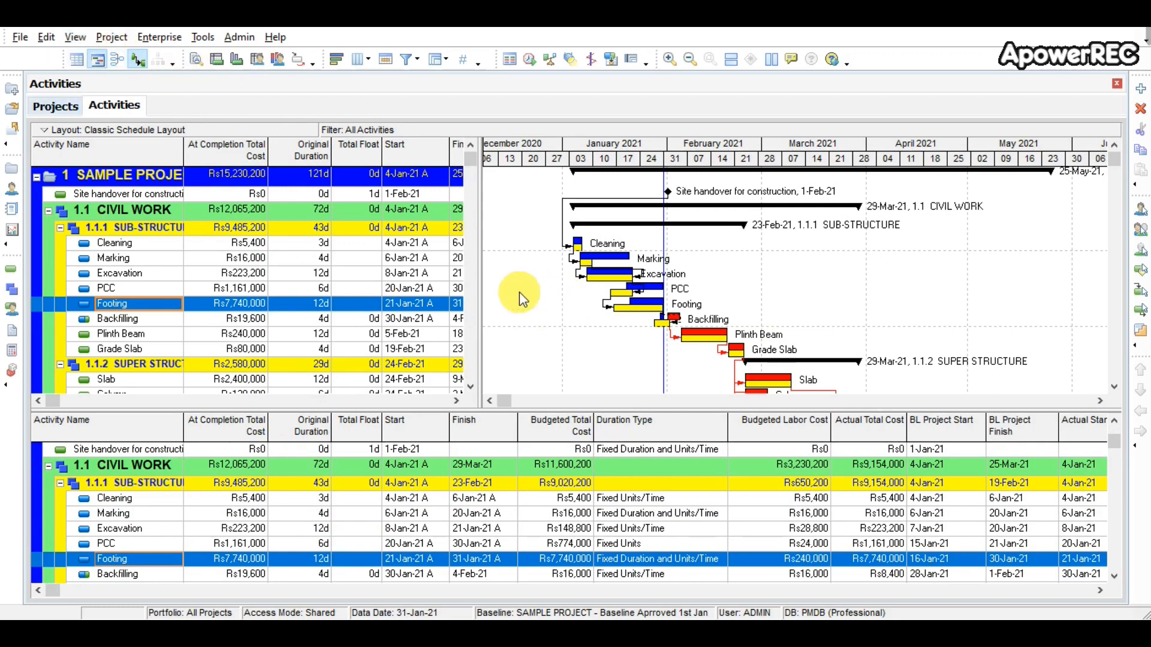
{"action": "left_click", "coordinate": [73, 37]}
{"action": "mouse_move", "coordinate": [147, 57]}
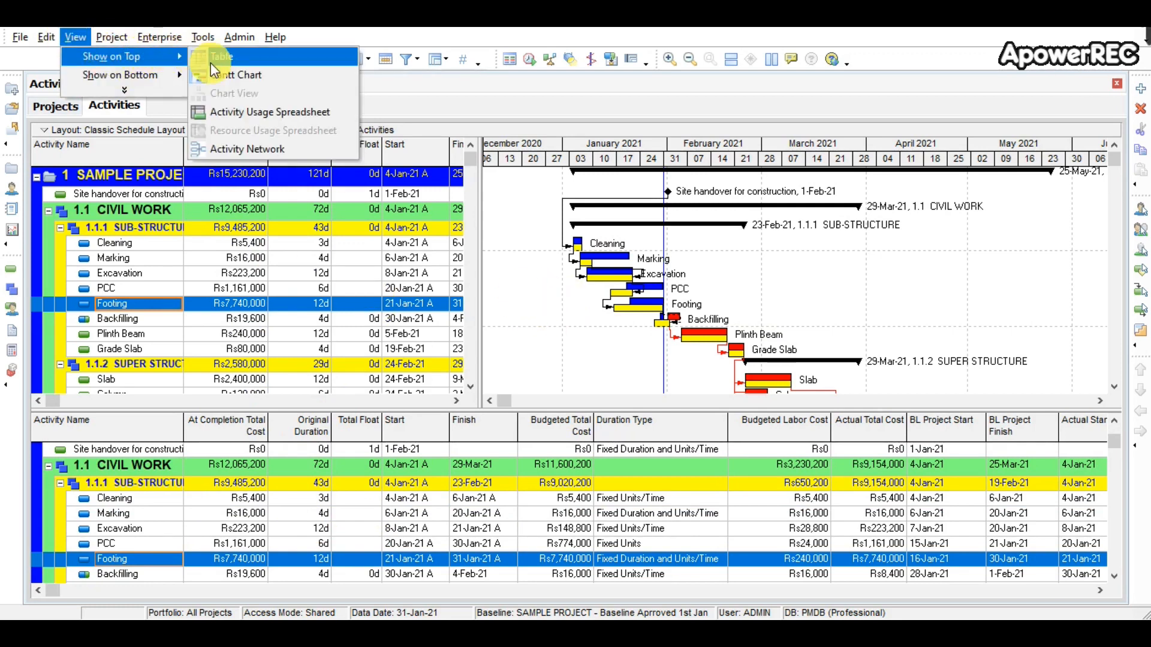
{"action": "left_click", "coordinate": [216, 78]}
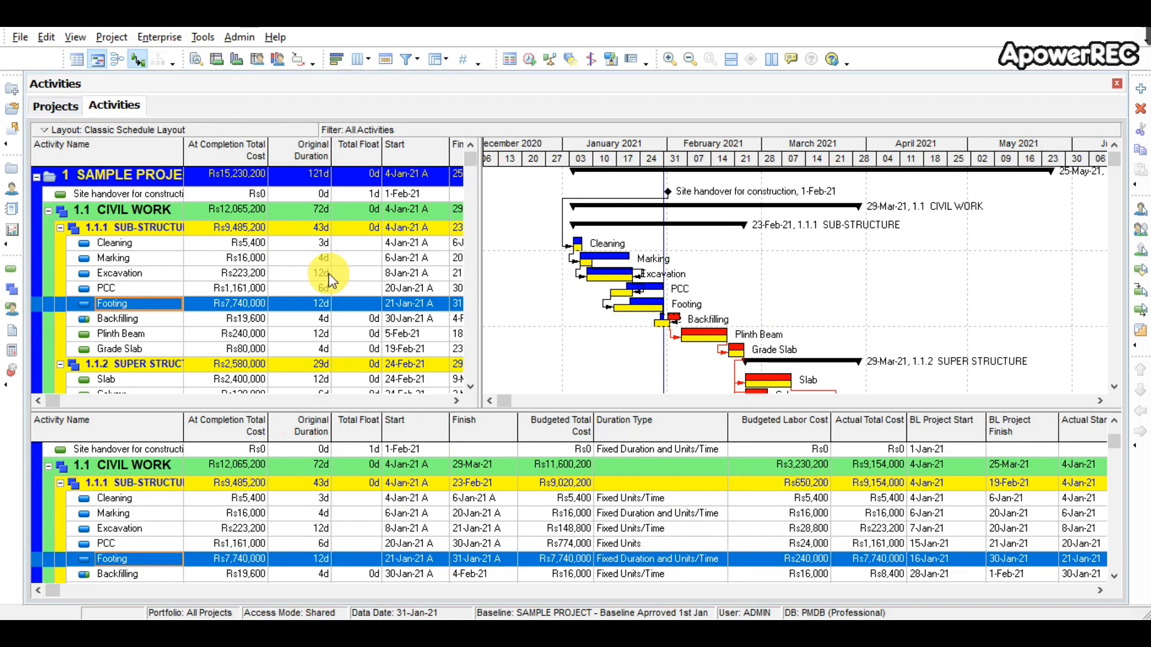
Show the Table in the top layout and the Gantt Chart in the bottom layout.
{"action": "left_click", "coordinate": [76, 38]}
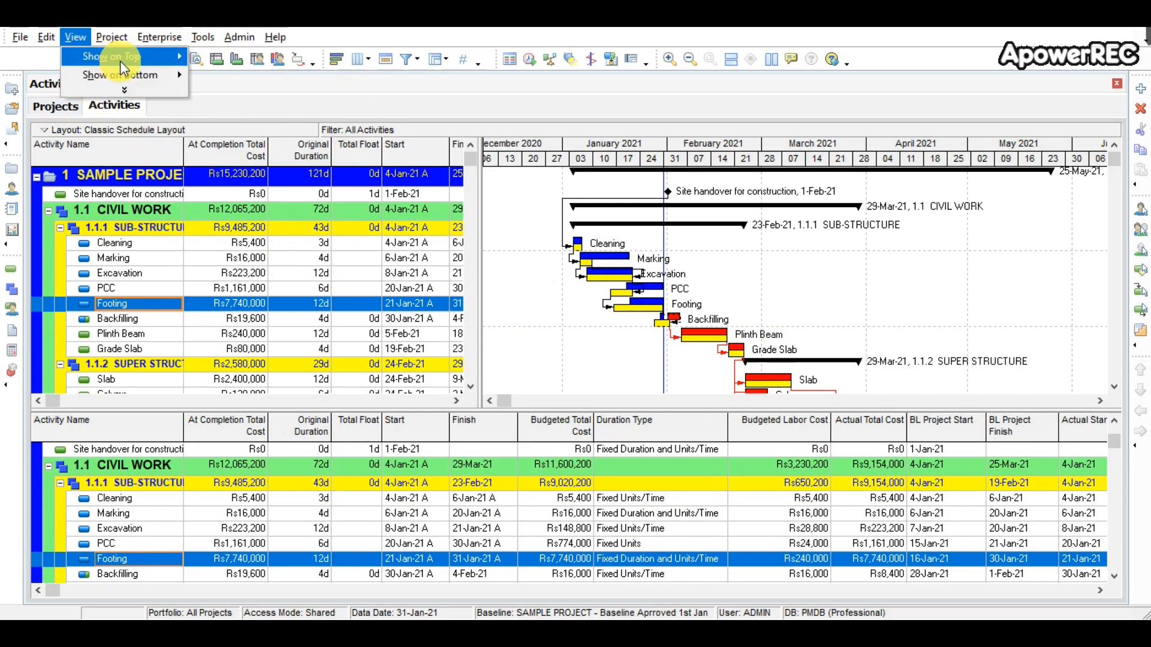
{"action": "mouse_move", "coordinate": [124, 68]}
{"action": "left_click", "coordinate": [220, 56]}
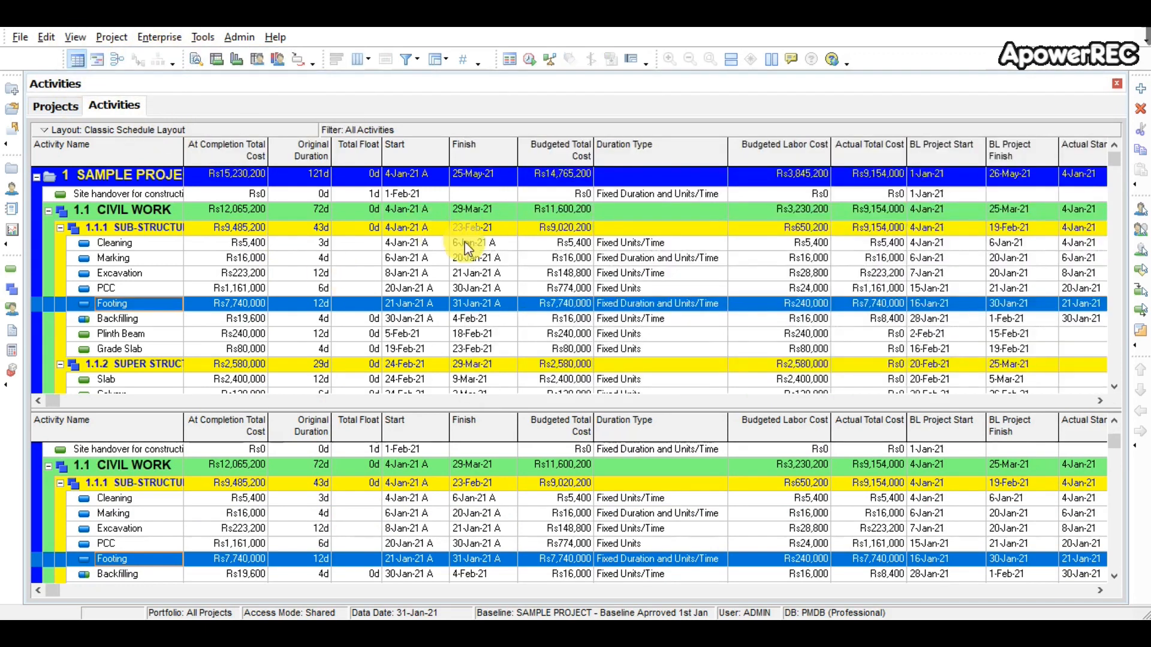
{"action": "left_click", "coordinate": [77, 38]}
{"action": "mouse_move", "coordinate": [127, 75]}
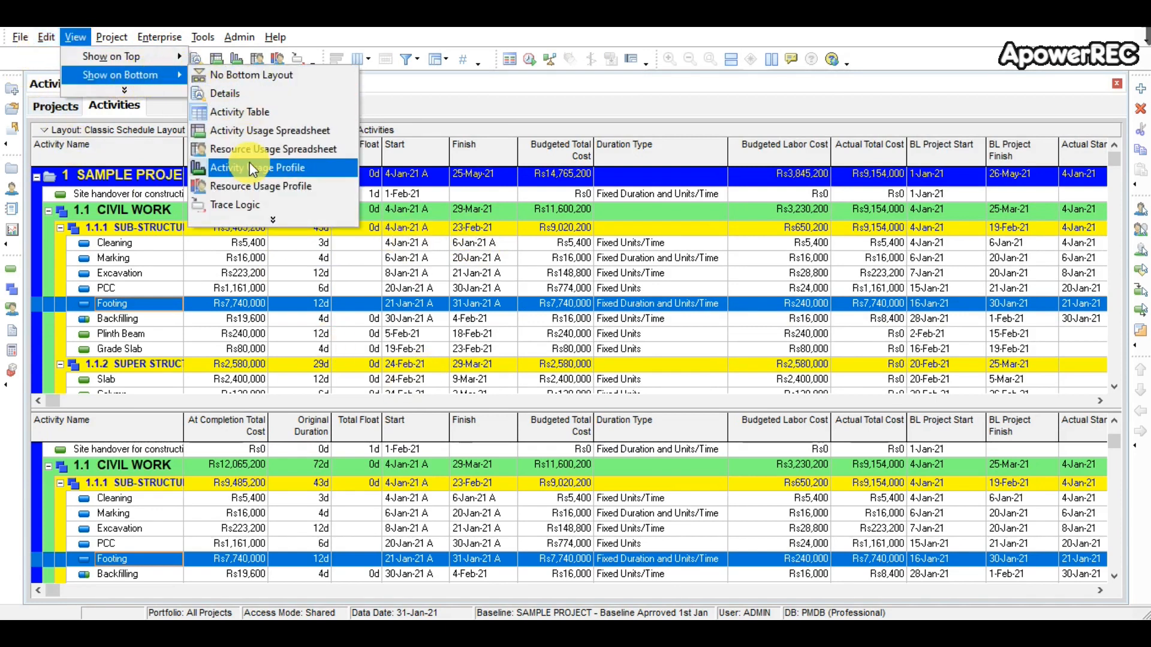
{"action": "left_click", "coordinate": [258, 220]}
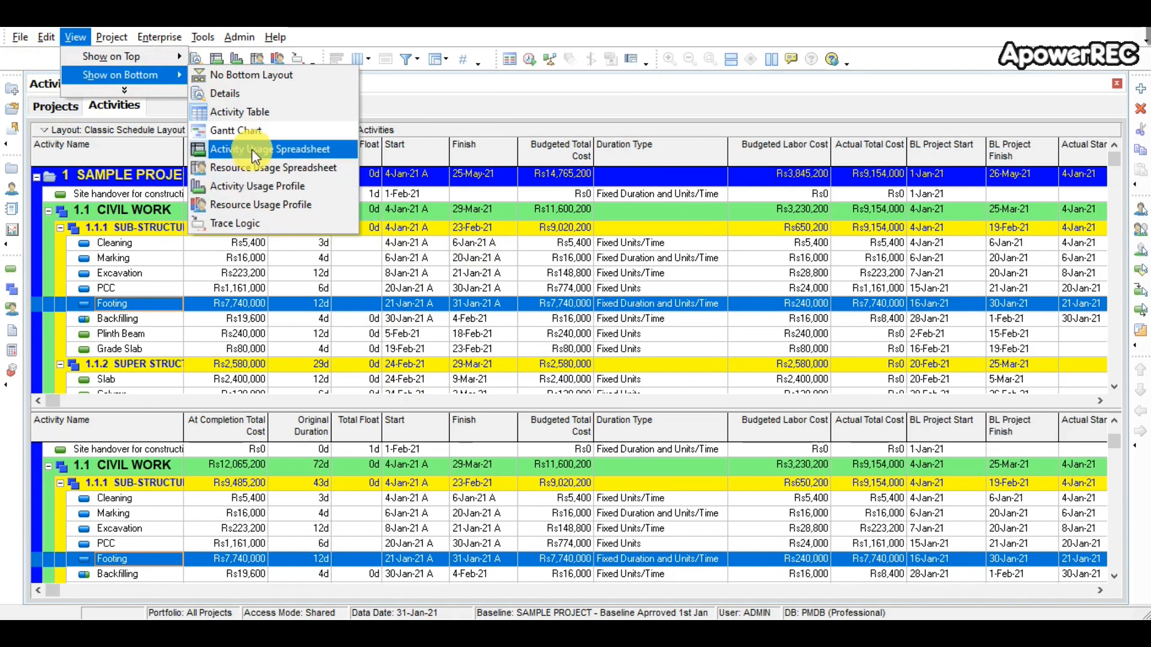
{"action": "left_click", "coordinate": [251, 131]}
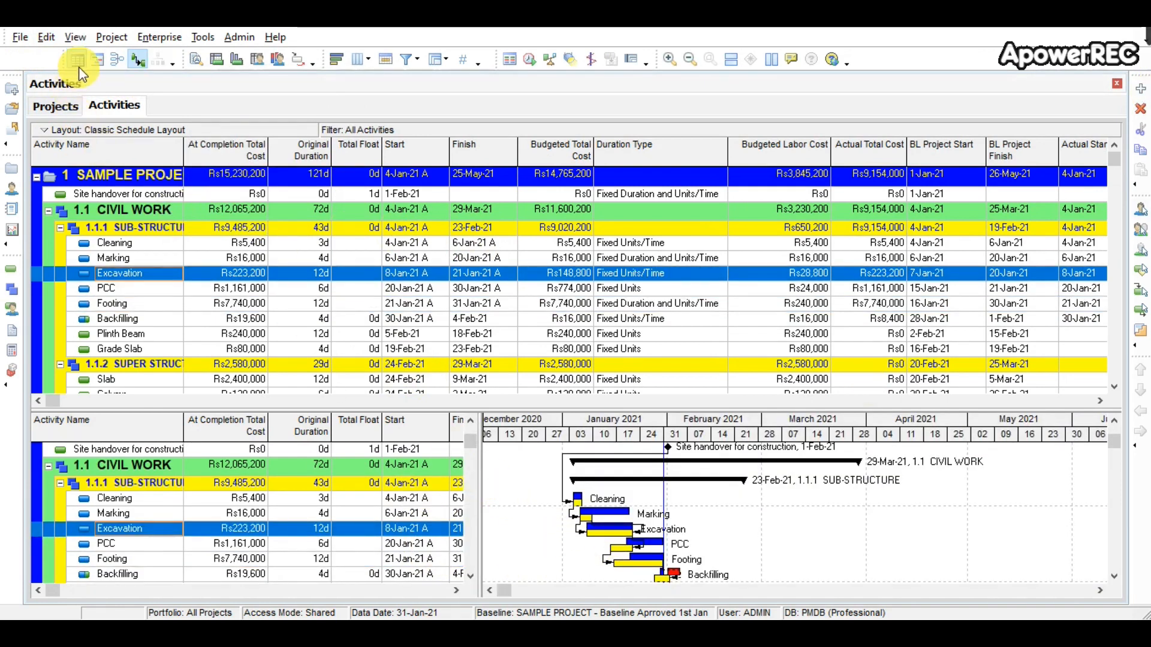
Show the Resource Usage Profile in the bottom layout and enlarge the bottom area by raising the divider.
{"action": "left_click", "coordinate": [75, 38]}
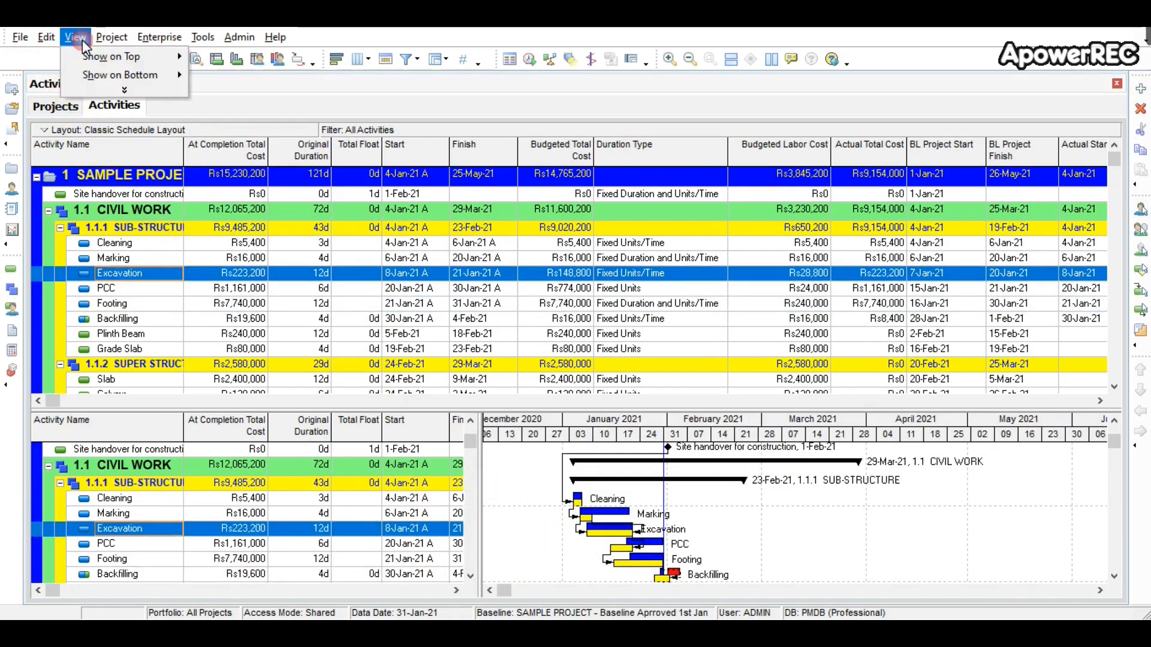
{"action": "mouse_move", "coordinate": [97, 73]}
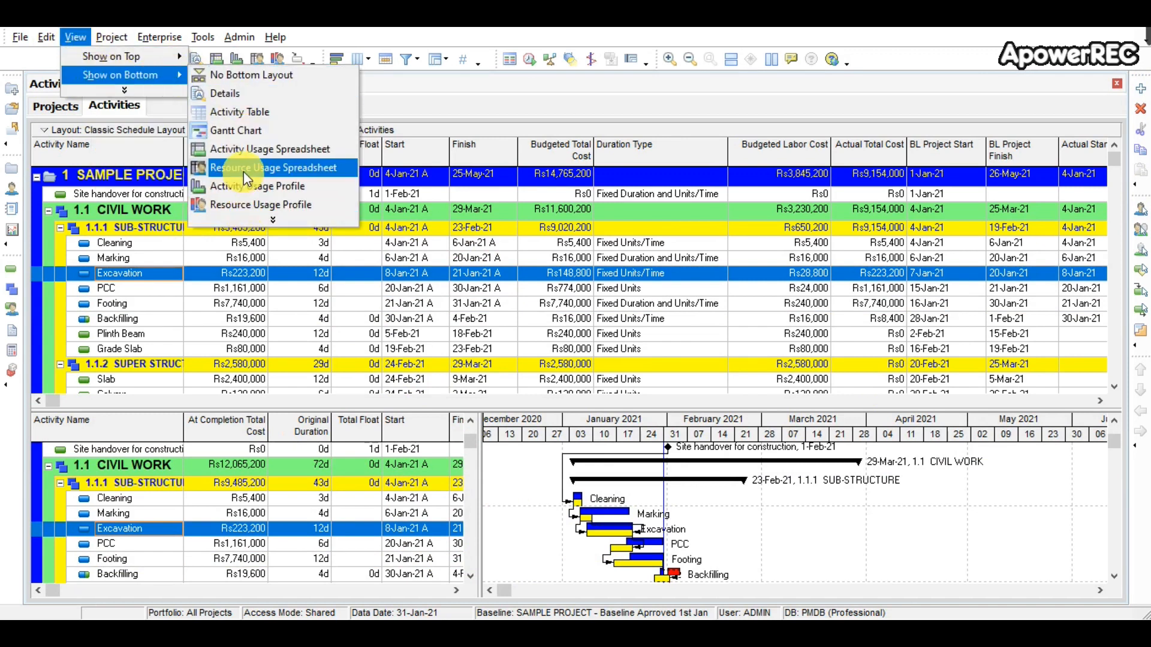
{"action": "left_click", "coordinate": [243, 206]}
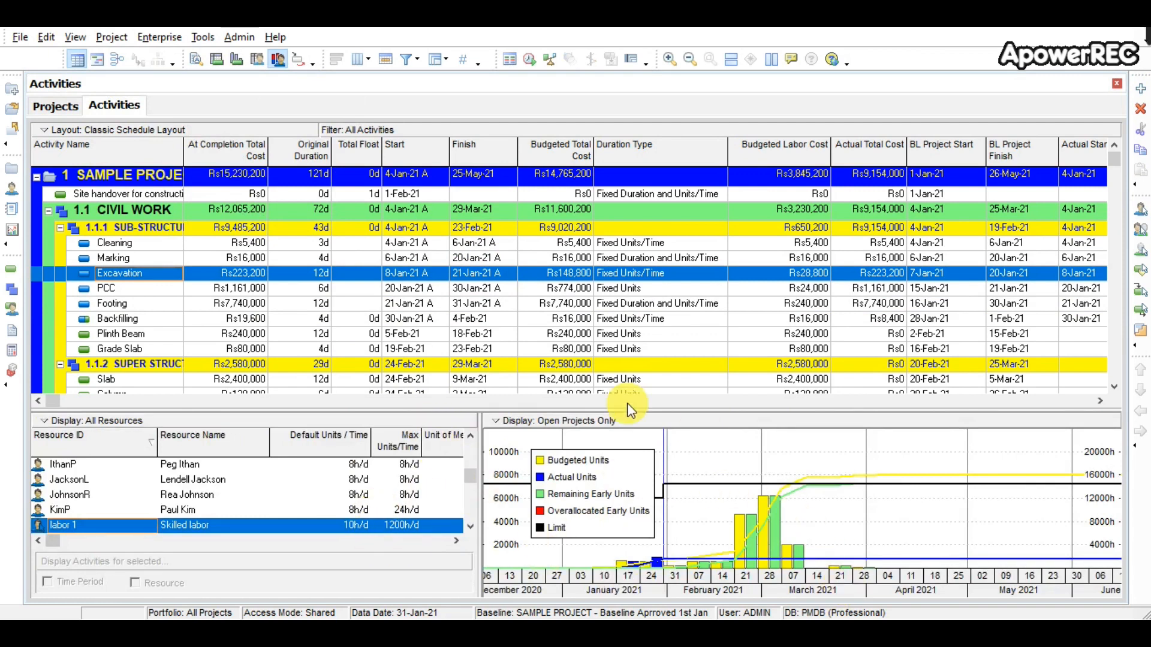
{"action": "left_click_drag", "start_coordinate": [530, 417], "coordinate": [515, 373]}
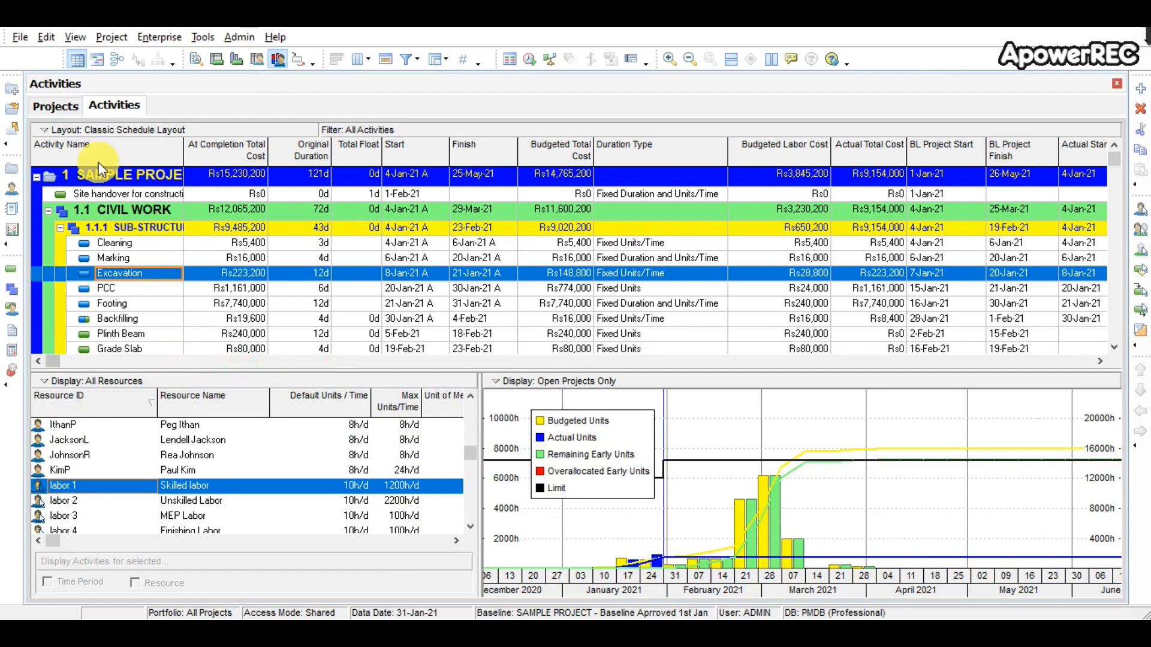
Show the activity Details in the bottom layout and the Gantt Chart in the top layout.
{"action": "left_click", "coordinate": [75, 37]}
{"action": "mouse_move", "coordinate": [165, 72]}
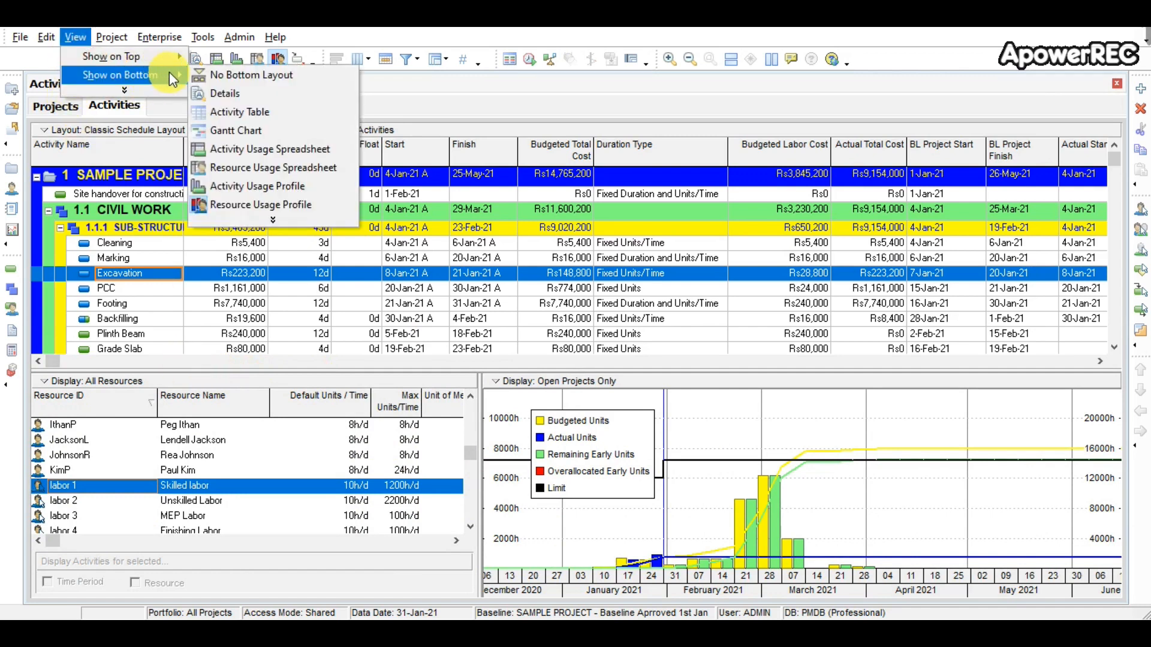
{"action": "left_click", "coordinate": [213, 92]}
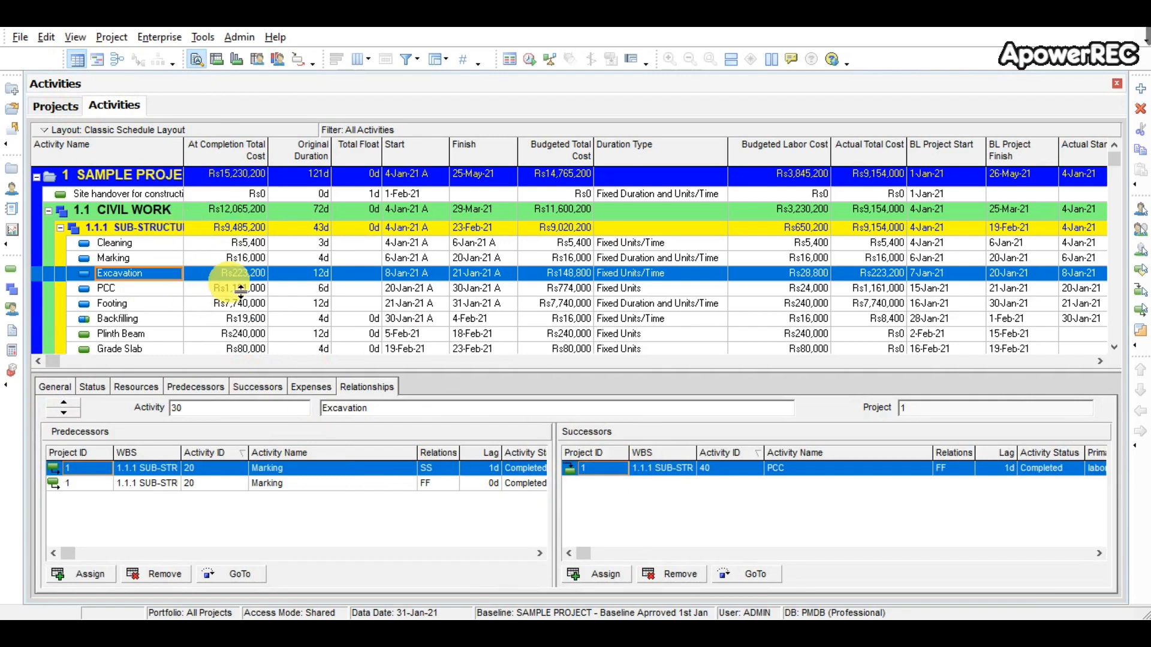
{"action": "left_click", "coordinate": [77, 37]}
{"action": "mouse_move", "coordinate": [109, 55]}
{"action": "left_click", "coordinate": [205, 75]}
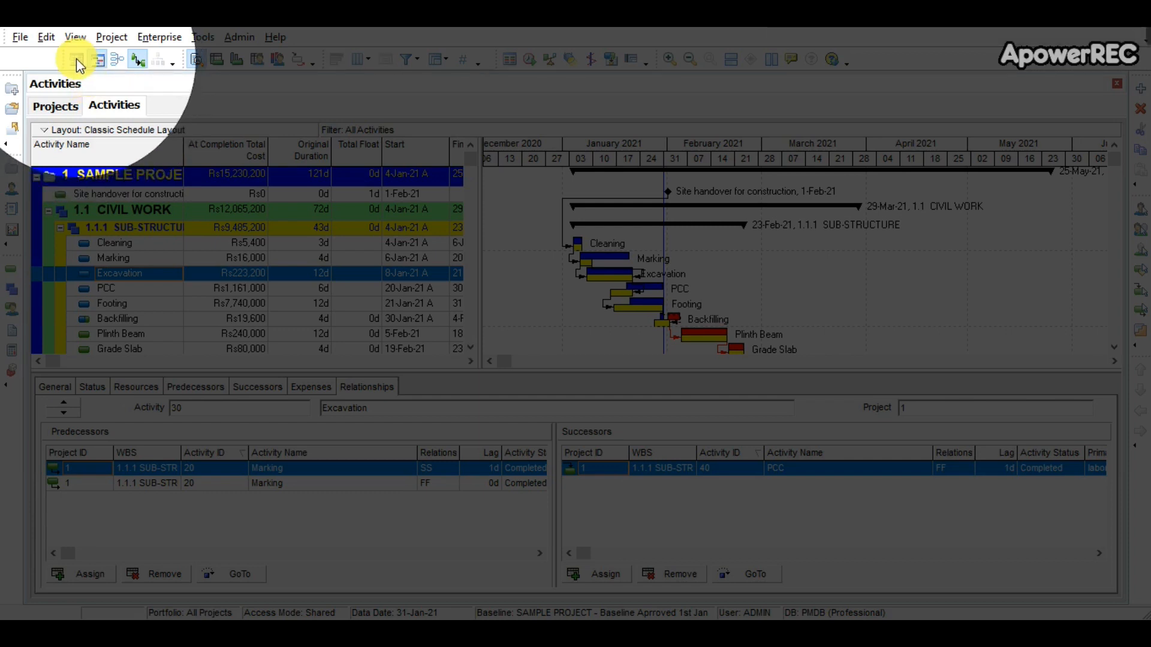
Cycle the top layout through the Table, Gantt Chart and Activity Network views, ending on the Gantt Chart.
{"action": "left_click", "coordinate": [76, 60]}
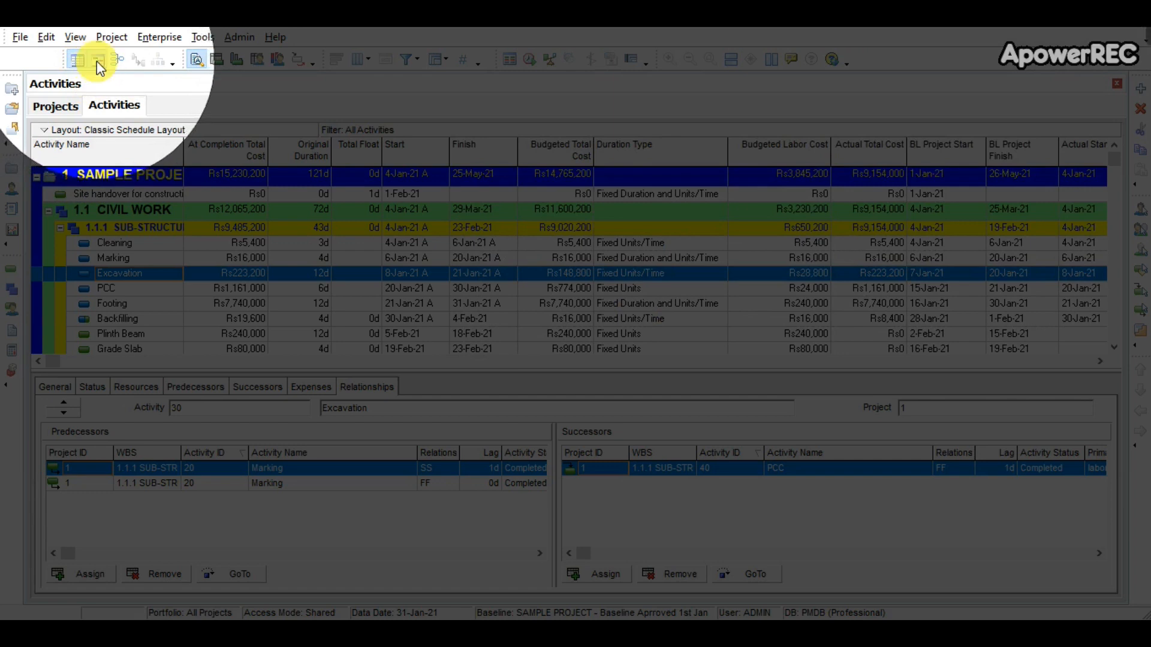
{"action": "left_click", "coordinate": [96, 61]}
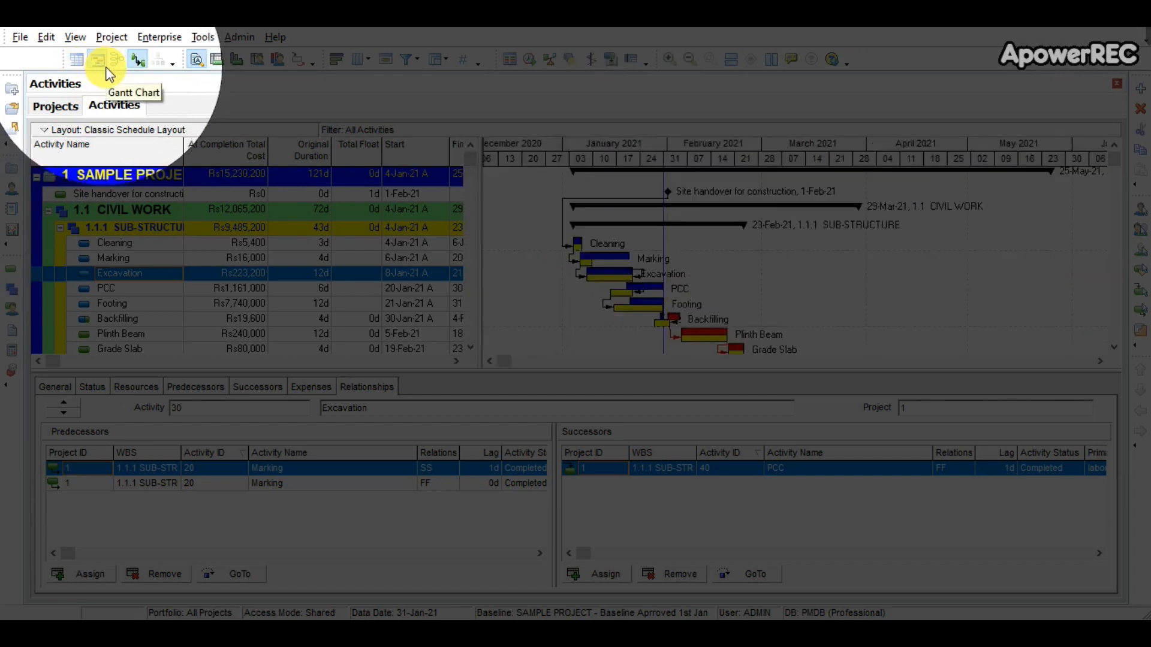
{"action": "left_click", "coordinate": [118, 62]}
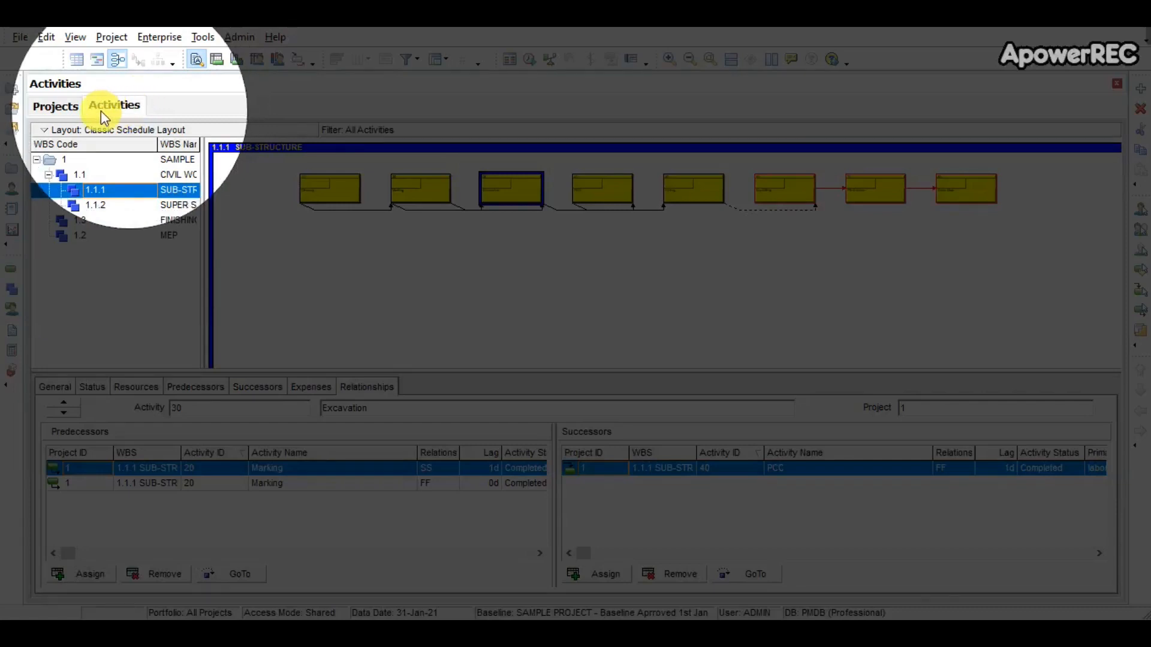
{"action": "left_click", "coordinate": [80, 59]}
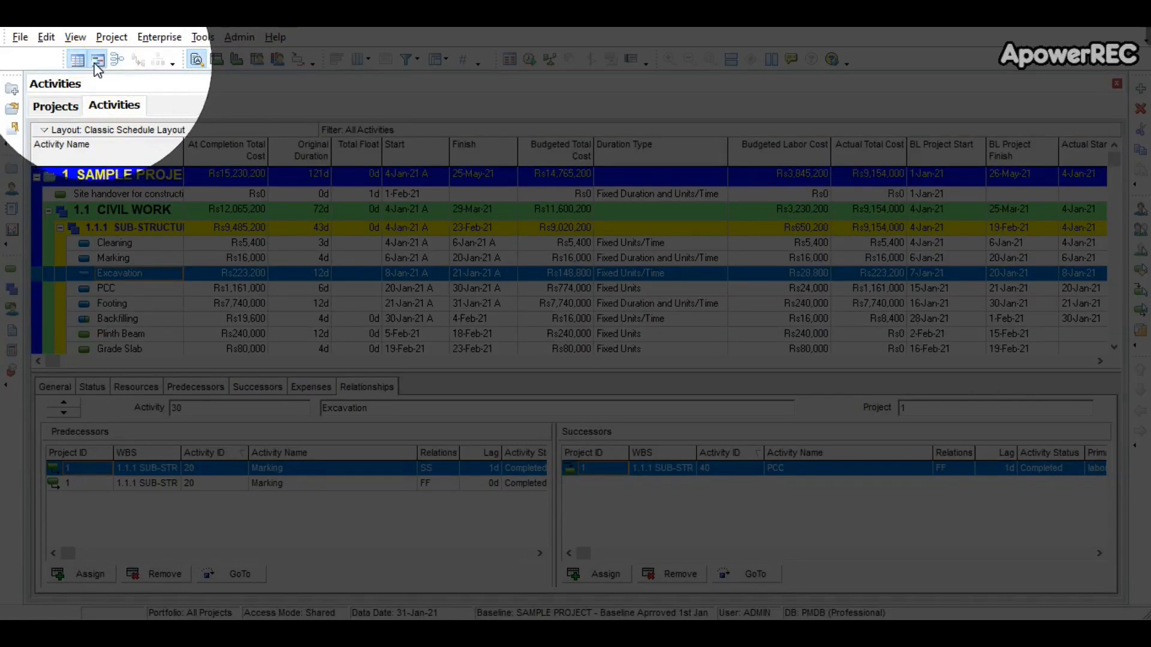
{"action": "left_click", "coordinate": [96, 62]}
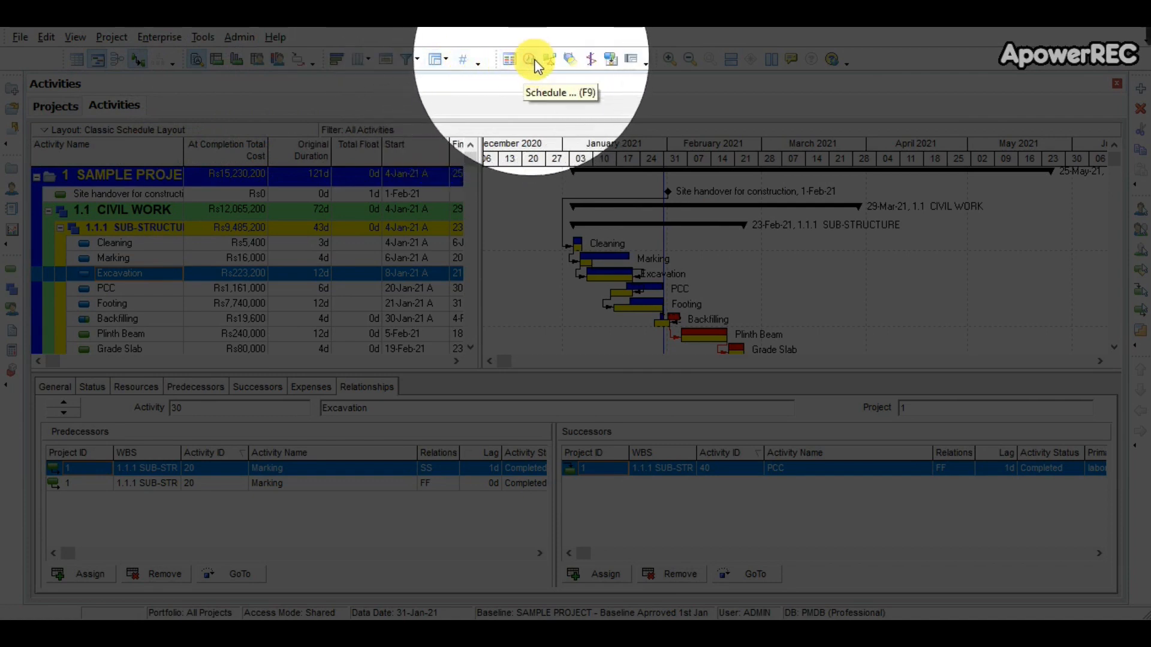
Turn the Progress Spotlight on and off, and view the Gantt timescale at day level before returning to weeks.
{"action": "left_click", "coordinate": [569, 61]}
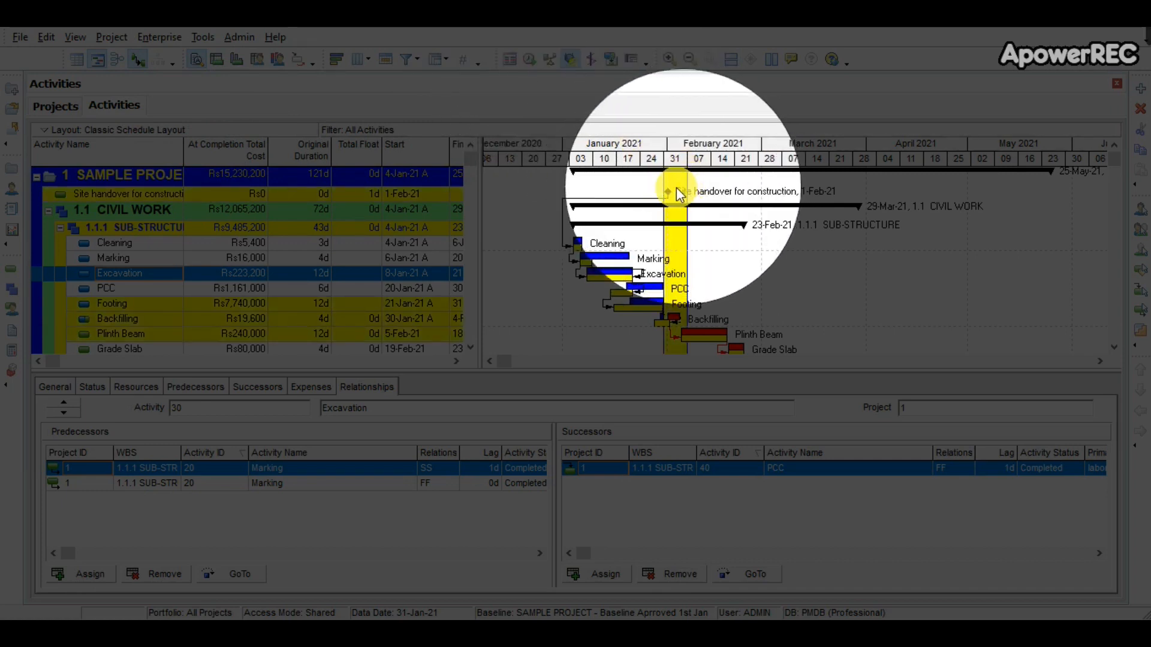
{"action": "left_click", "coordinate": [571, 66]}
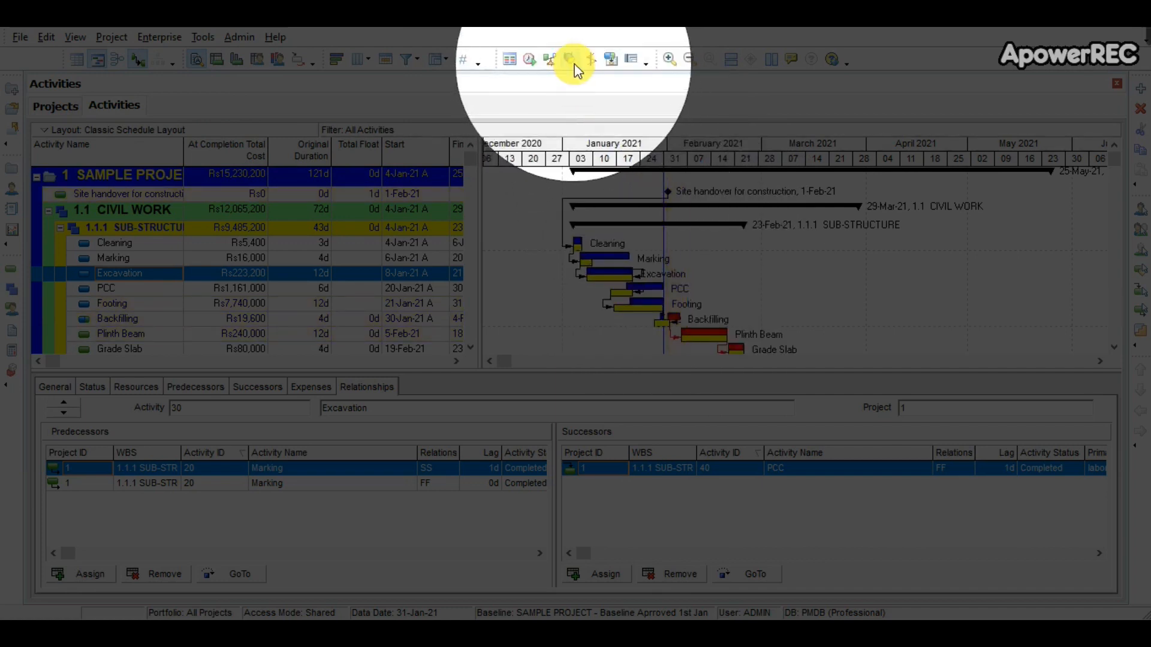
{"action": "left_click", "coordinate": [669, 59]}
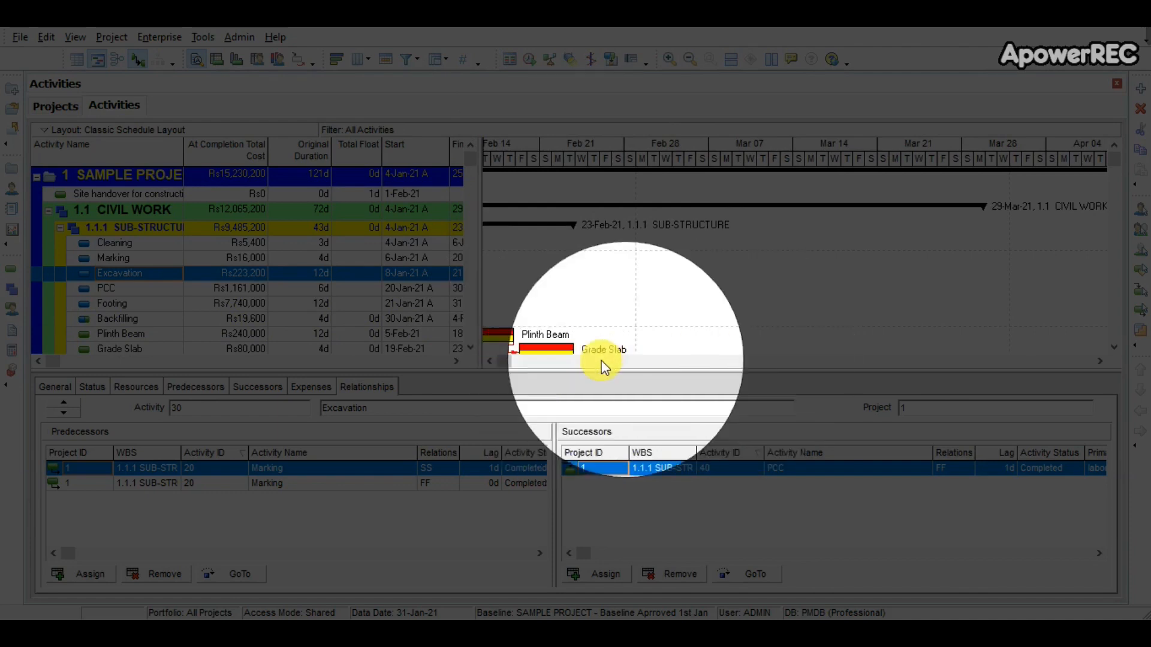
{"action": "left_click_drag", "start_coordinate": [502, 361], "coordinate": [498, 360]}
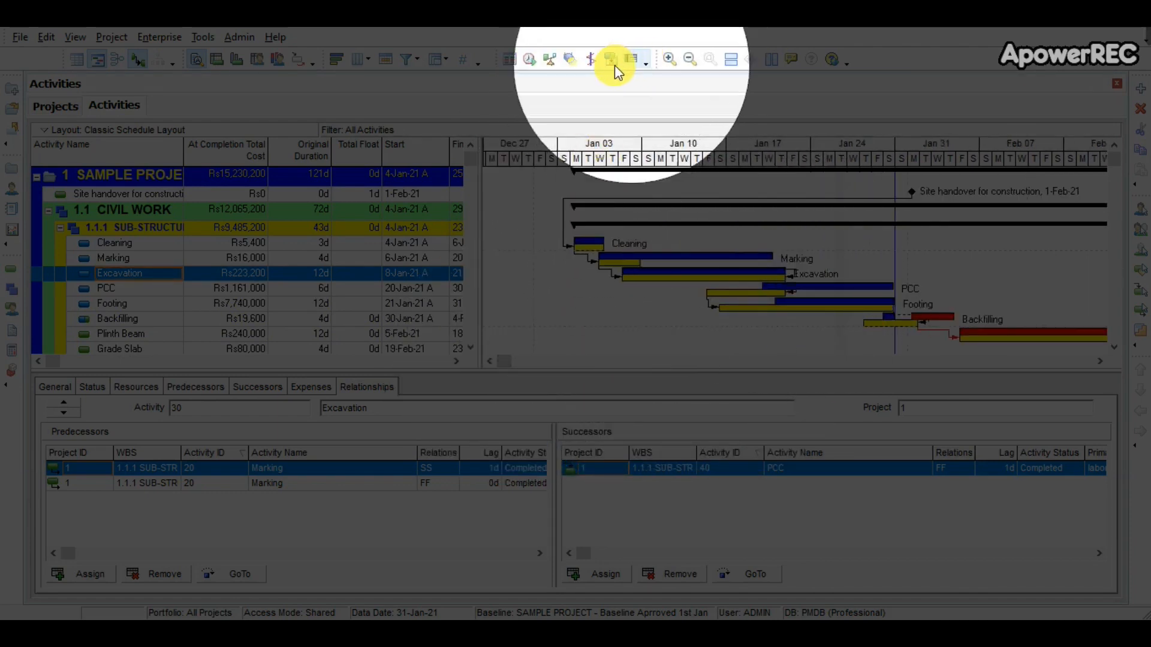
{"action": "left_click", "coordinate": [690, 59]}
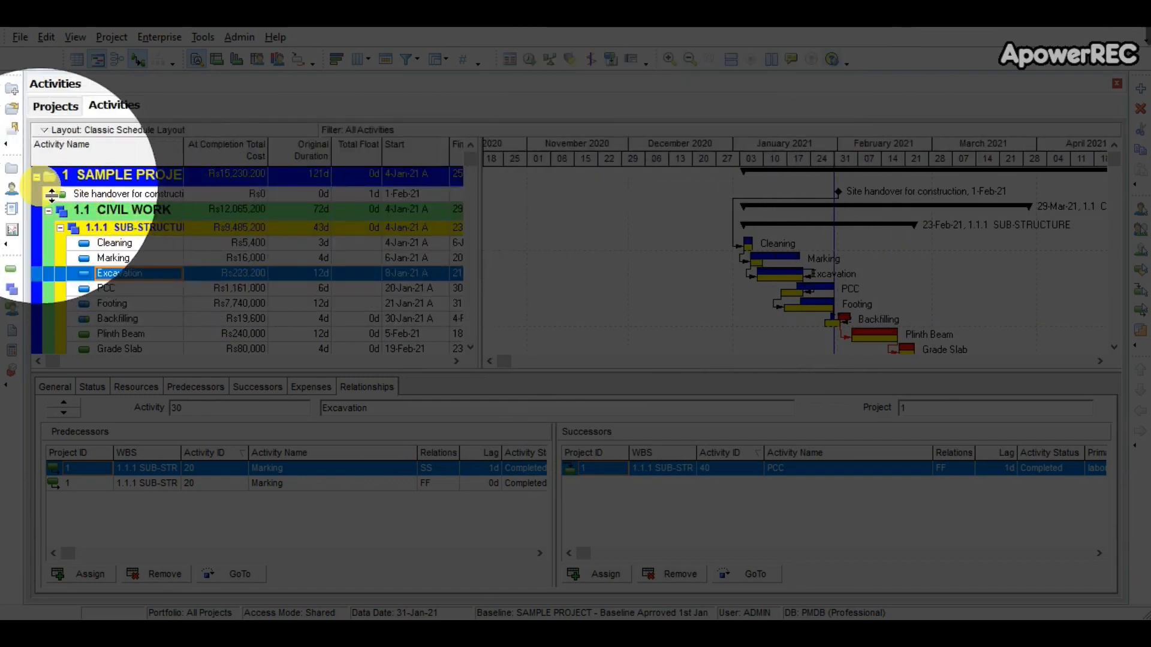
View the resource and role rate types in the Admin Preferences and close the dialog.
{"action": "left_click", "coordinate": [118, 259]}
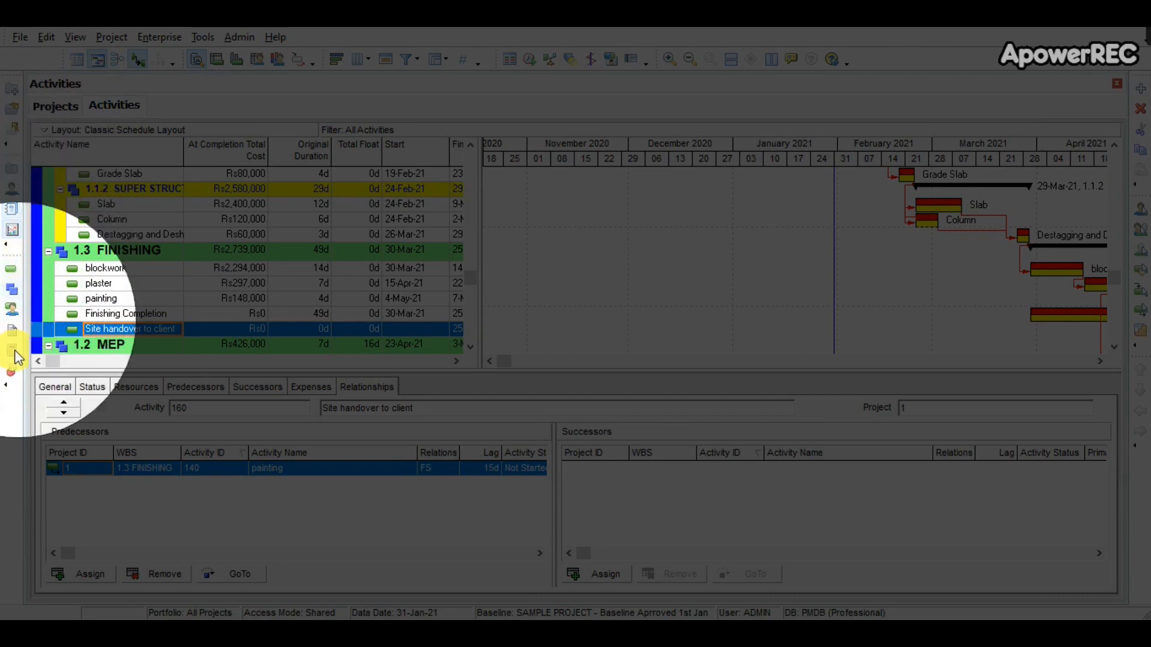
{"action": "left_click", "coordinate": [240, 37]}
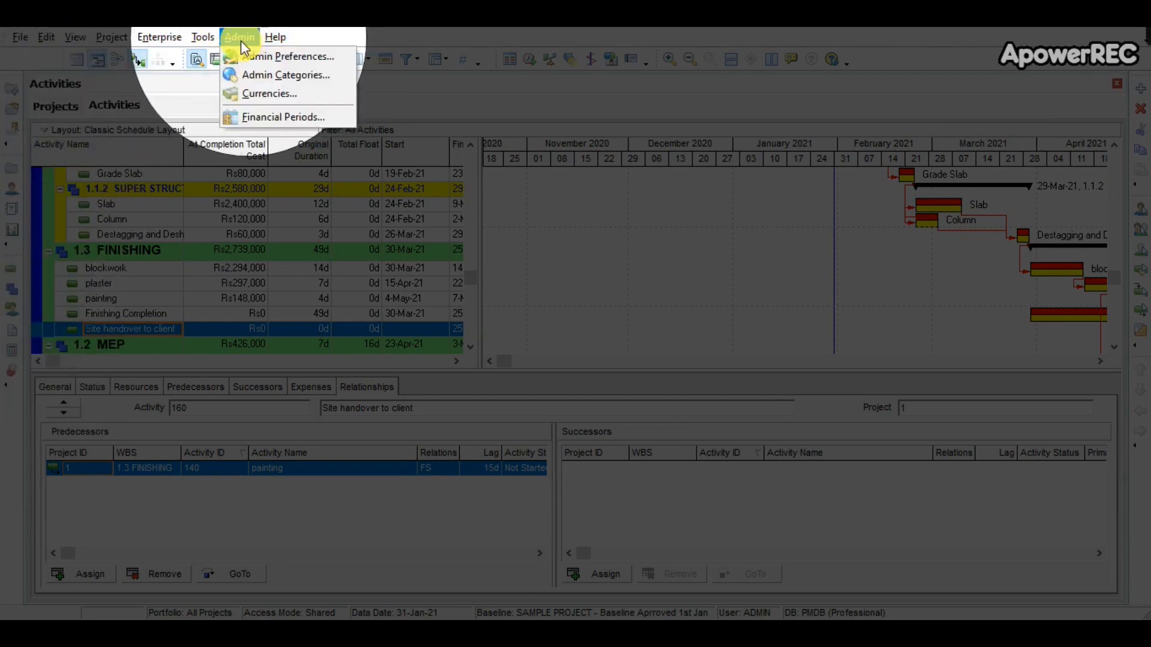
{"action": "left_click", "coordinate": [261, 56]}
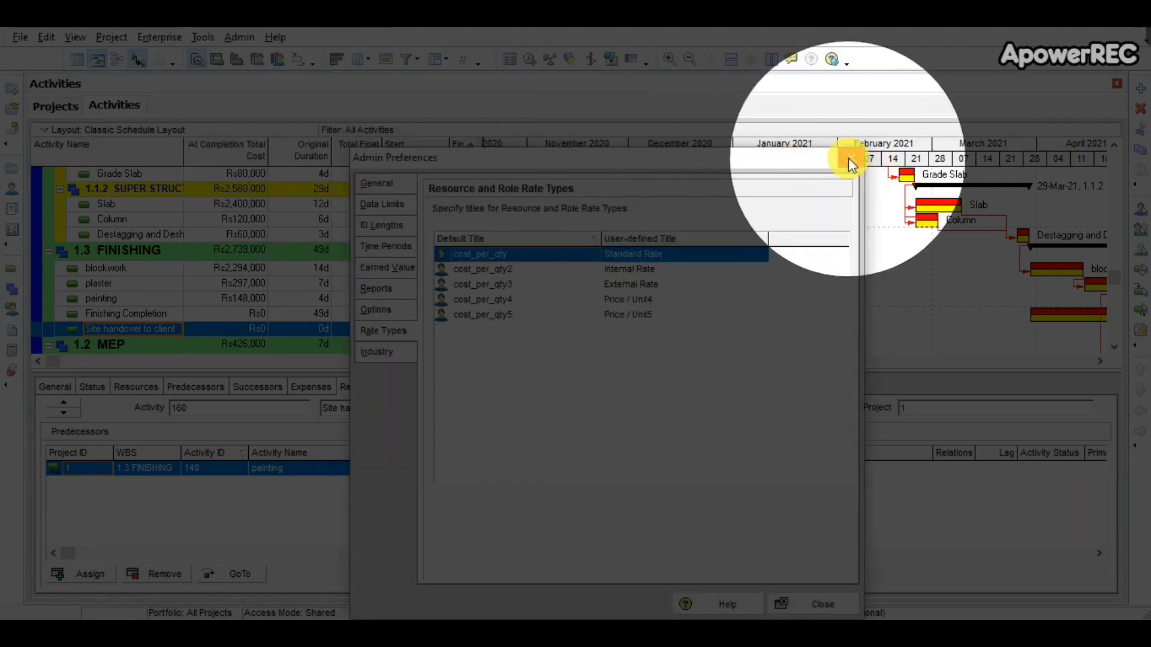
{"action": "left_click", "coordinate": [850, 158]}
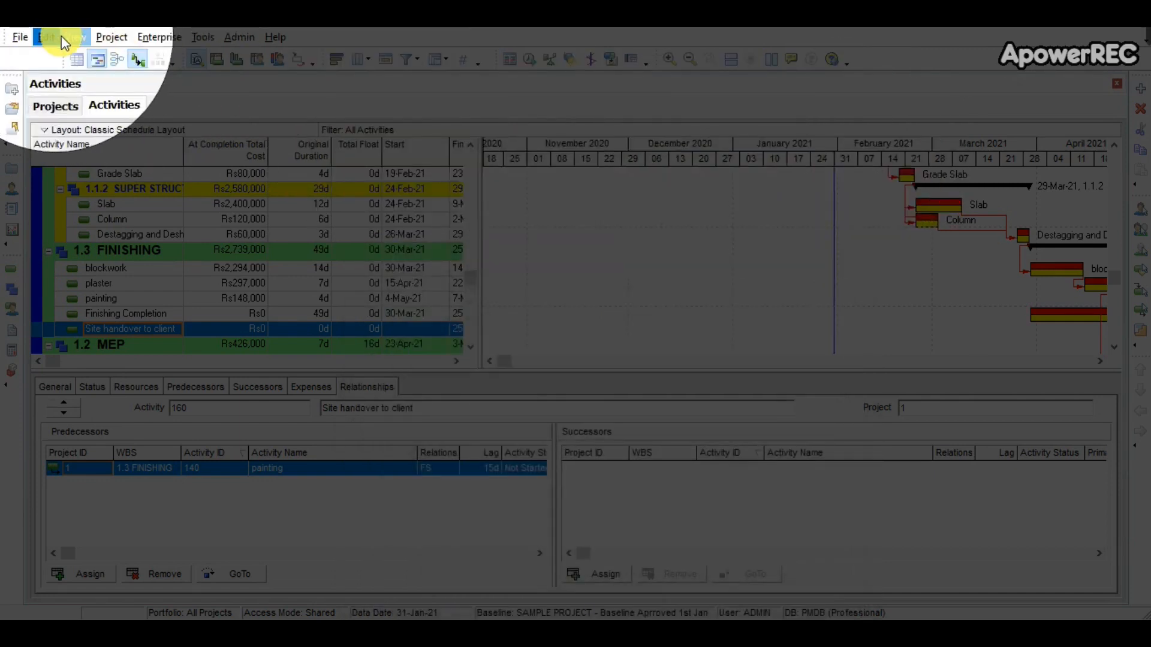
View the Time Units settings in the User Preferences and close the dialog.
{"action": "left_click", "coordinate": [51, 37]}
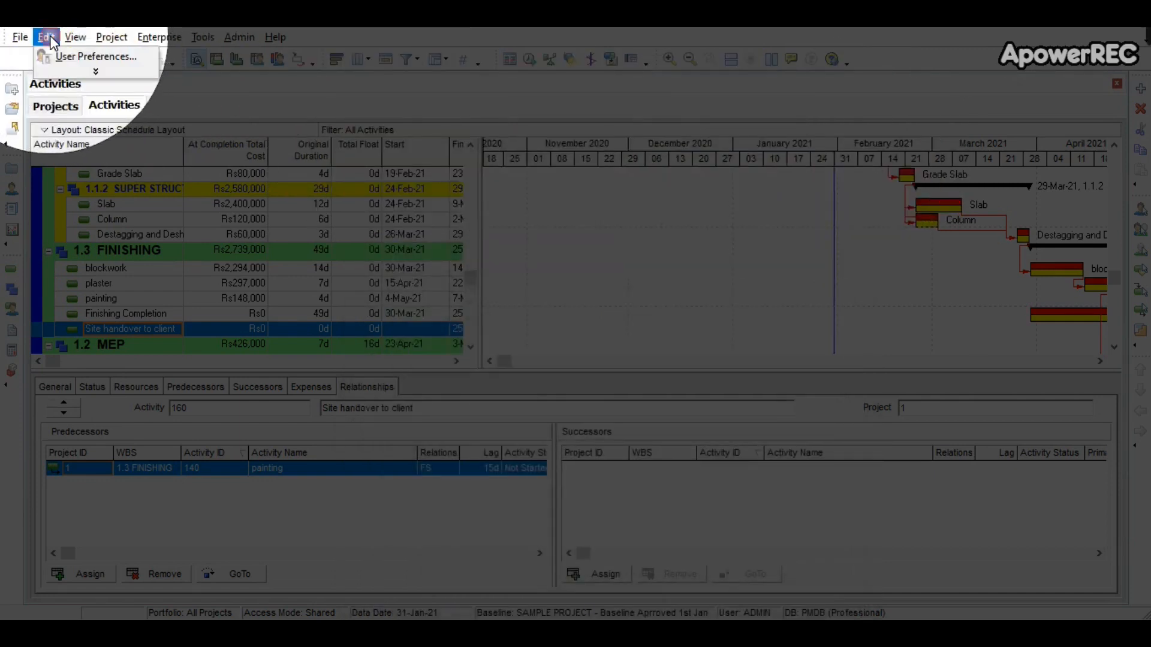
{"action": "left_click", "coordinate": [73, 59]}
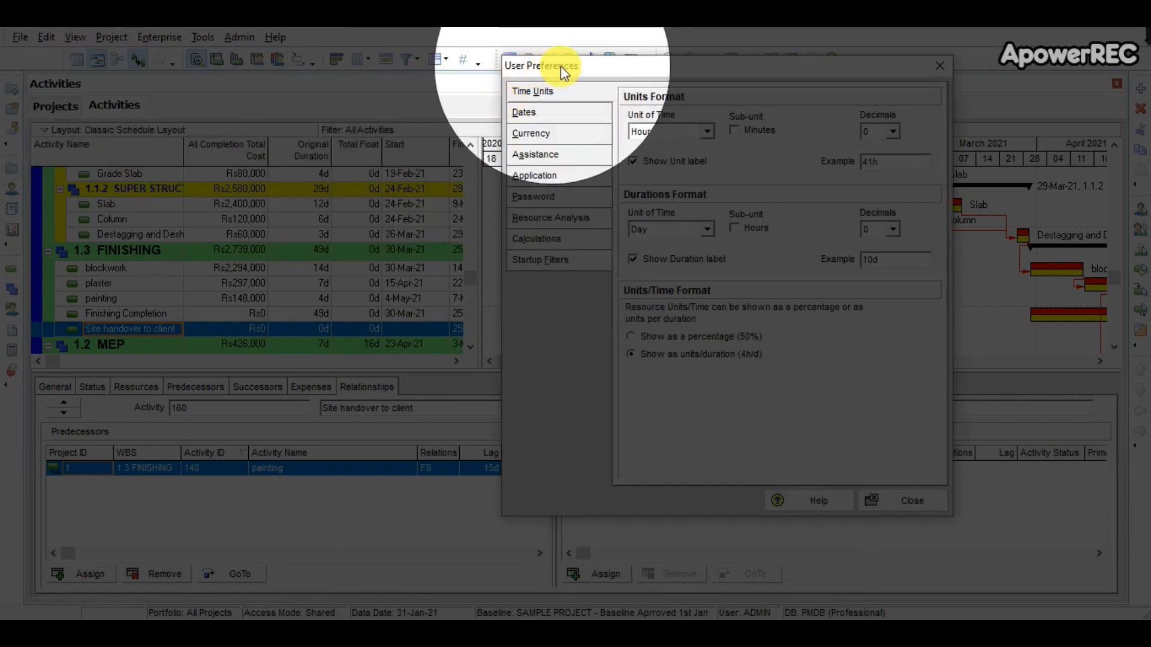
{"action": "left_click", "coordinate": [896, 497]}
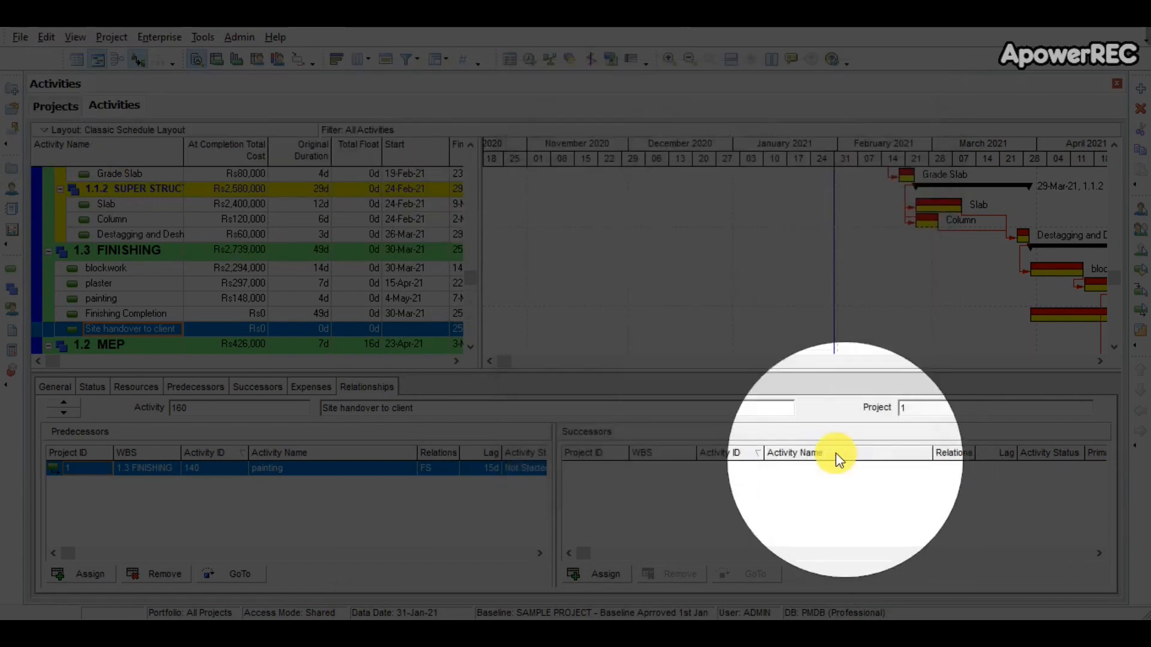
Open the enterprise Resources list.
{"action": "left_click", "coordinate": [148, 39]}
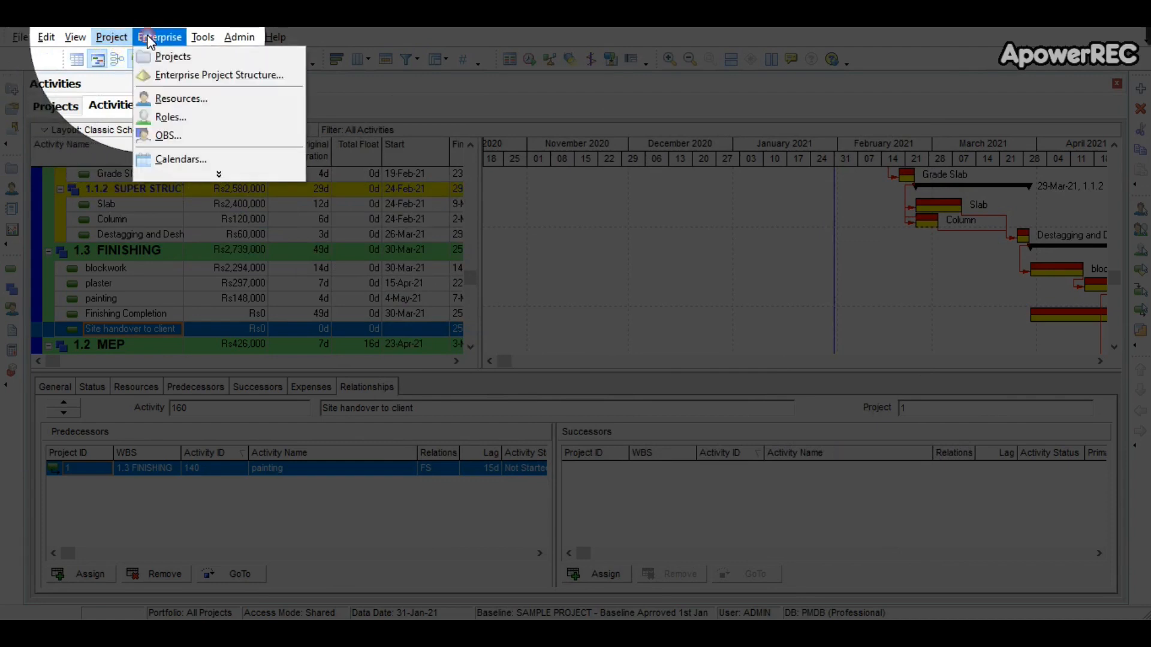
{"action": "left_click", "coordinate": [178, 98]}
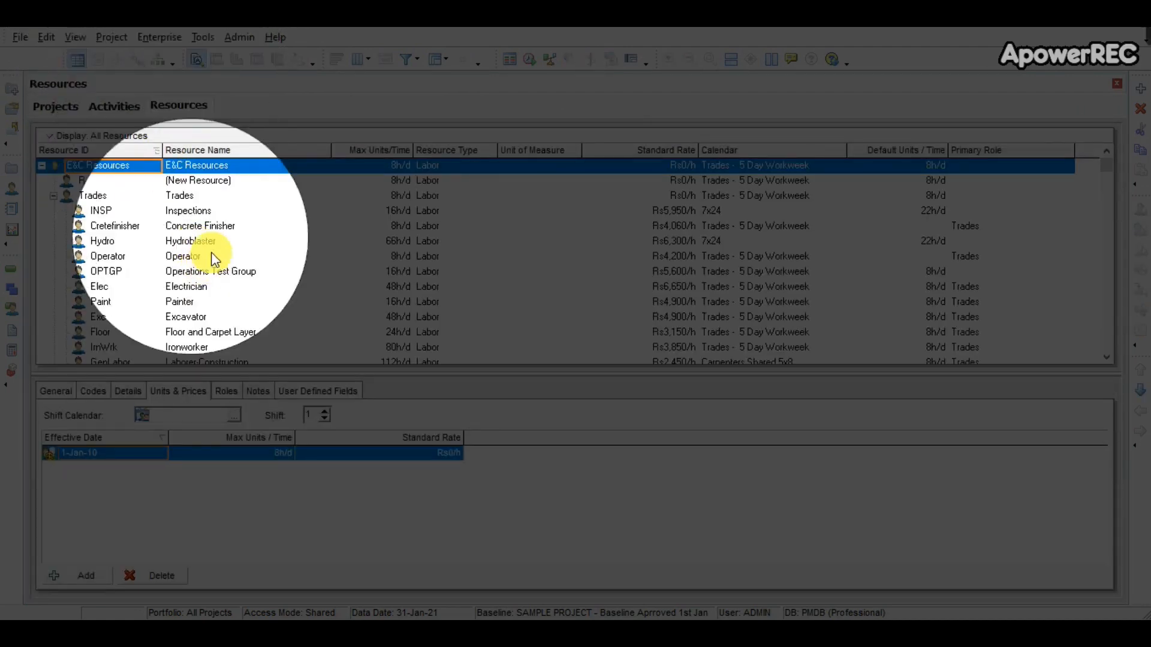
View the enterprise Organizational Breakdown Structure and the Roles dialog, closing each one.
{"action": "left_click", "coordinate": [153, 37]}
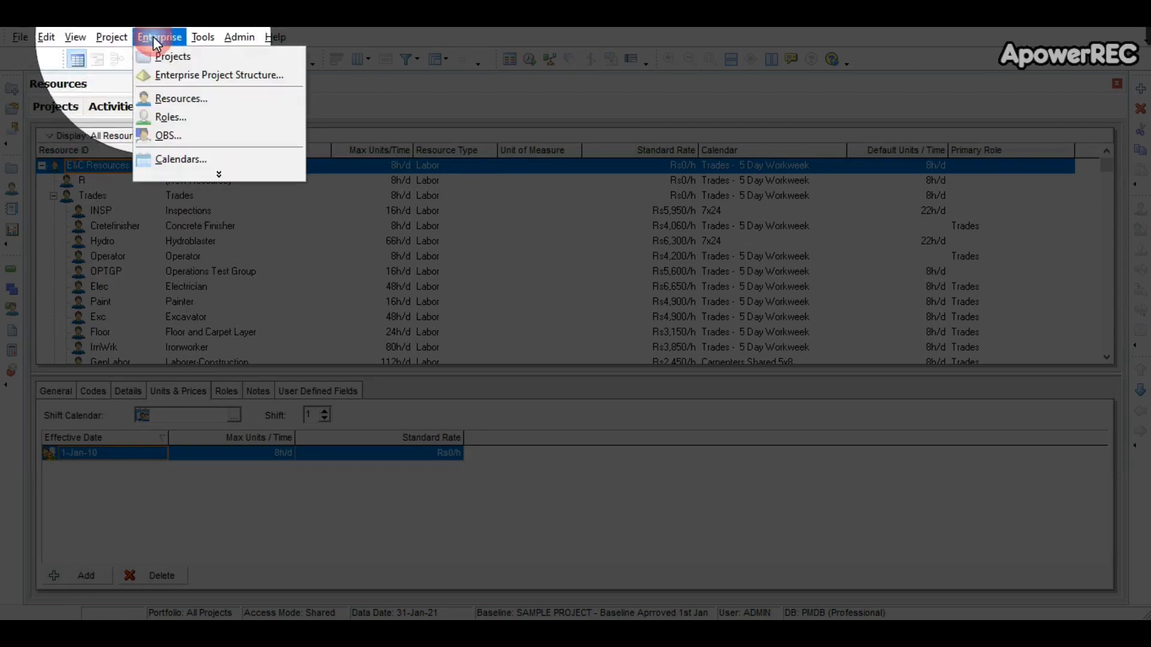
{"action": "left_click", "coordinate": [175, 135]}
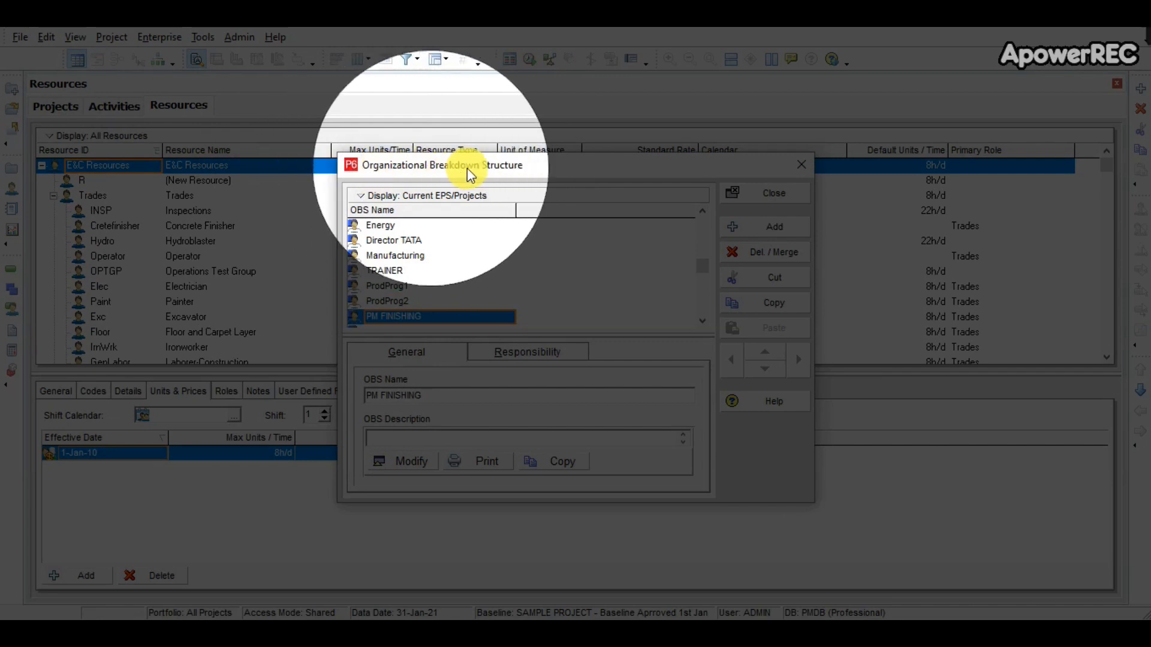
{"action": "left_click", "coordinate": [798, 164]}
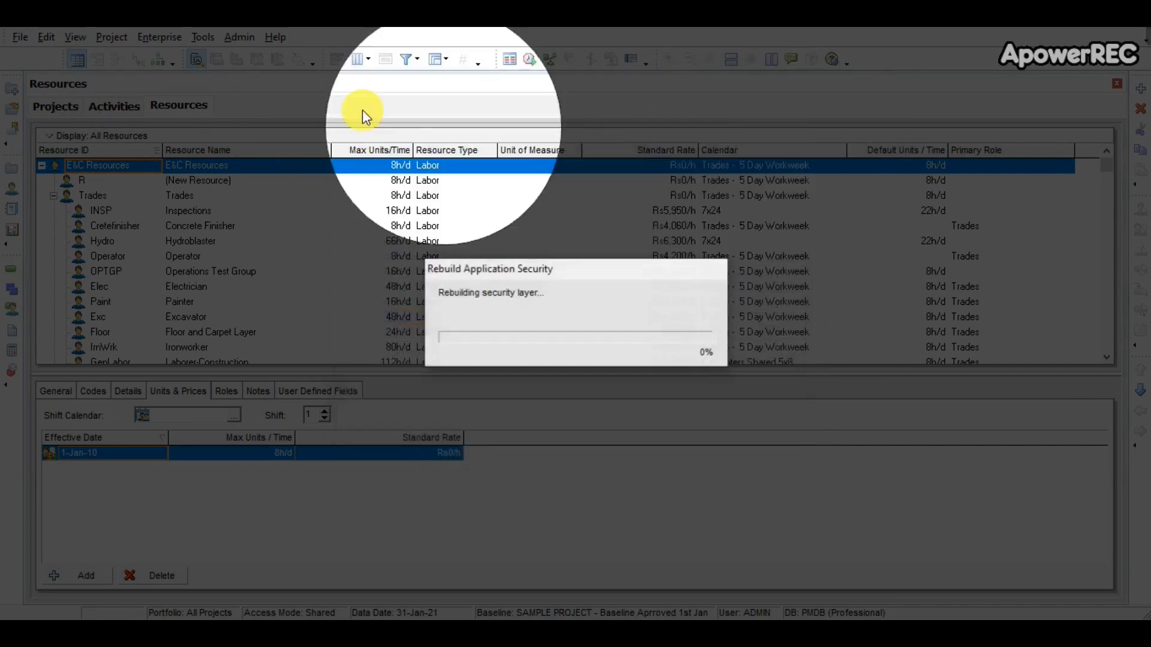
{"action": "left_click", "coordinate": [146, 35]}
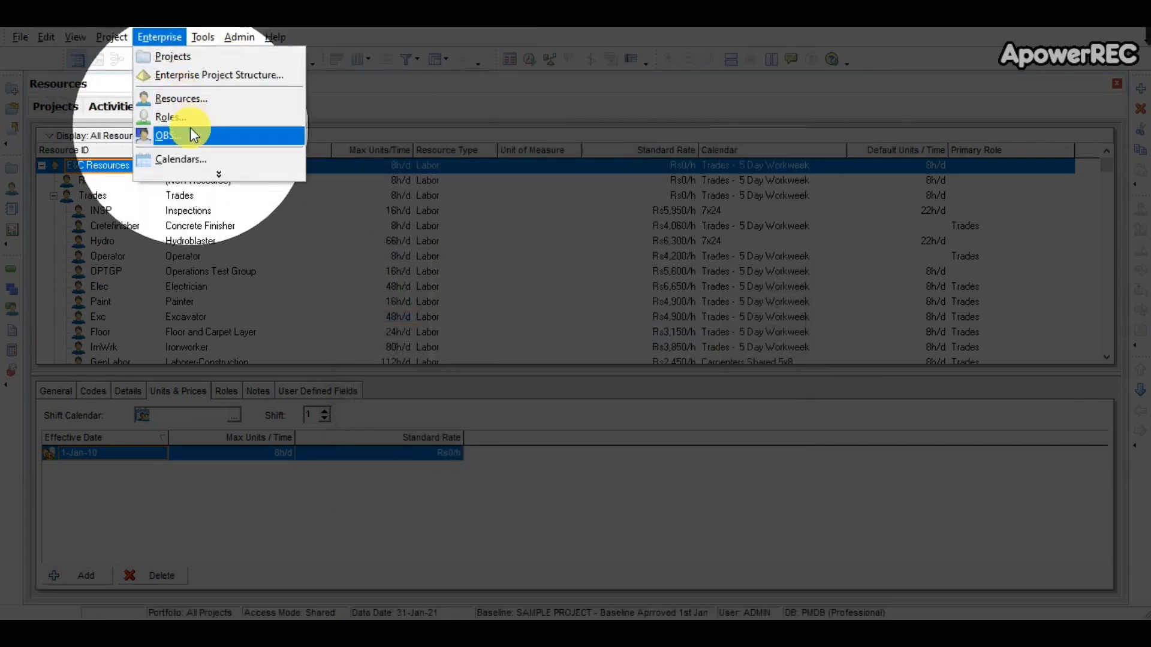
{"action": "left_click", "coordinate": [190, 127]}
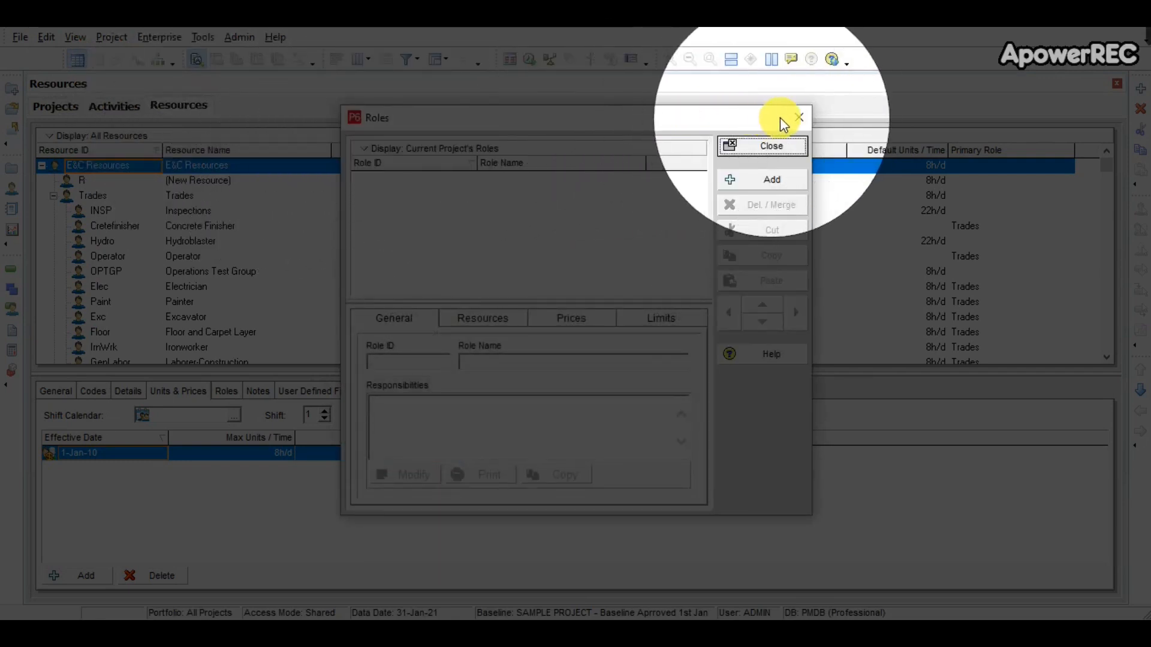
{"action": "left_click", "coordinate": [797, 120]}
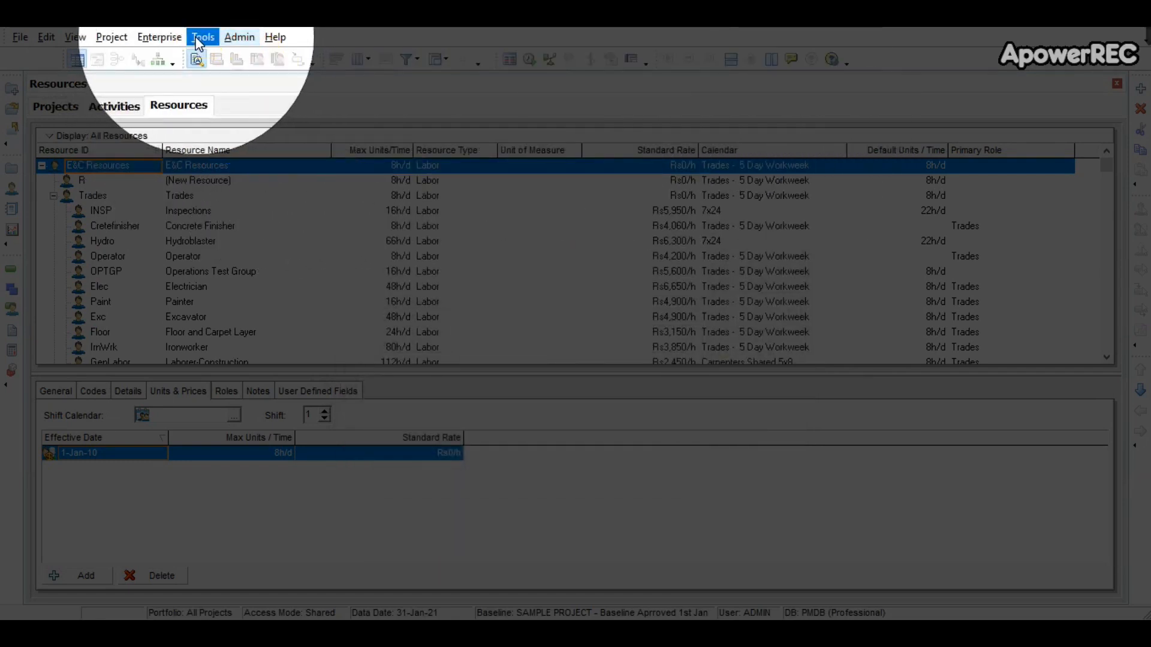
{"action": "left_click", "coordinate": [200, 38]}
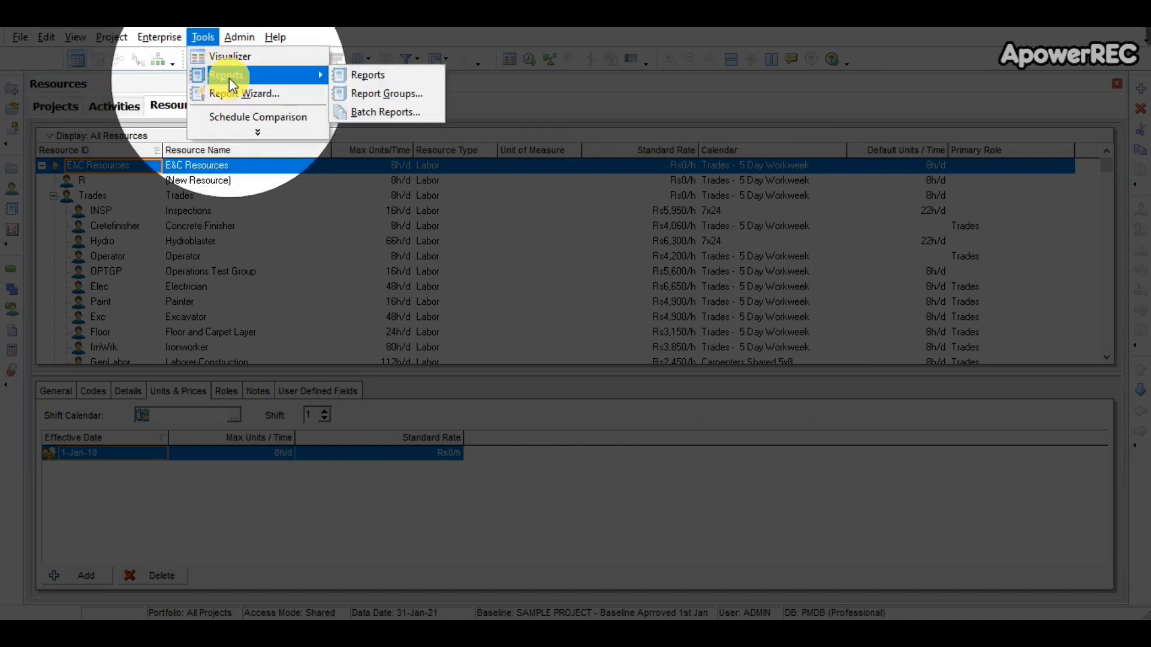
{"action": "left_click", "coordinate": [257, 132]}
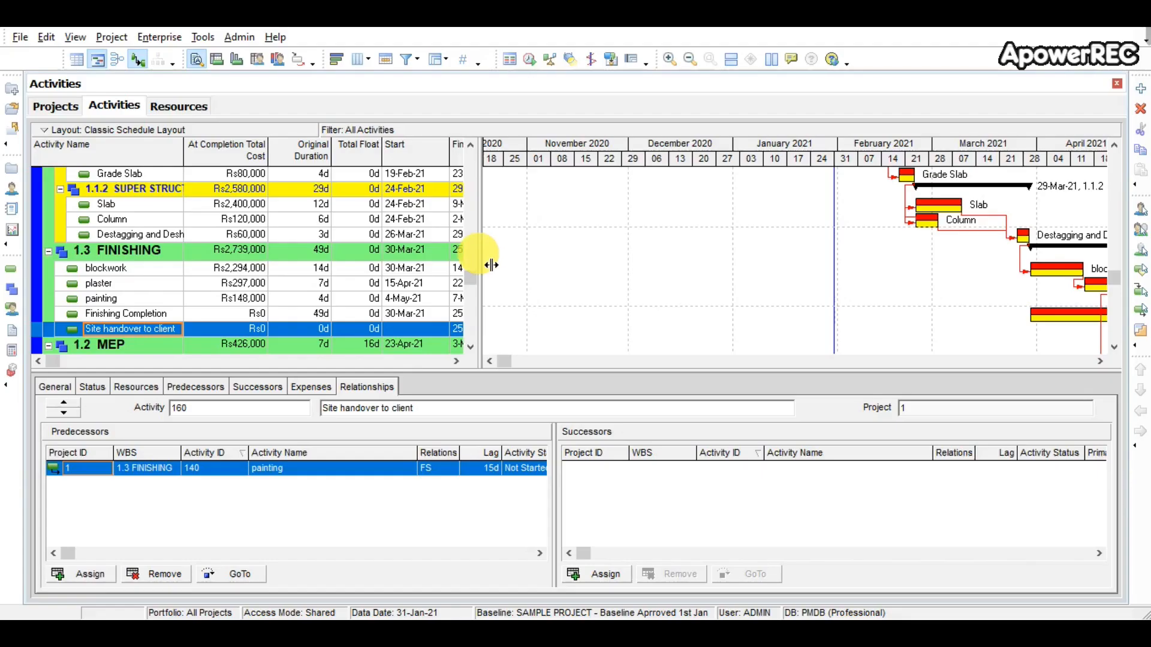
Widen the activity table, enlarge the top layout, and bring the beginning of the SAMPLE PROJECT schedule into view.
{"action": "left_click_drag", "start_coordinate": [481, 264], "coordinate": [582, 276]}
{"action": "left_click_drag", "start_coordinate": [524, 381], "coordinate": [521, 415]}
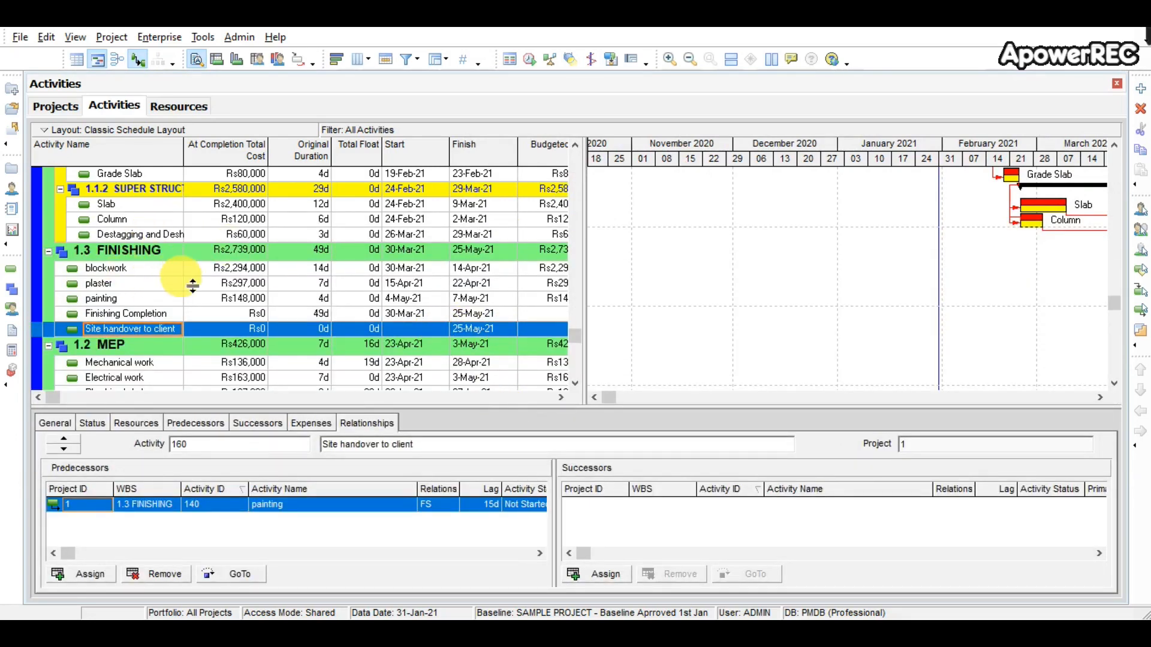
{"action": "left_click_drag", "start_coordinate": [577, 337], "coordinate": [581, 161]}
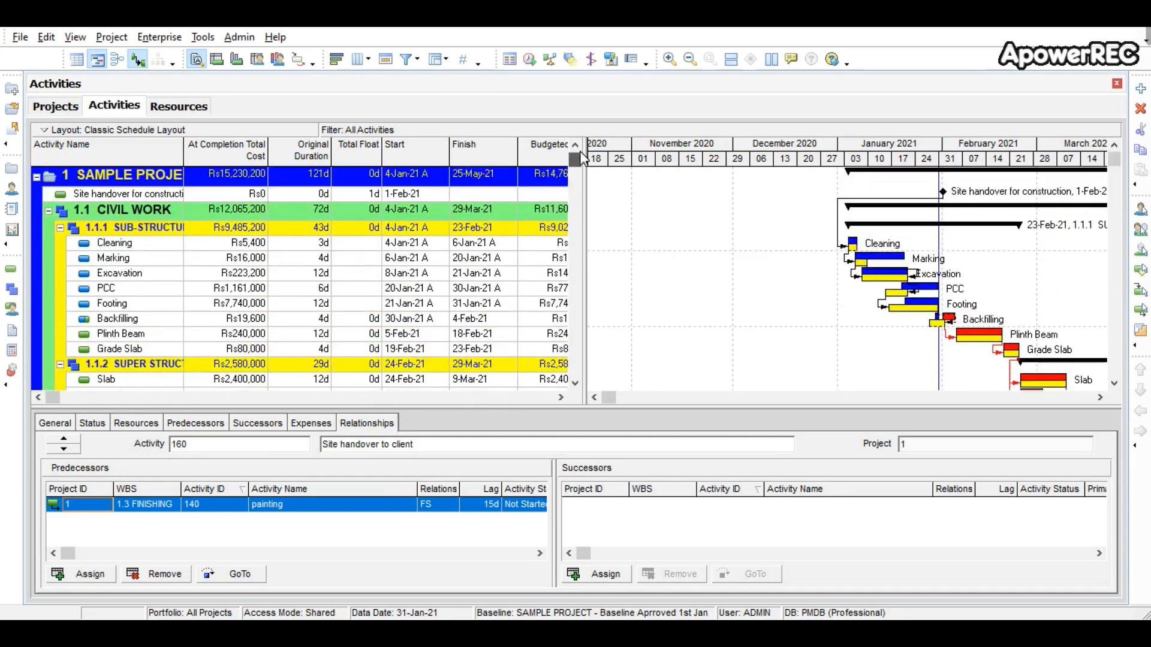
Set the Cleaning activity's original duration to 4 days.
{"action": "left_click", "coordinate": [122, 259]}
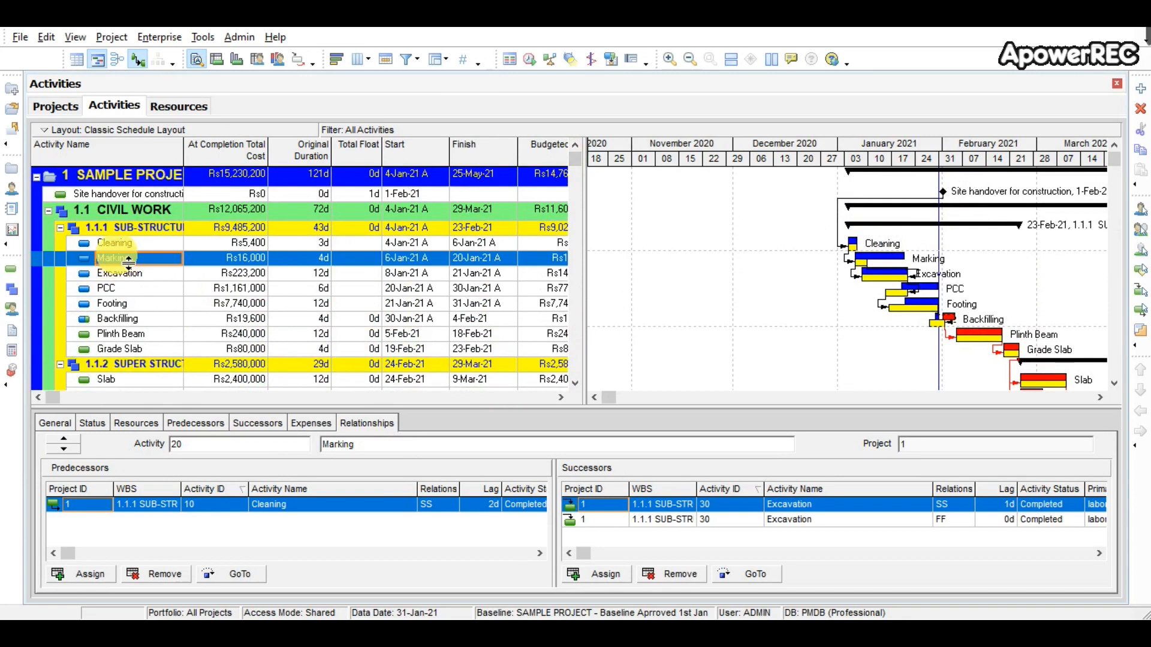
{"action": "left_click", "coordinate": [120, 244]}
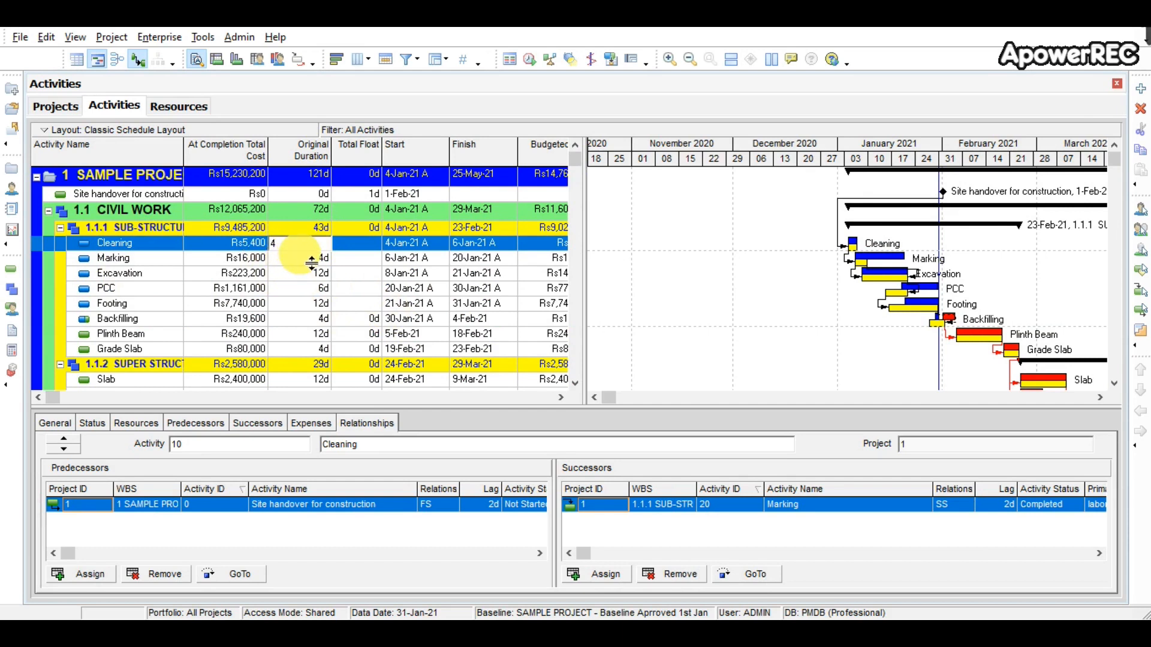
{"action": "left_click", "coordinate": [302, 277]}
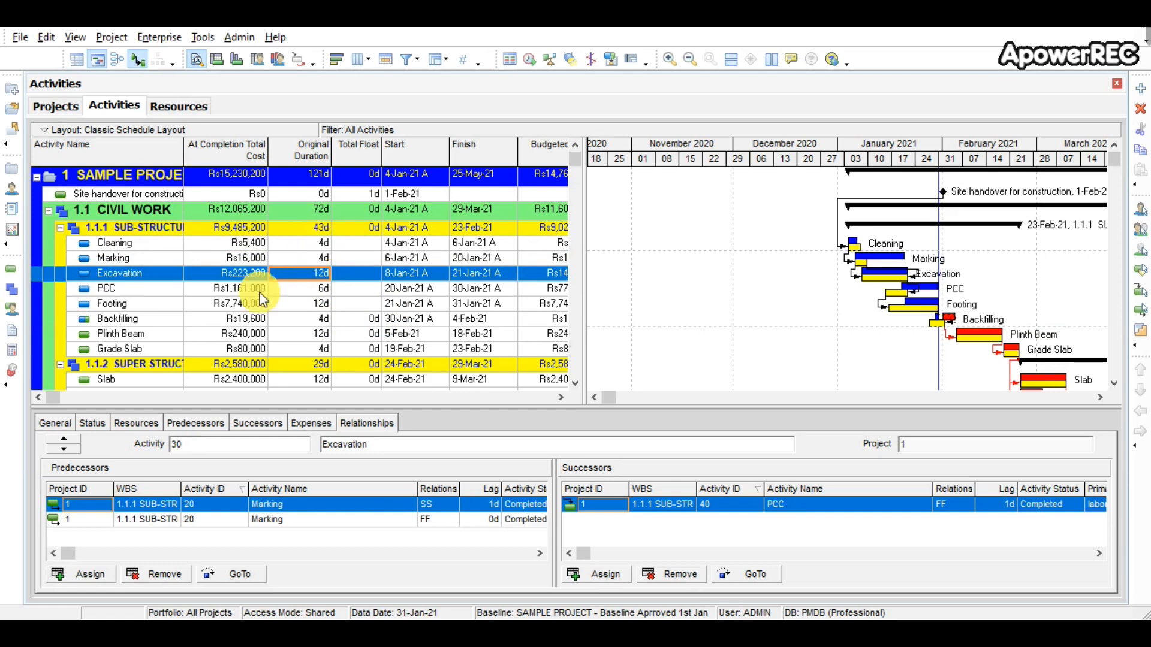
View the General and Status details of the Excavation activity.
{"action": "left_click", "coordinate": [44, 423]}
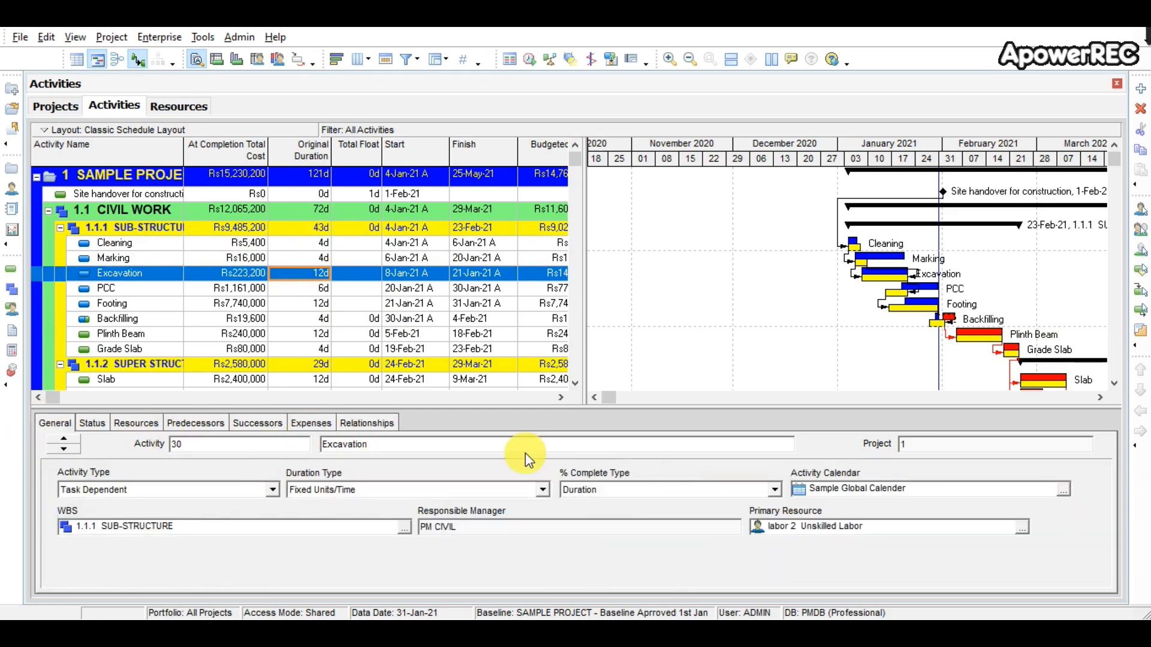
{"action": "left_click", "coordinate": [93, 423]}
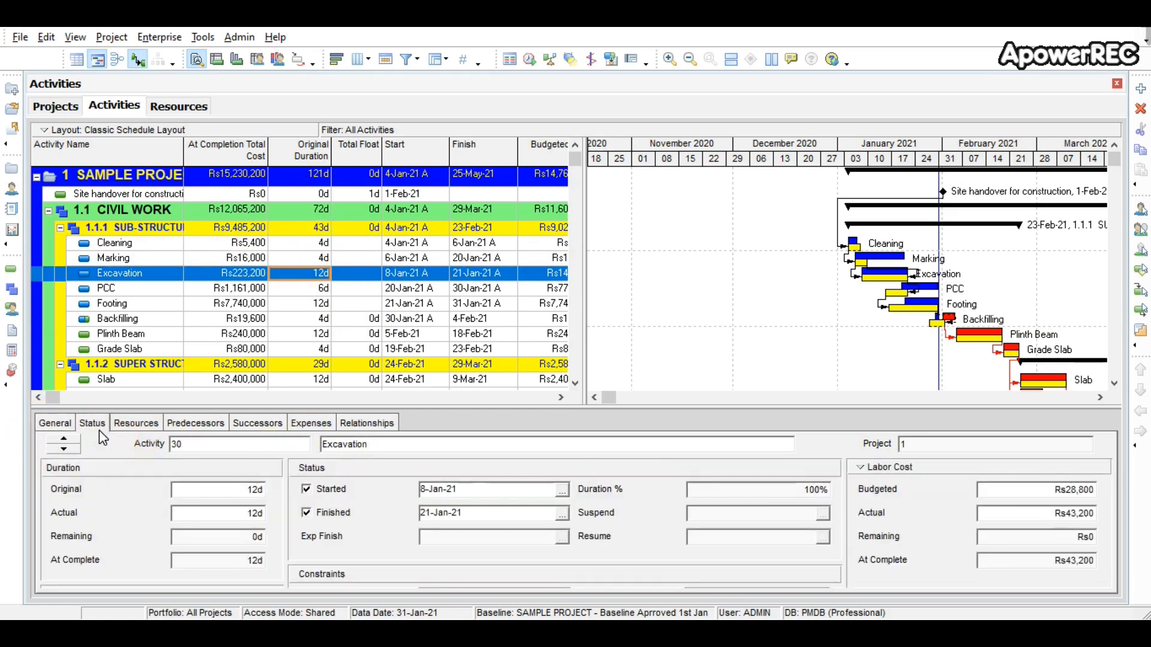
Set the Cleaning activity's original duration to 3 days.
{"action": "left_click", "coordinate": [302, 244]}
{"action": "type", "text": "3"}
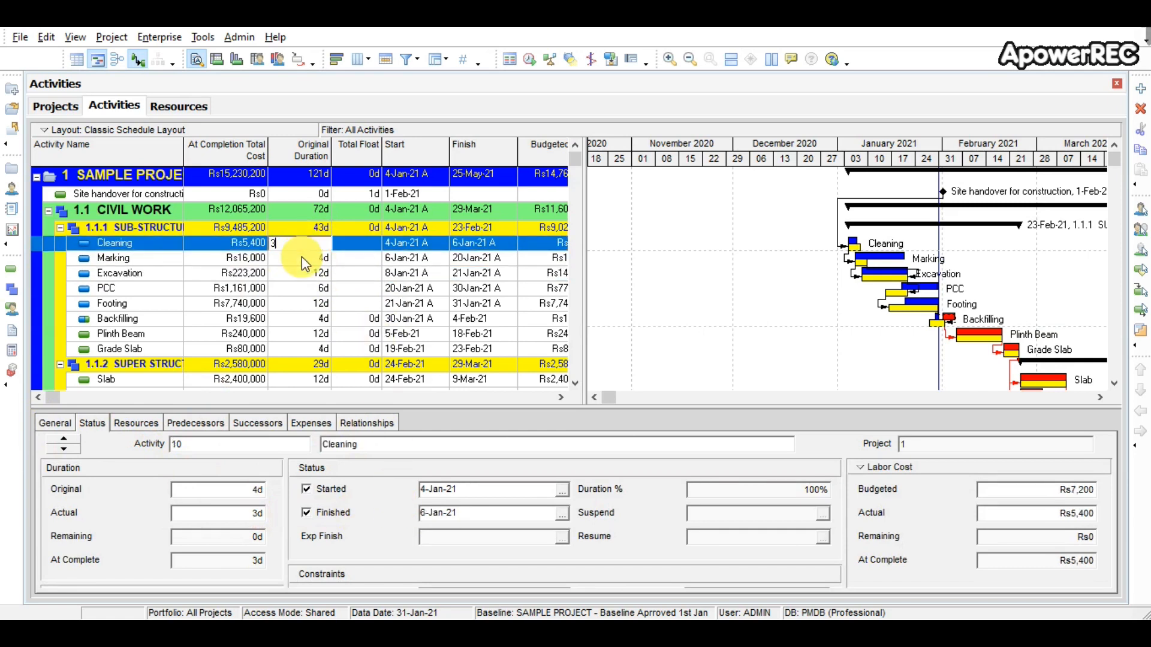
{"action": "left_click", "coordinate": [344, 303]}
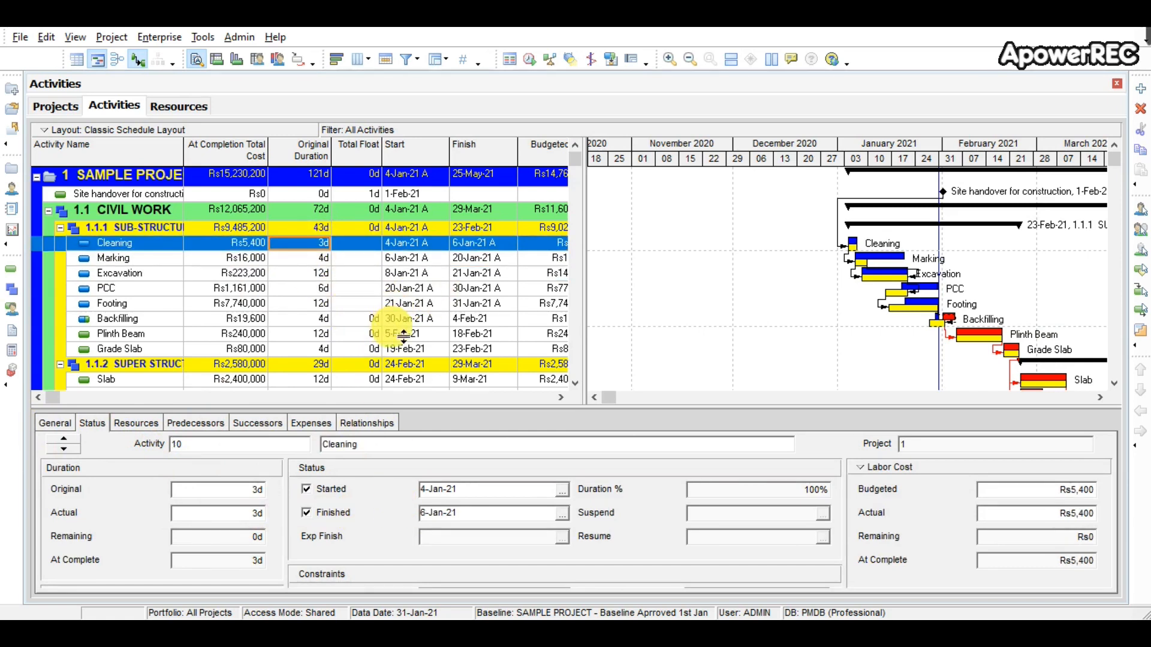
Close the Resources and Activities windows so that only the Projects window stays open.
{"action": "left_click", "coordinate": [205, 106]}
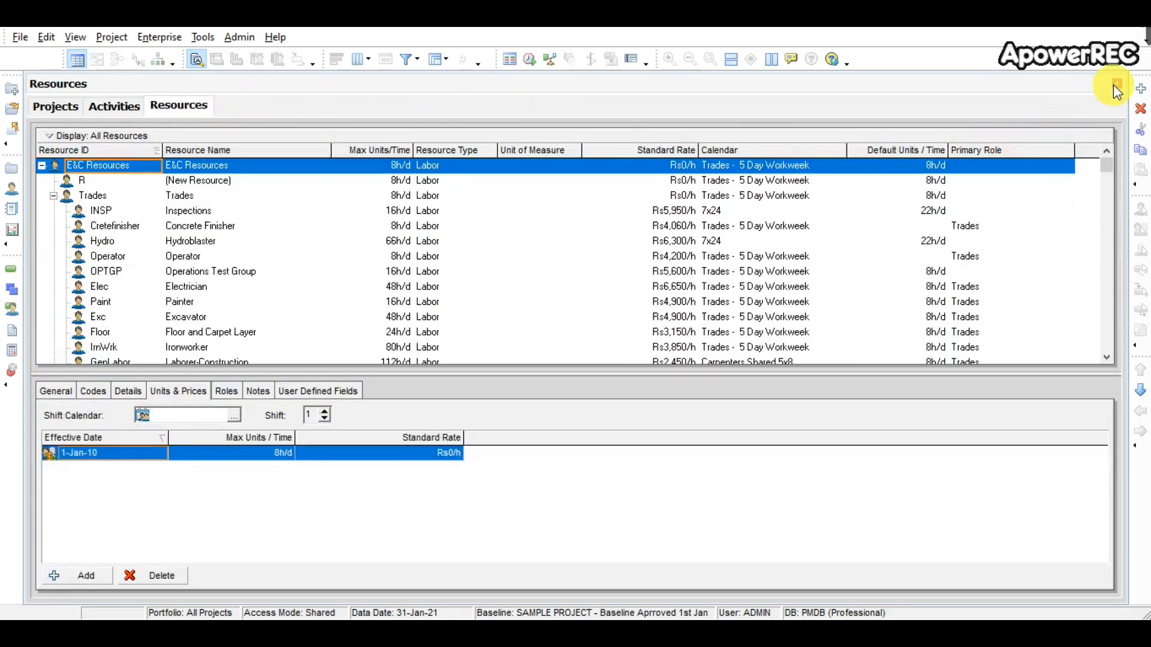
{"action": "left_click", "coordinate": [1112, 84]}
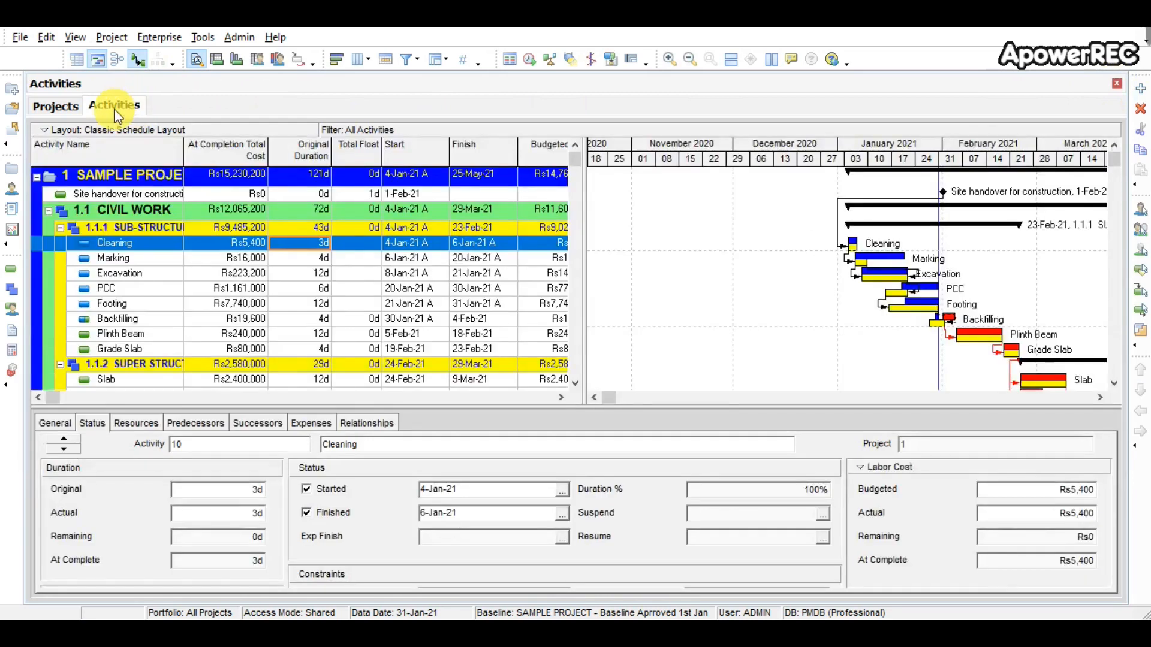
{"action": "left_click", "coordinate": [1117, 84]}
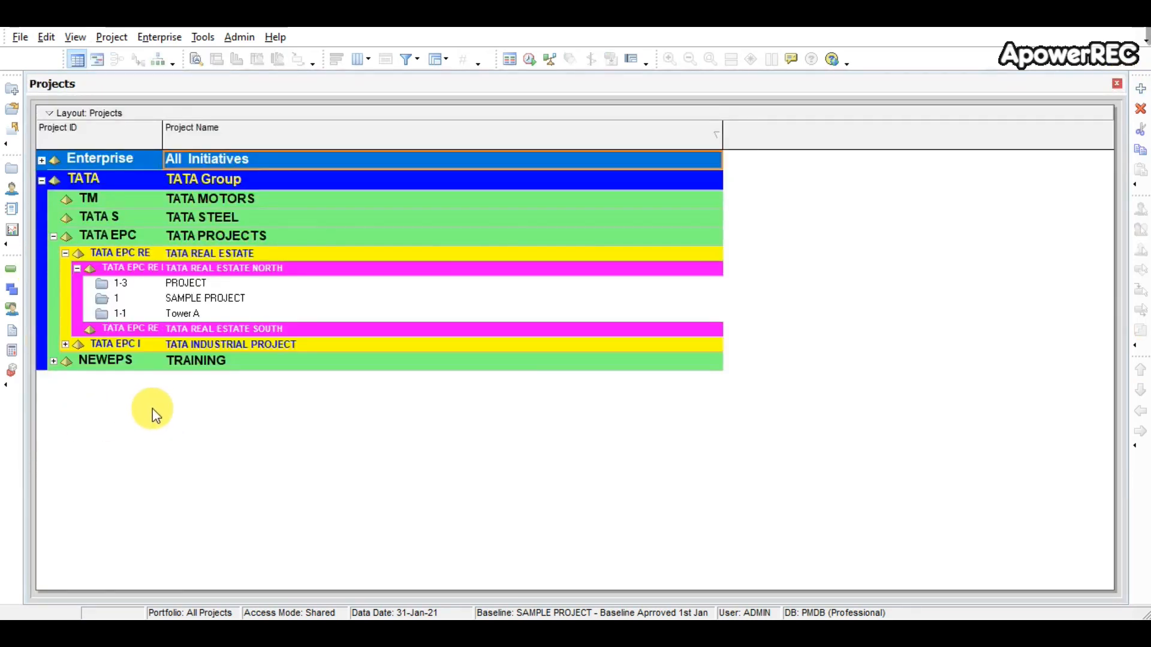
Collapse the TATA group in the projects list, and set the grouping bands to collapse to EPS ID Level 2.
{"action": "left_click", "coordinate": [40, 183]}
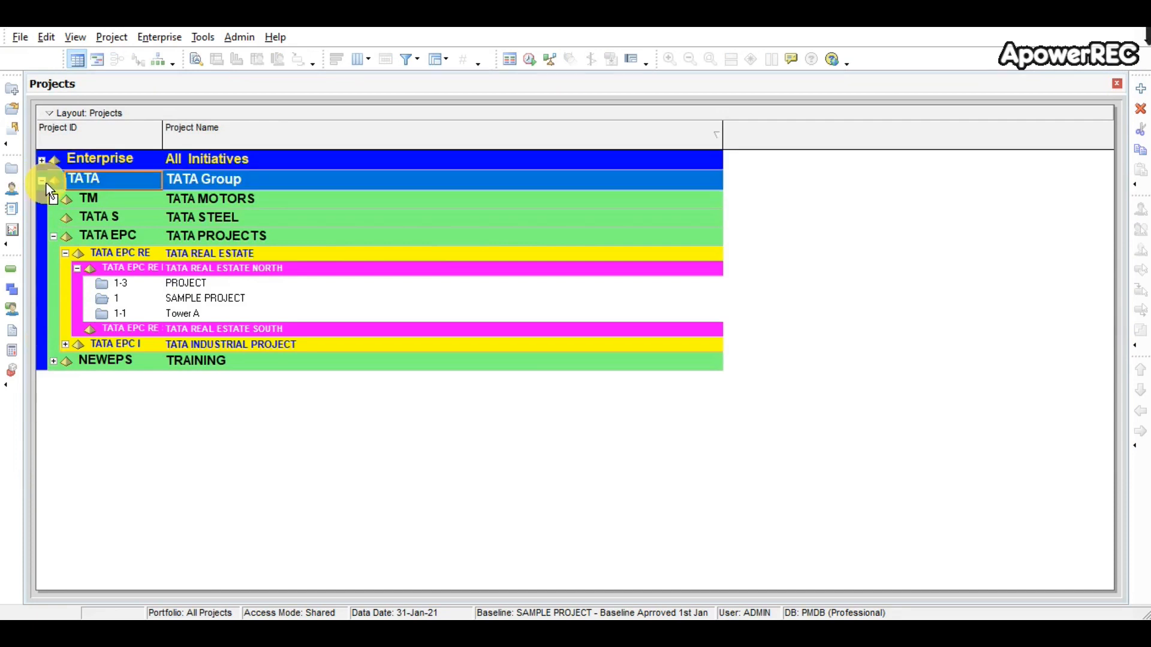
{"action": "left_click", "coordinate": [42, 182]}
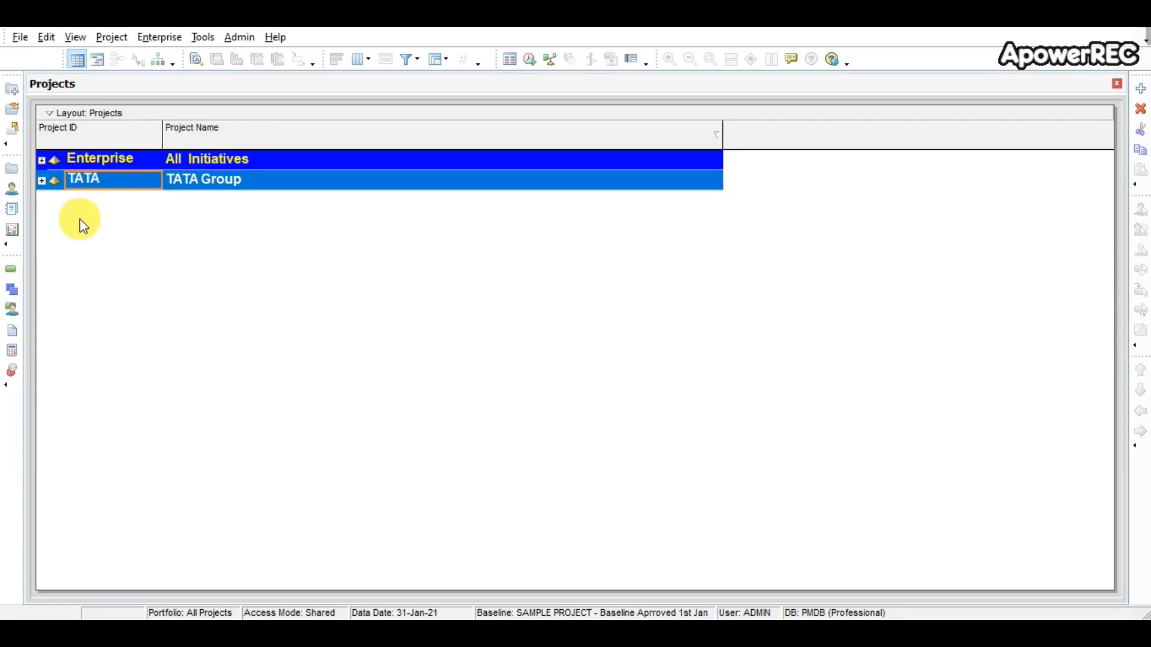
{"action": "left_click", "coordinate": [84, 114]}
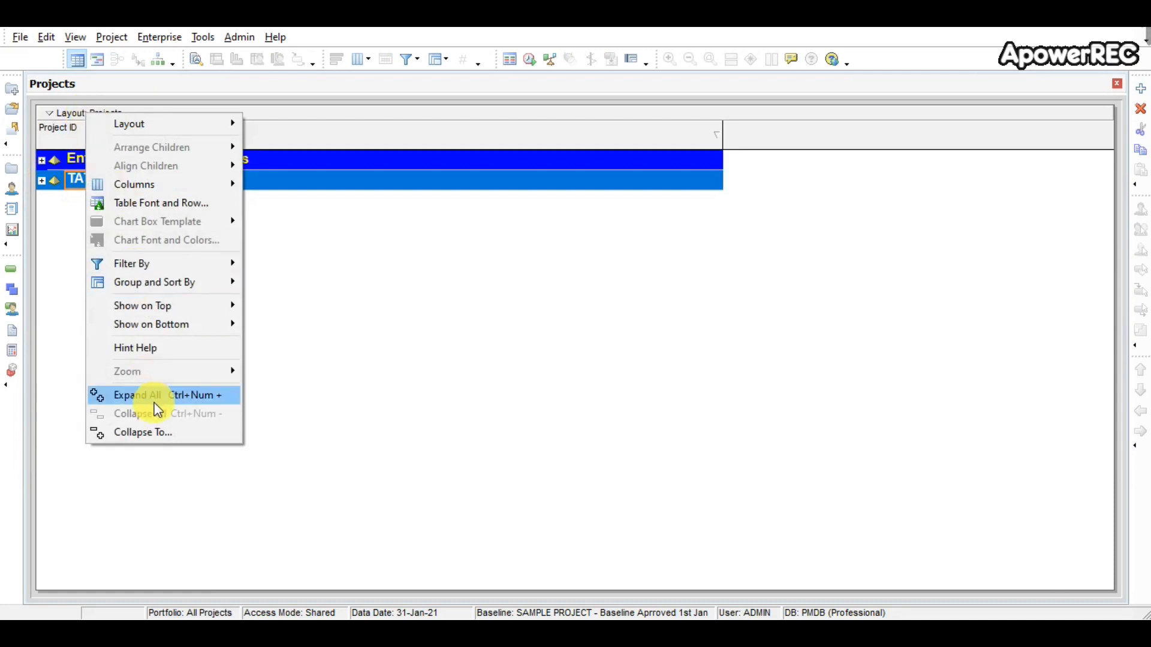
{"action": "left_click", "coordinate": [138, 434]}
{"action": "left_click", "coordinate": [547, 307]}
{"action": "left_click", "coordinate": [473, 336]}
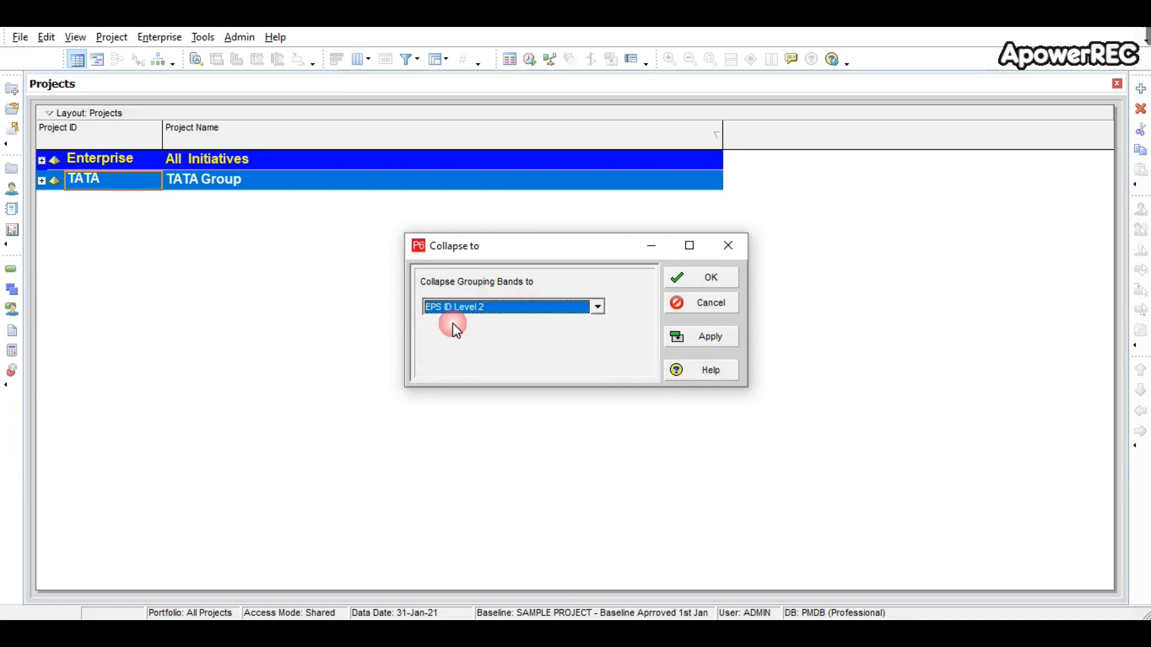
{"action": "left_click", "coordinate": [689, 276]}
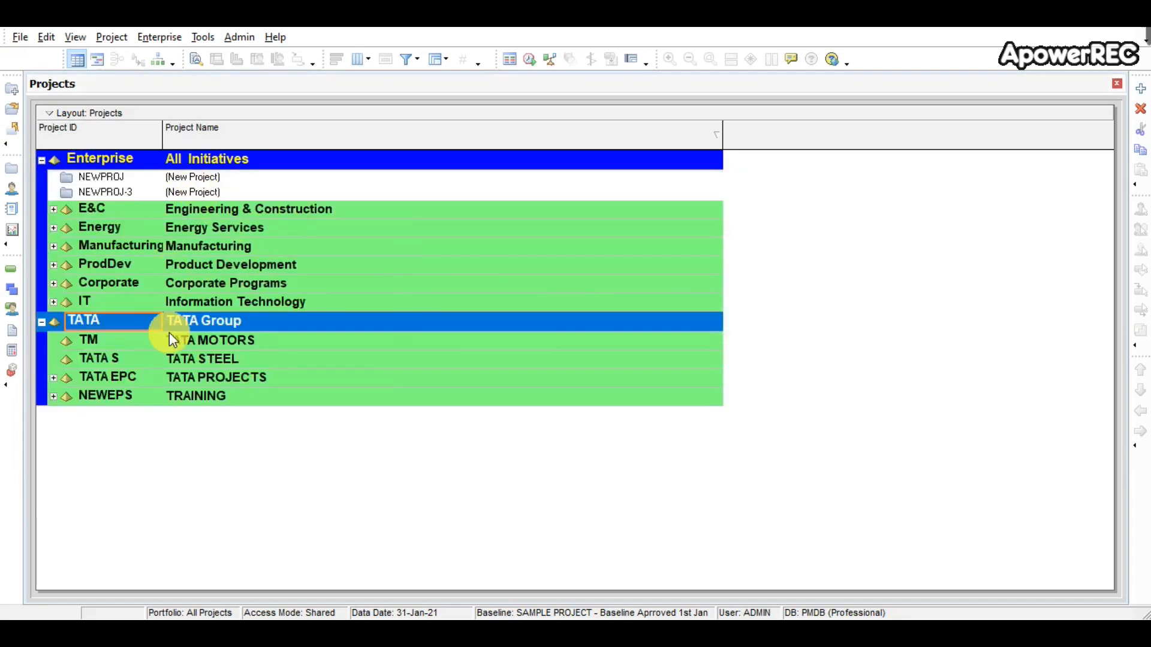
Expand all EPS groups in the projects list down to their projects.
{"action": "right_click", "coordinate": [74, 134]}
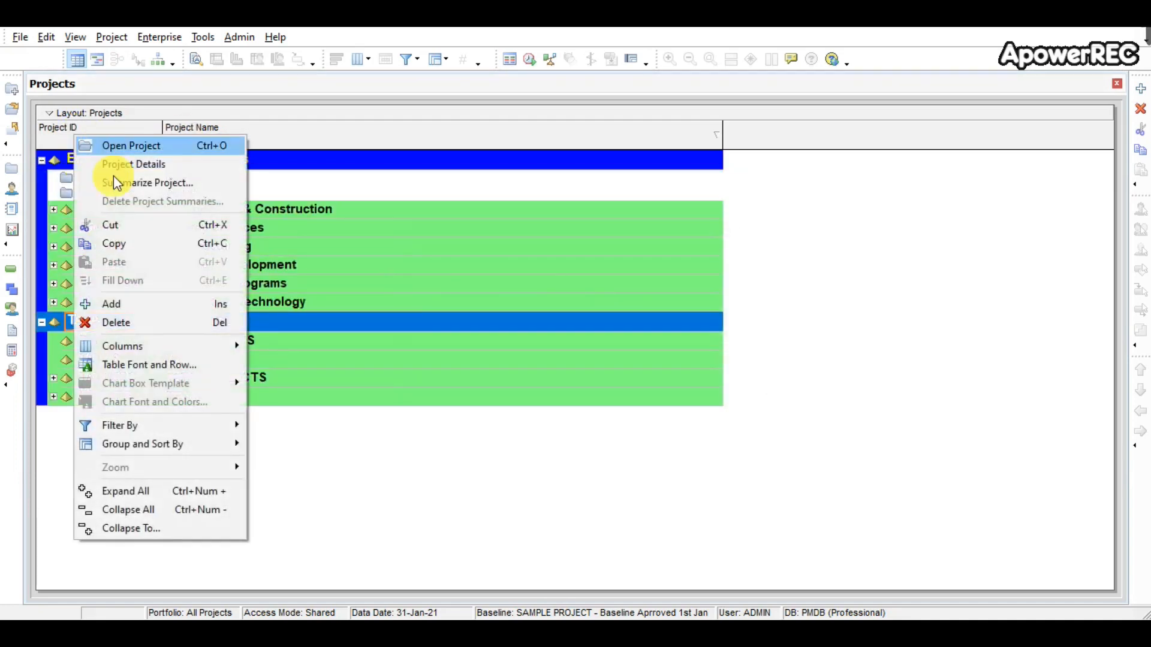
{"action": "left_click", "coordinate": [655, 475]}
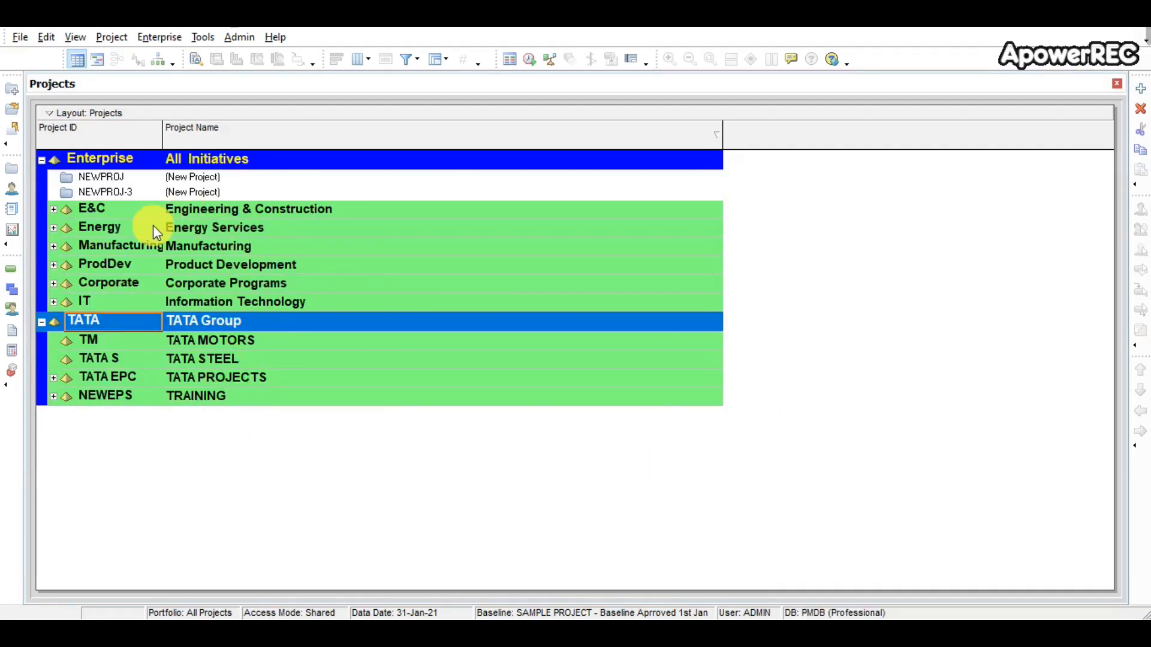
{"action": "right_click", "coordinate": [82, 124]}
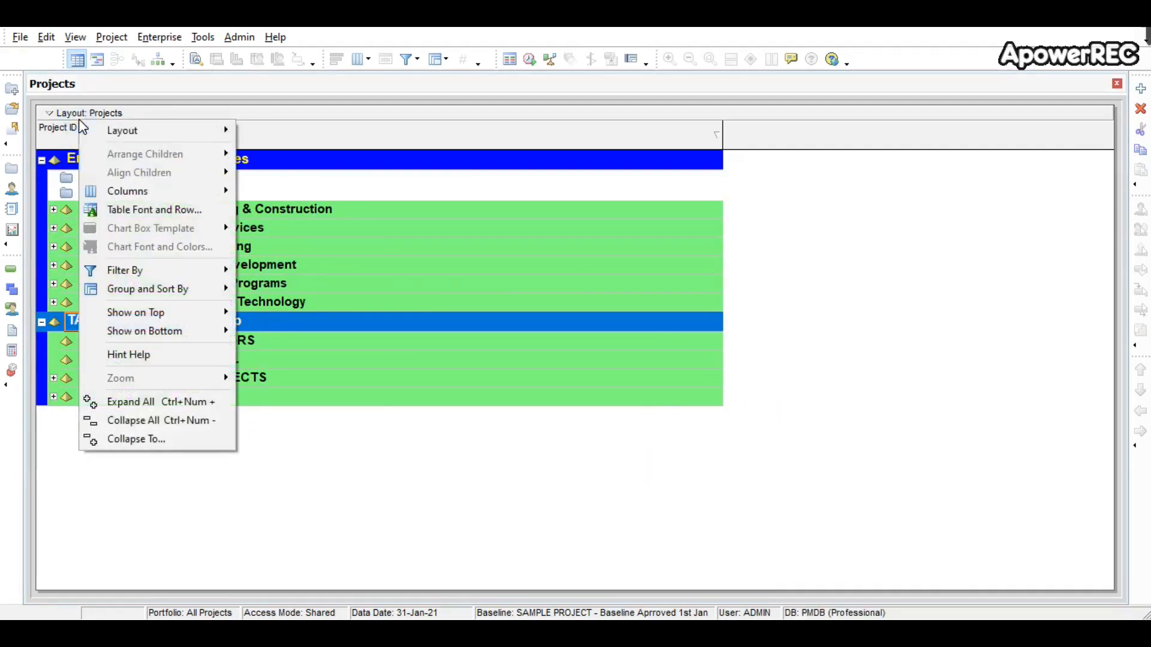
{"action": "left_click", "coordinate": [138, 407]}
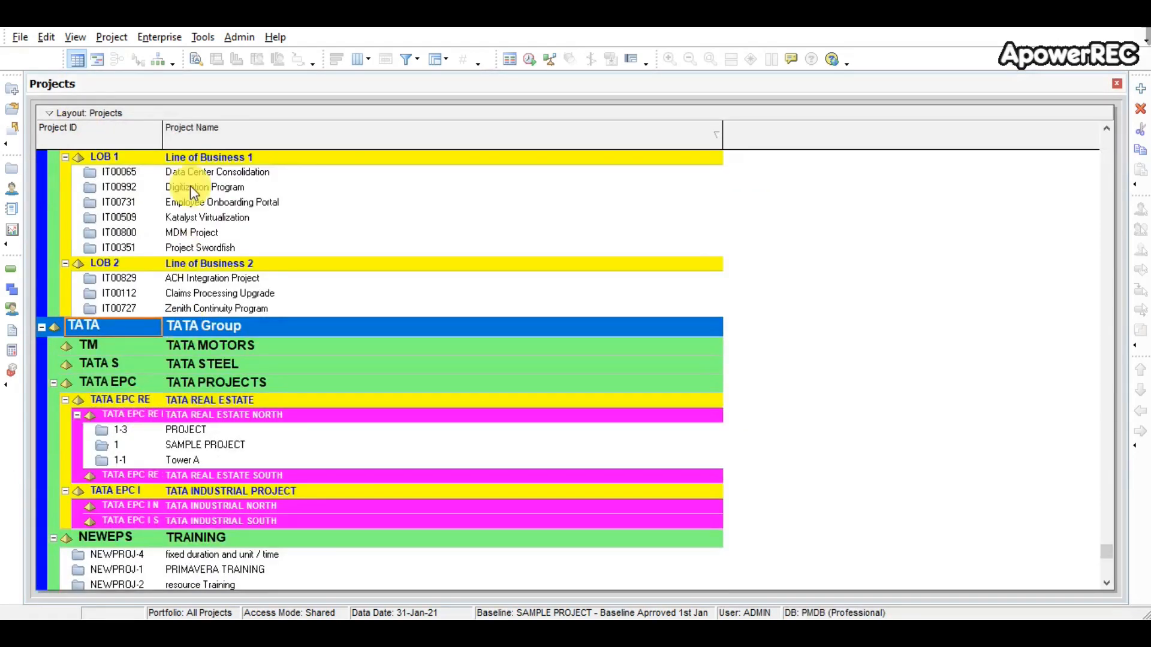
{"action": "right_click", "coordinate": [107, 120]}
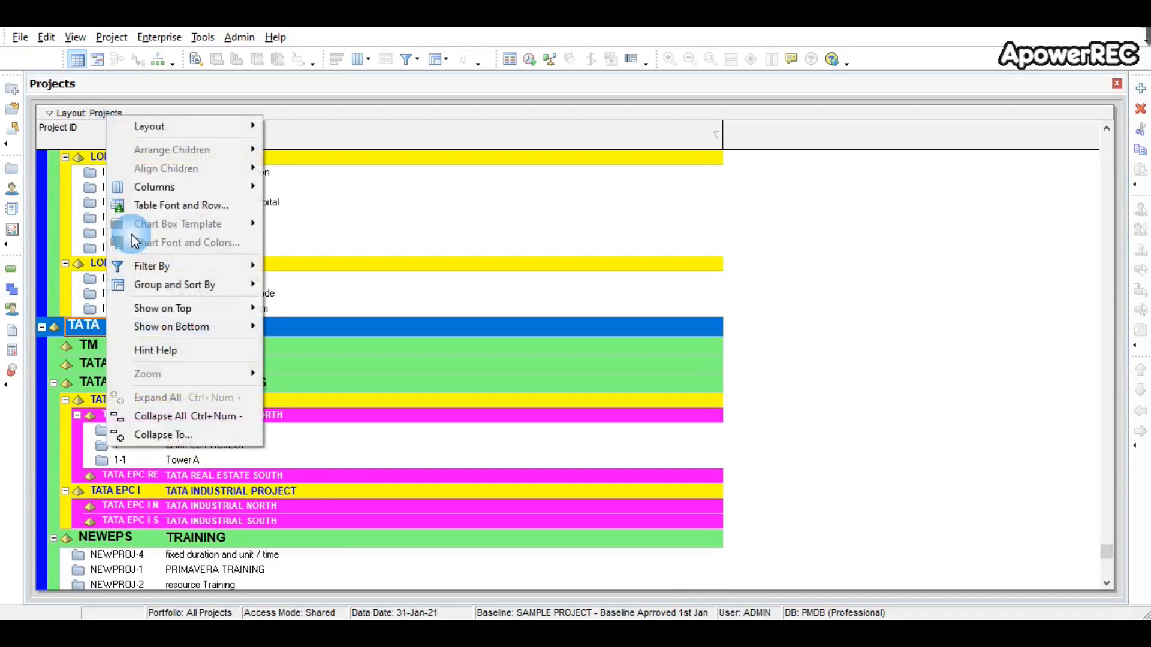
{"action": "left_click", "coordinate": [175, 435]}
{"action": "left_click", "coordinate": [675, 288]}
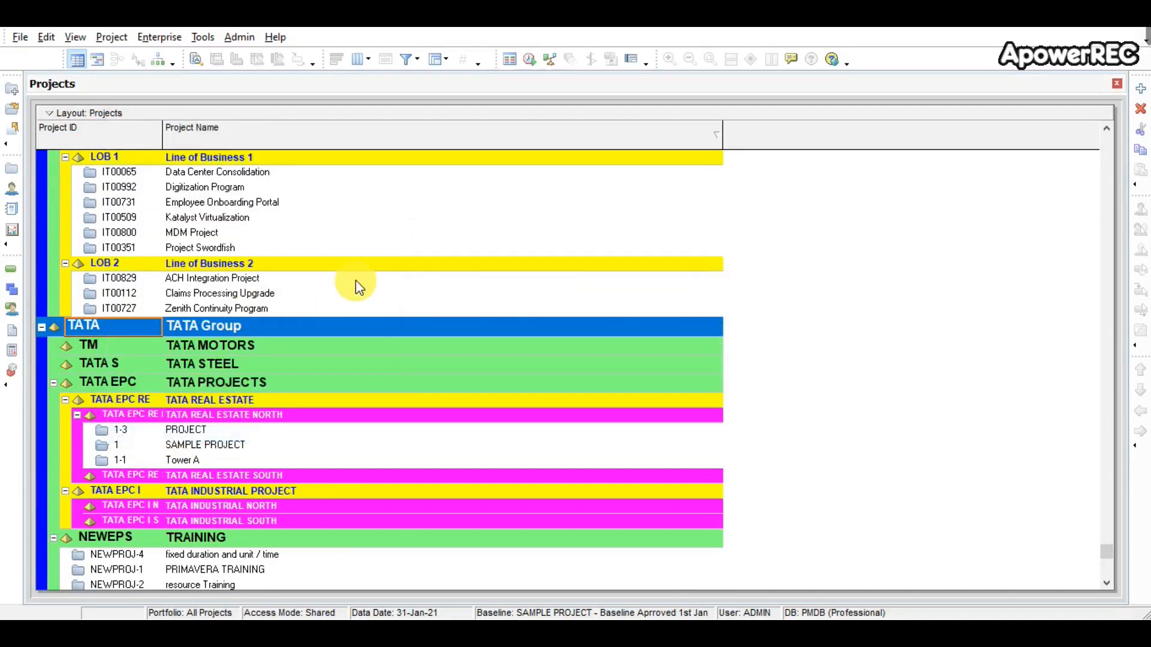
Collapse the grouping bands of the projects list to the highest EPS level.
{"action": "right_click", "coordinate": [125, 114]}
{"action": "left_click", "coordinate": [221, 421]}
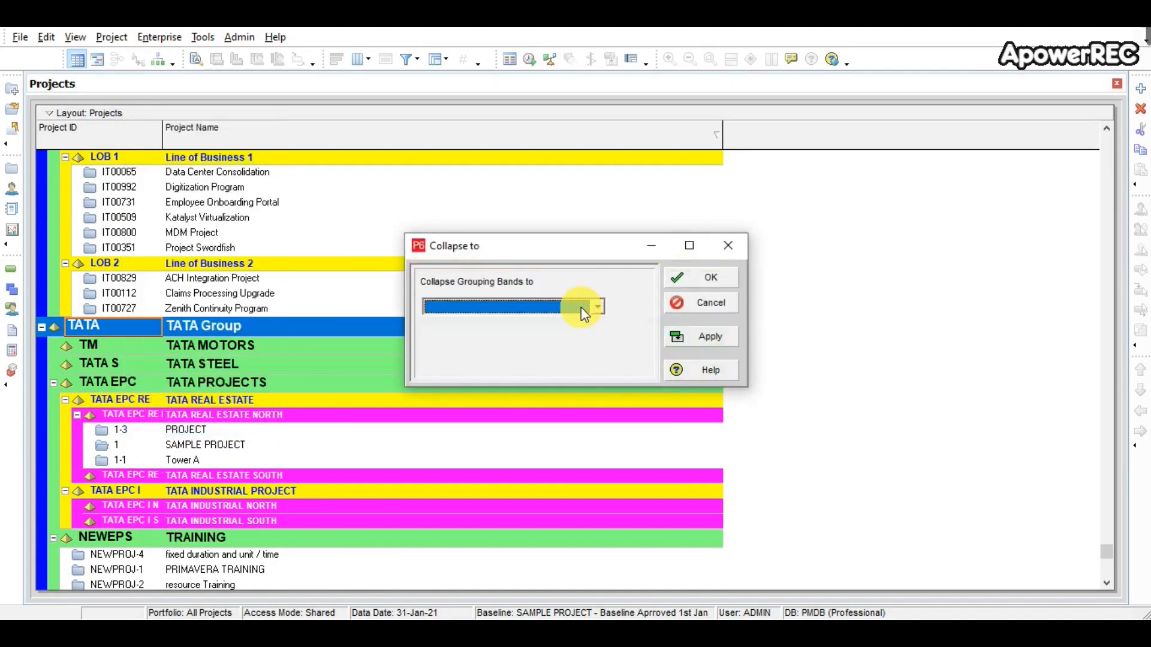
{"action": "left_click", "coordinate": [585, 306]}
{"action": "left_click", "coordinate": [543, 323]}
{"action": "left_click", "coordinate": [701, 277]}
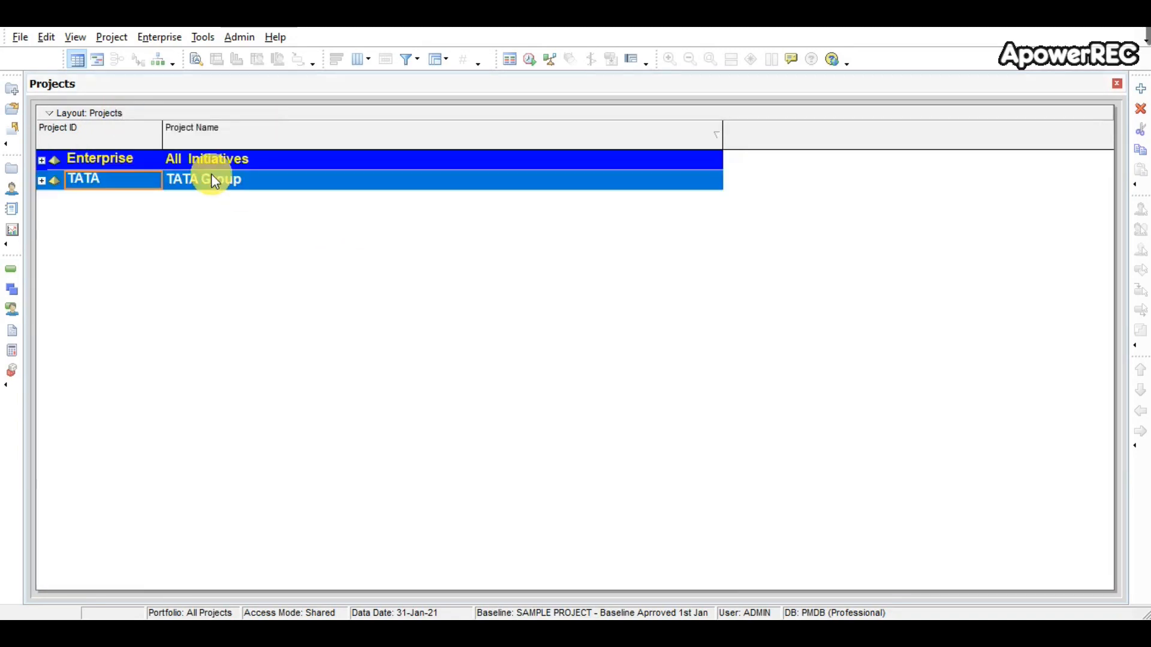